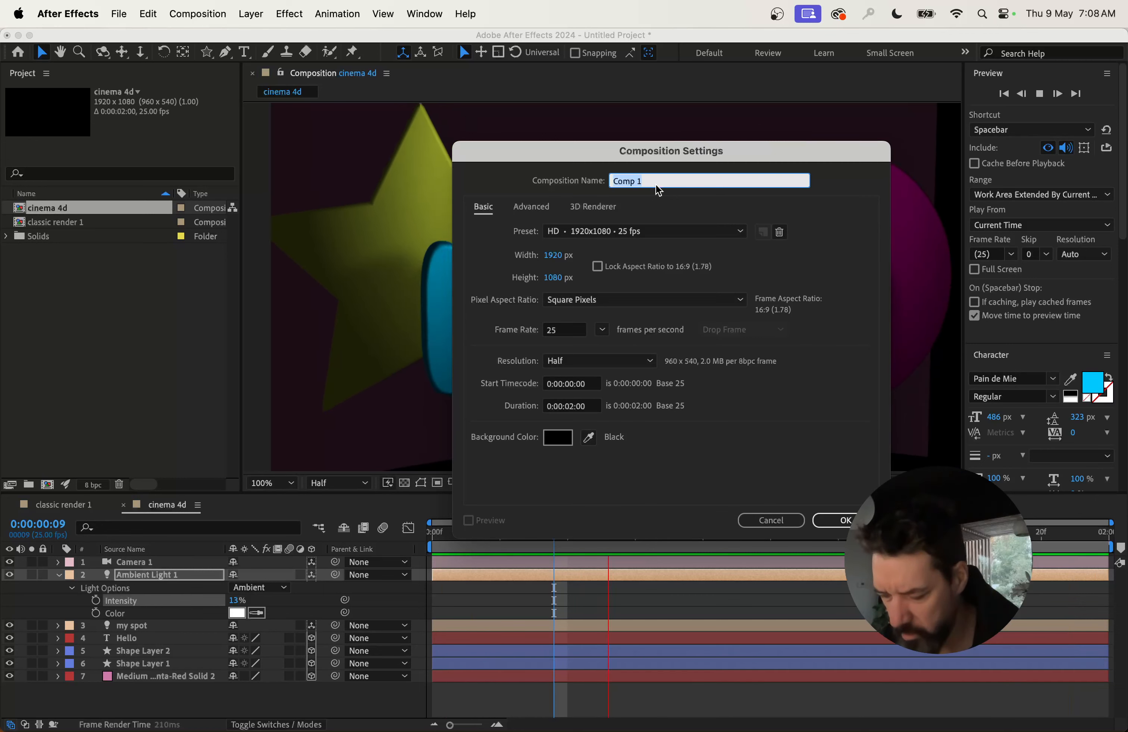
# Create a 1920 x 1080, 25 fps composition named "advanced render" with a duration of 0:00:02:00.
pyautogui.write('advance')
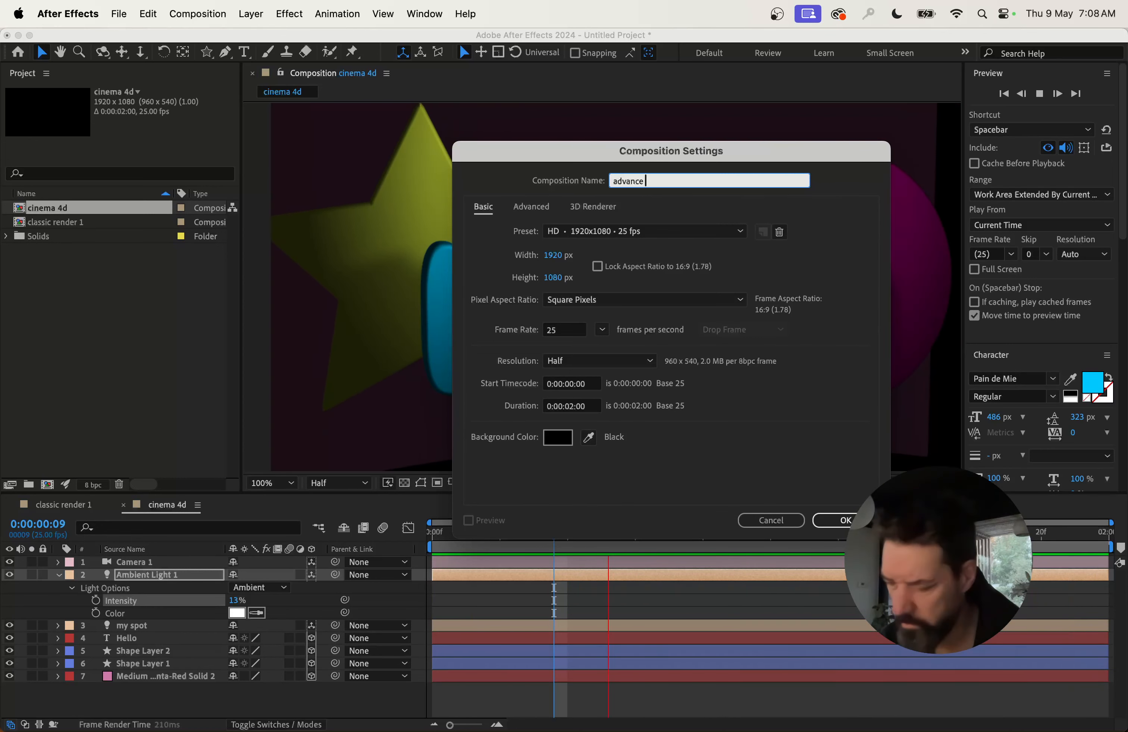
pyautogui.press('BackSpace')
pyautogui.write('d render')
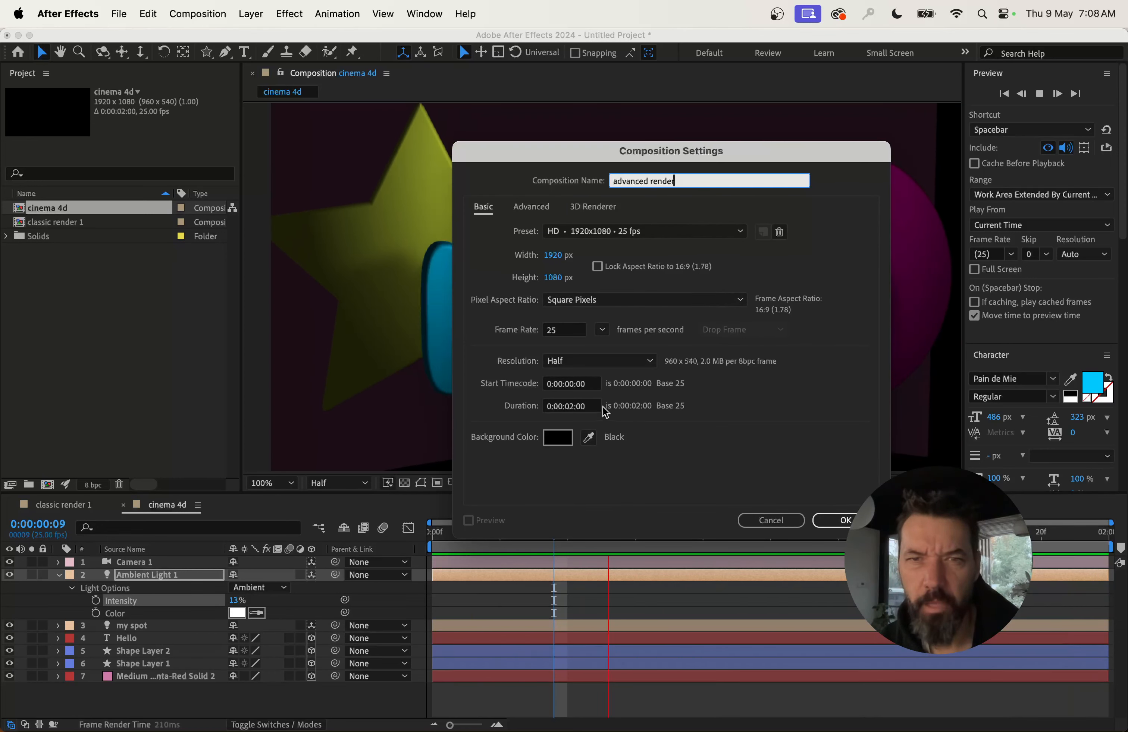
pyautogui.click(838, 520)
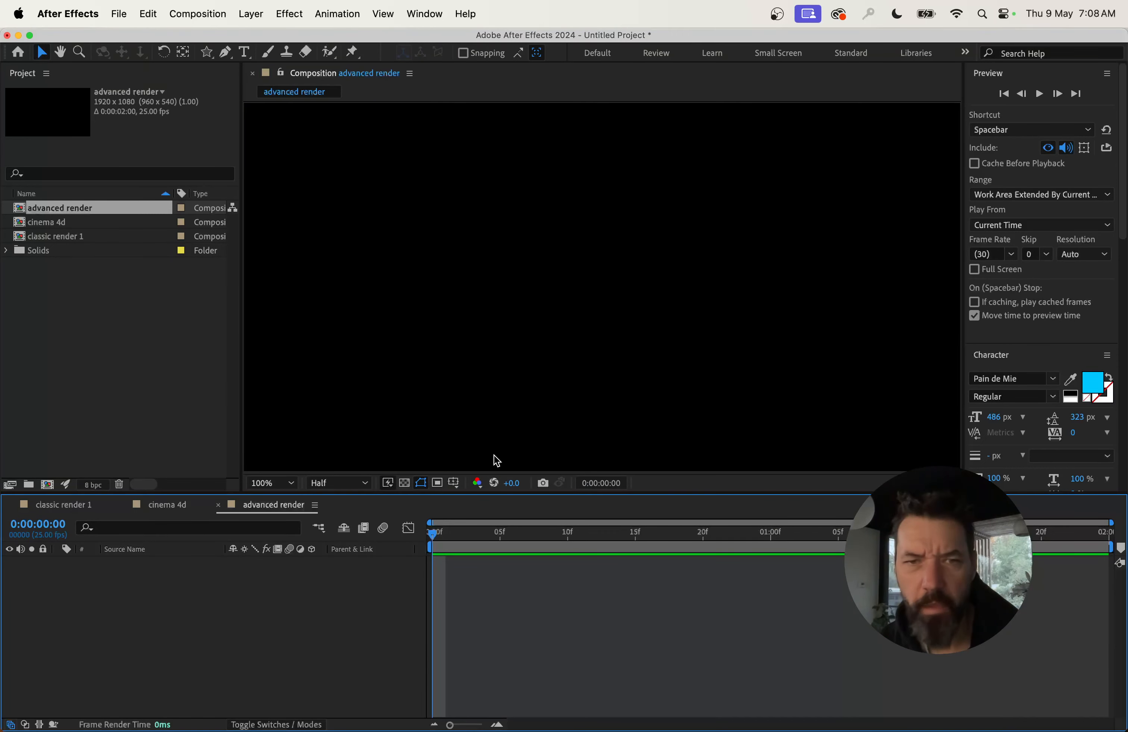
# Change the 3D renderer of the advanced render composition to Advanced 3D in its composition settings.
pyautogui.click(194, 13)
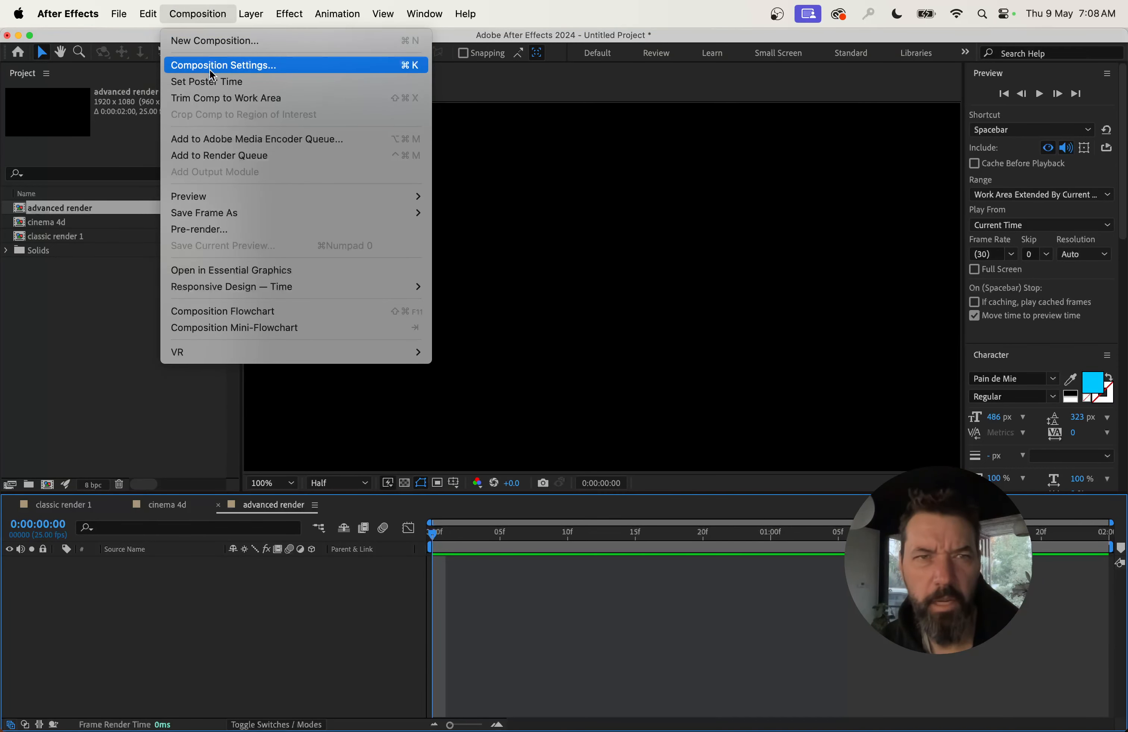
pyautogui.click(212, 7)
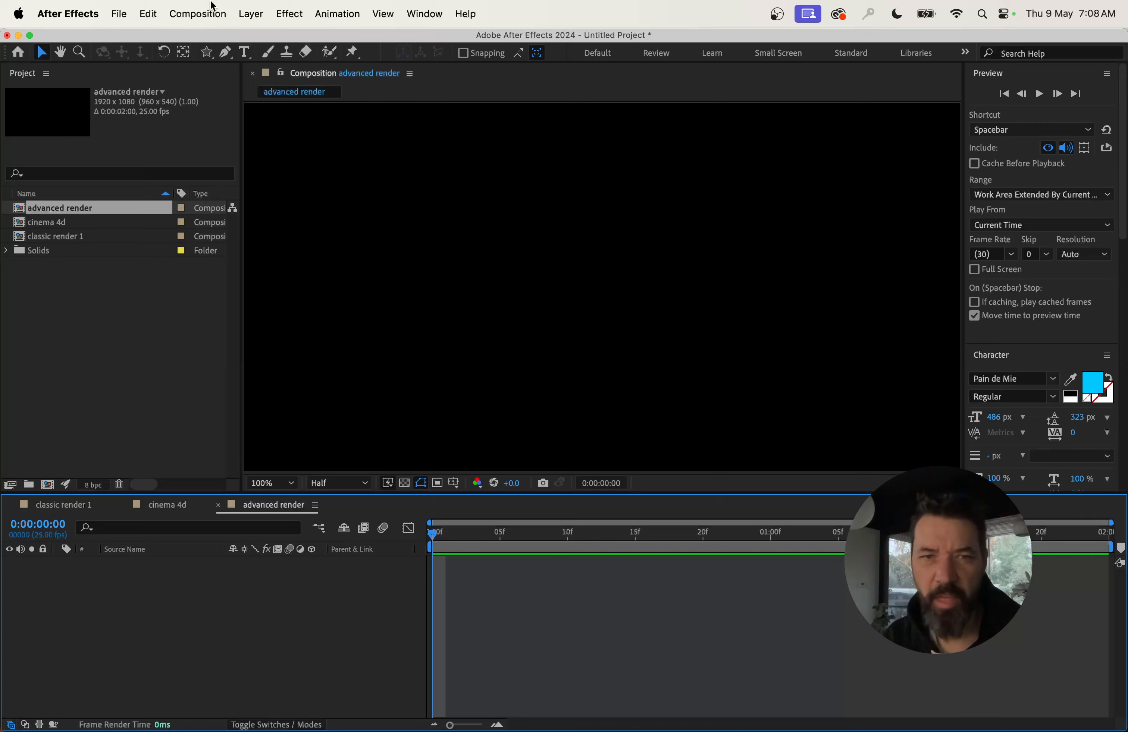
pyautogui.click(212, 7)
pyautogui.click(210, 66)
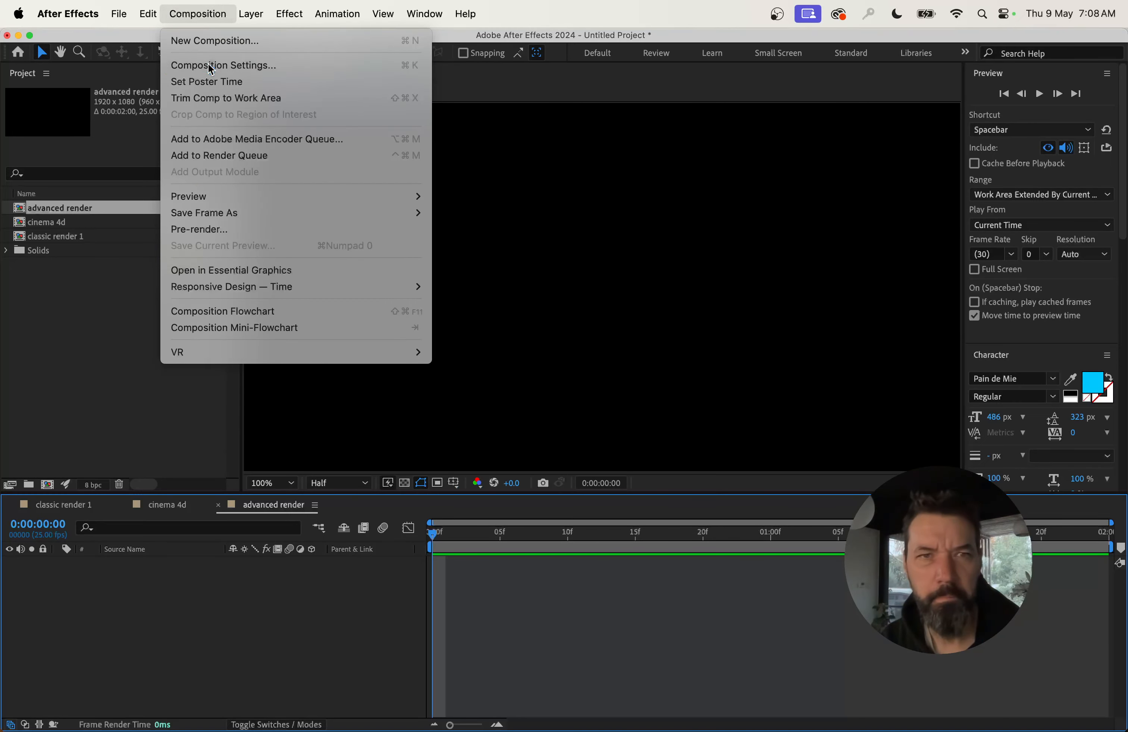
pyautogui.click(594, 207)
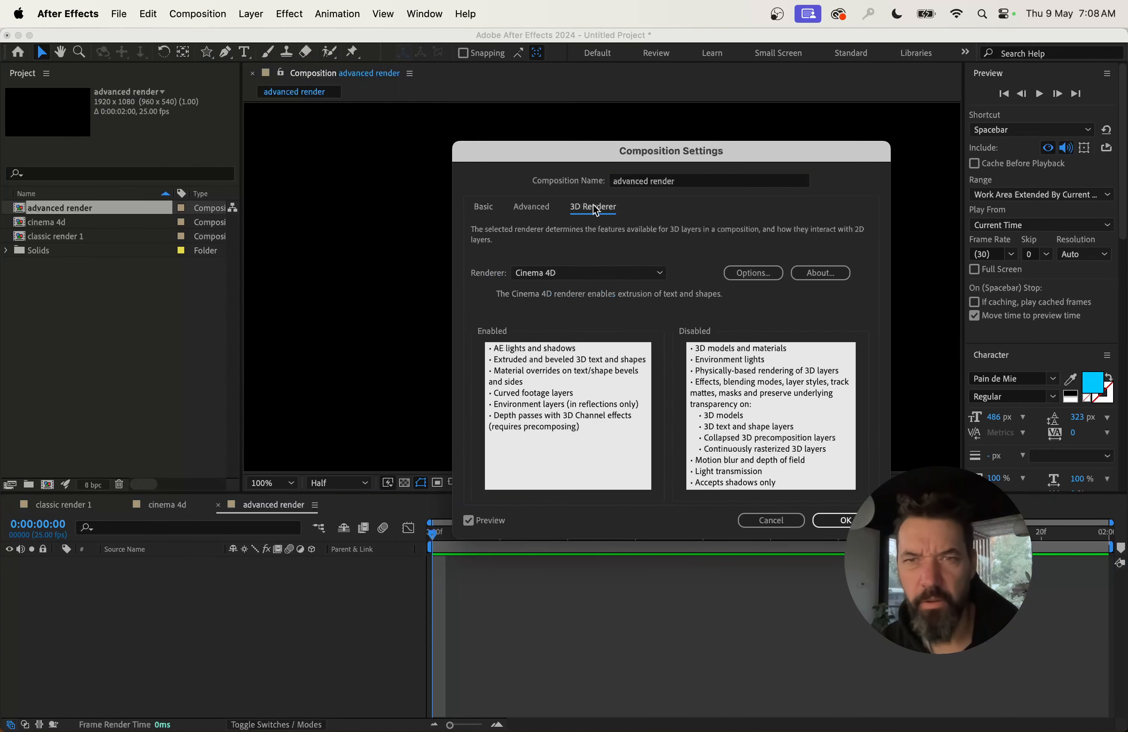
pyautogui.click(562, 274)
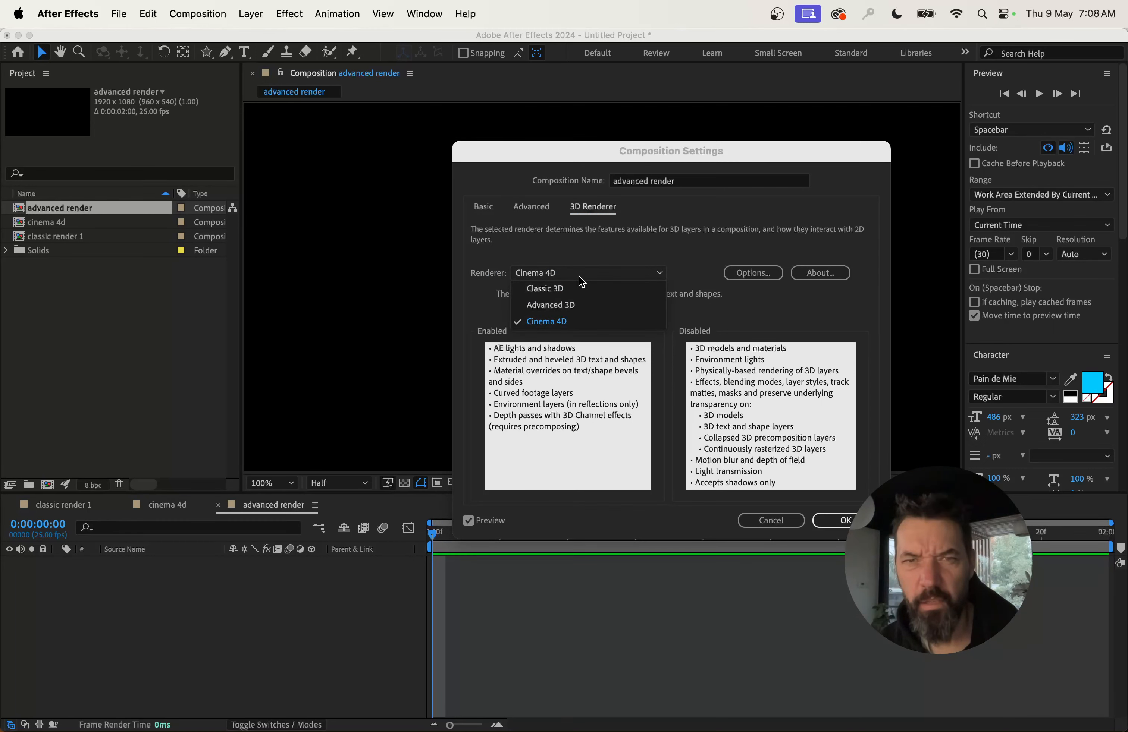
pyautogui.click(591, 307)
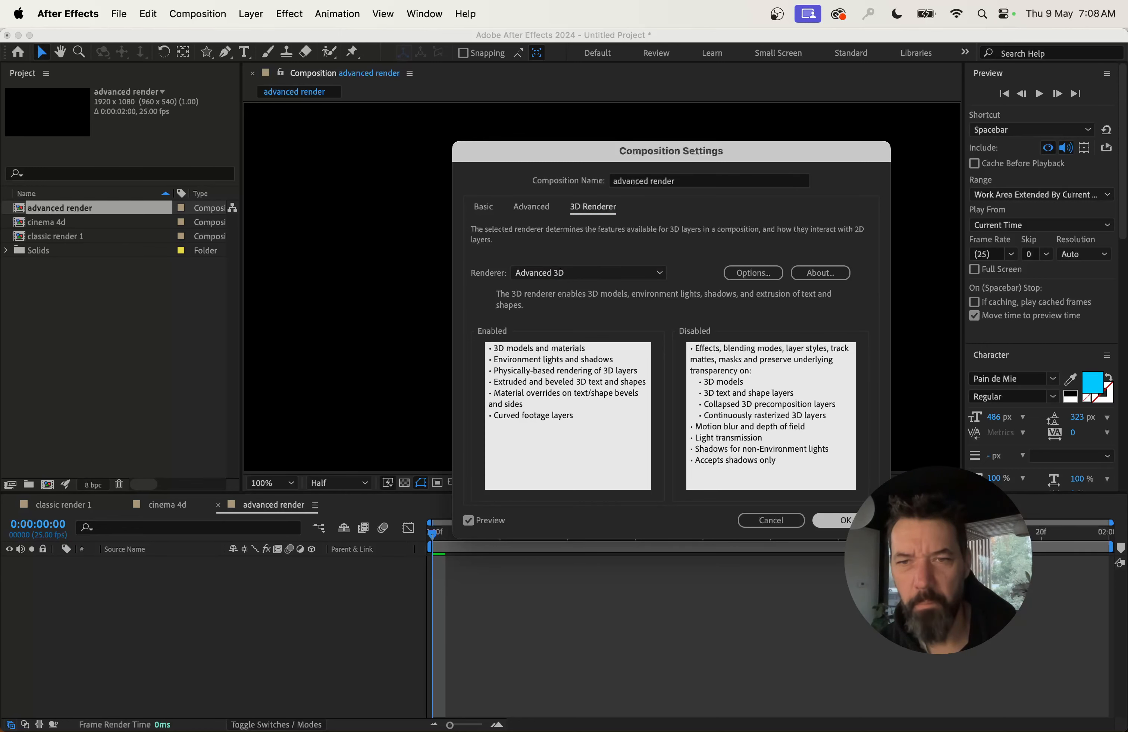
pyautogui.press('Return')
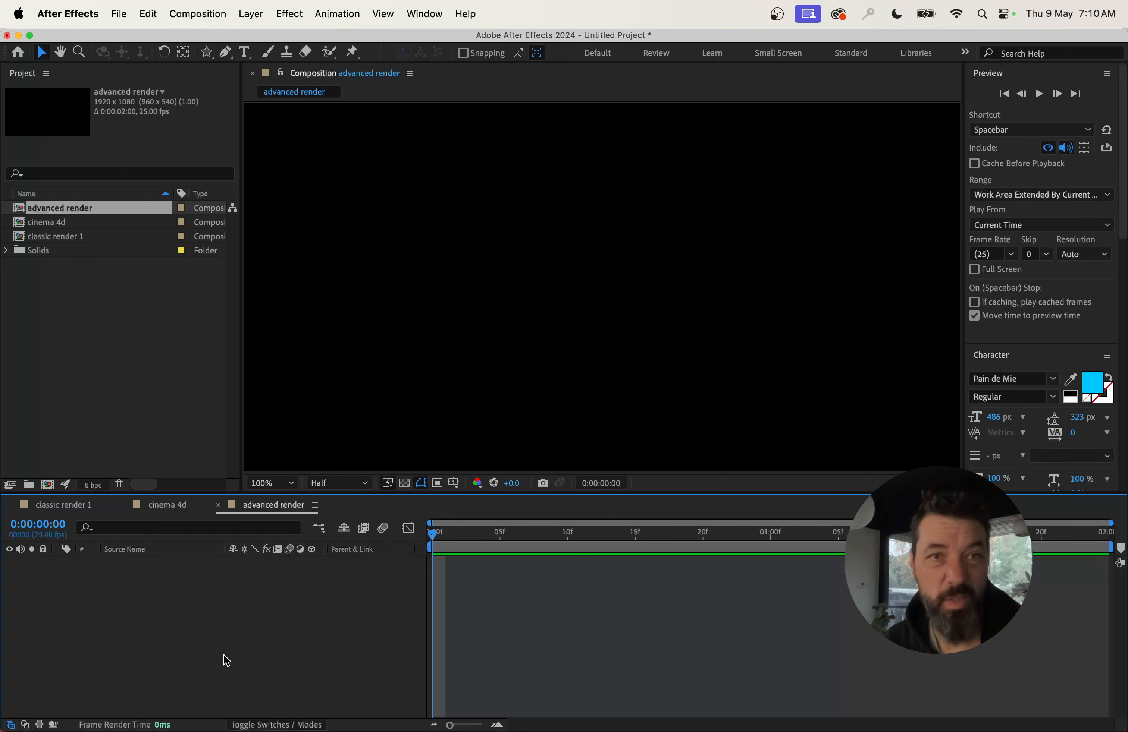
# Add a composition-sized 1920 x 1080 solid layer in a deep magenta-red color.
pyautogui.click(246, 55)
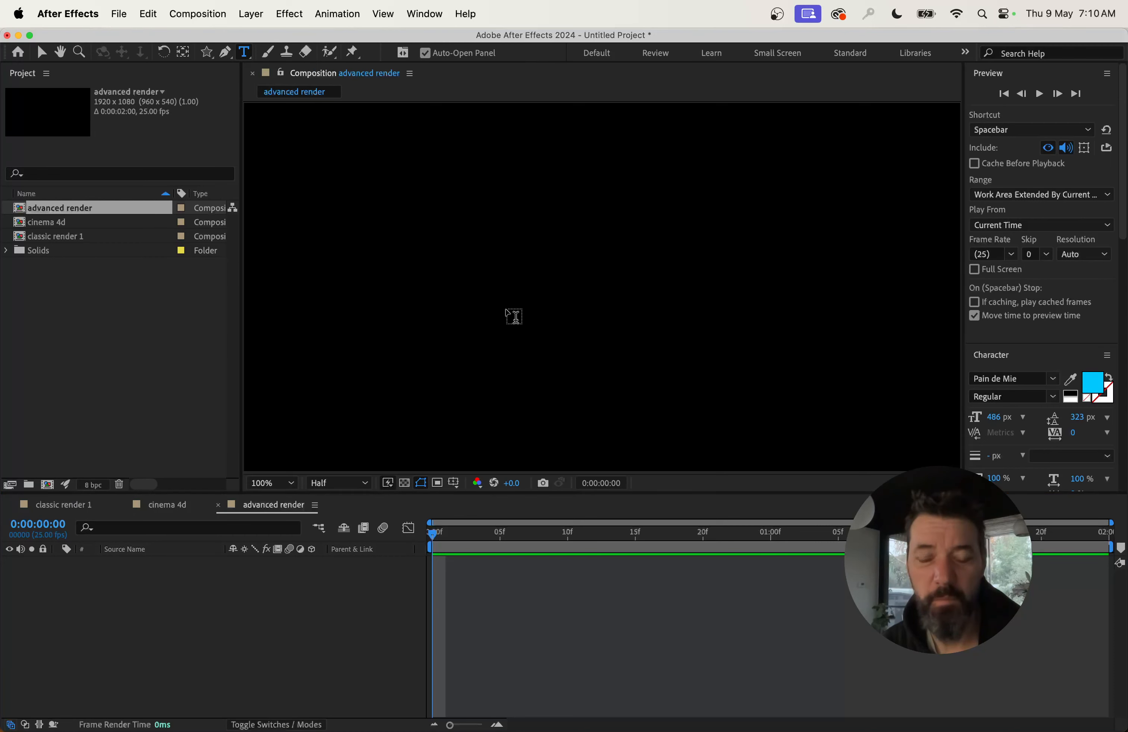
pyautogui.click(254, 13)
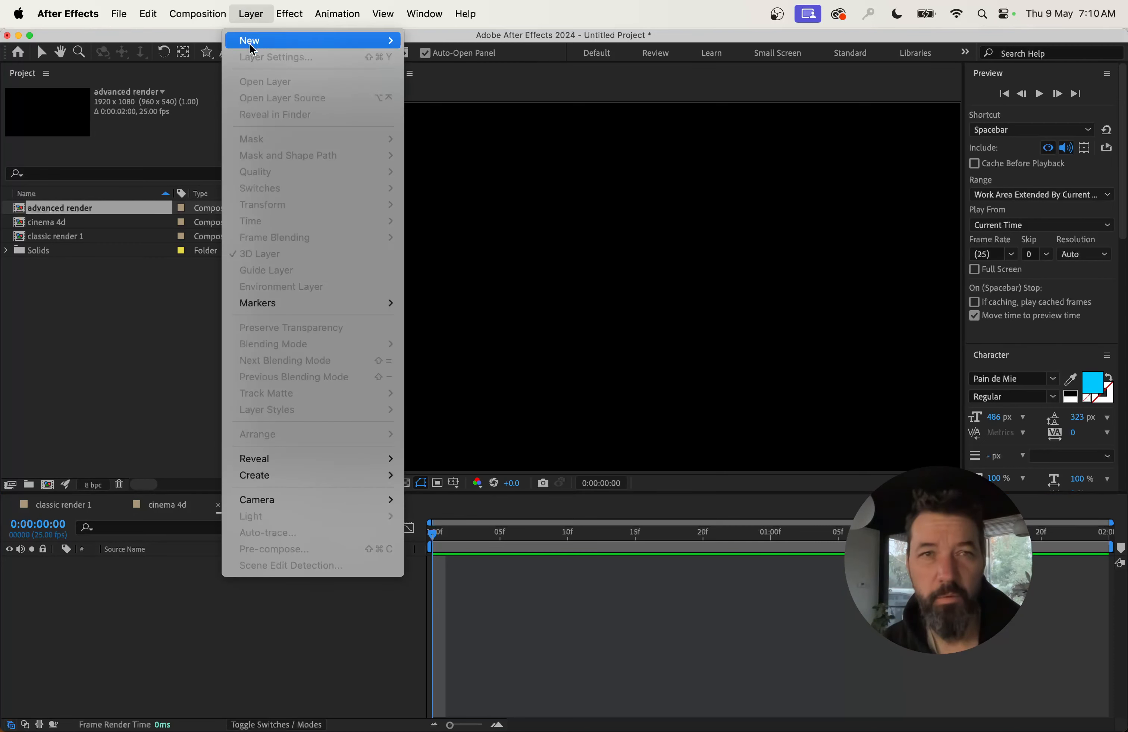
pyautogui.moveTo(295, 42)
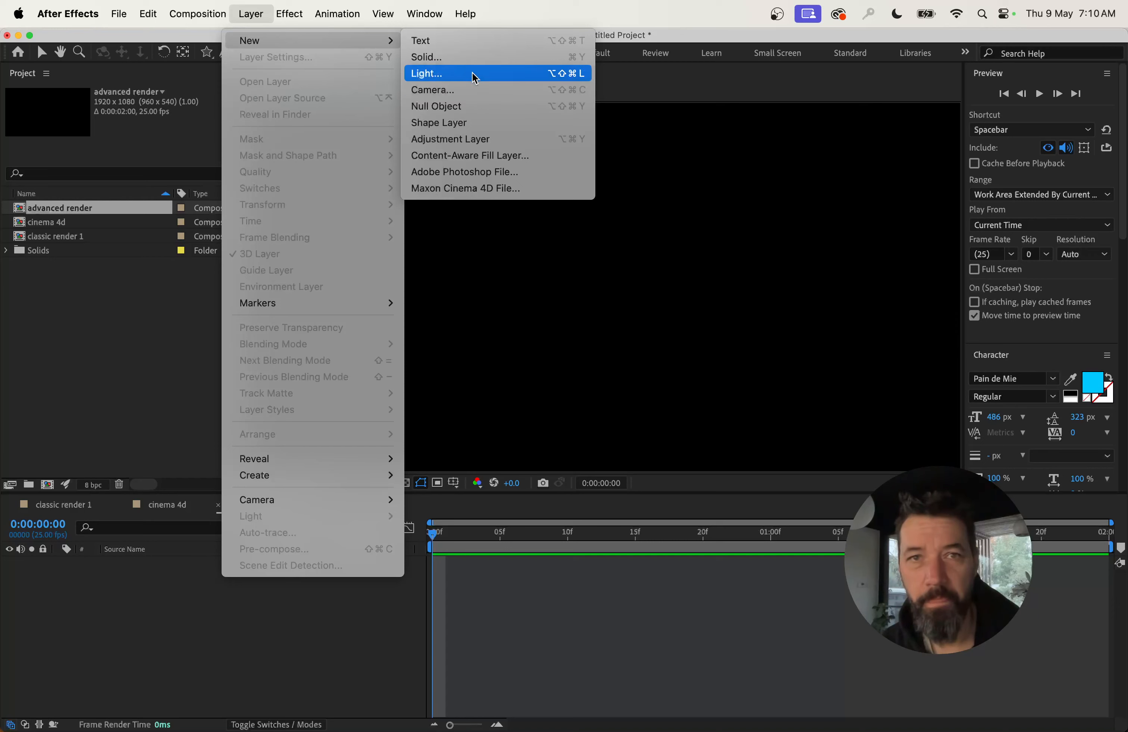
pyautogui.click(472, 57)
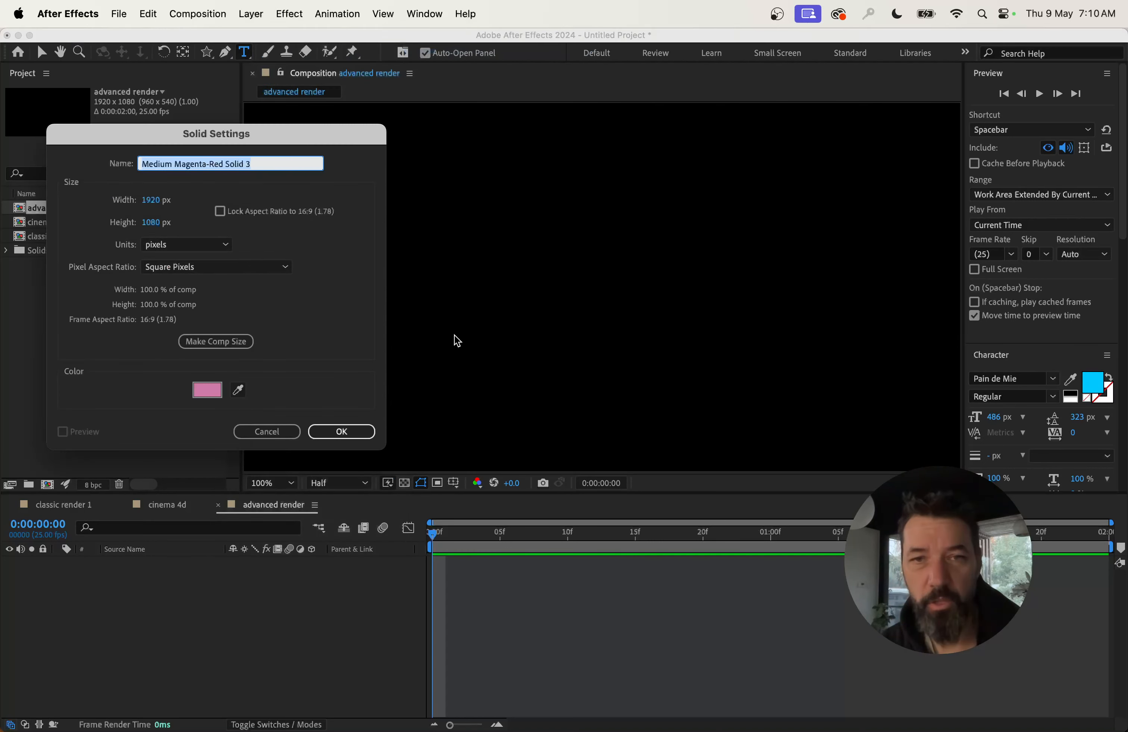
pyautogui.click(217, 394)
pyautogui.moveTo(705, 523); pyautogui.dragTo(719, 502)
pyautogui.click(843, 445)
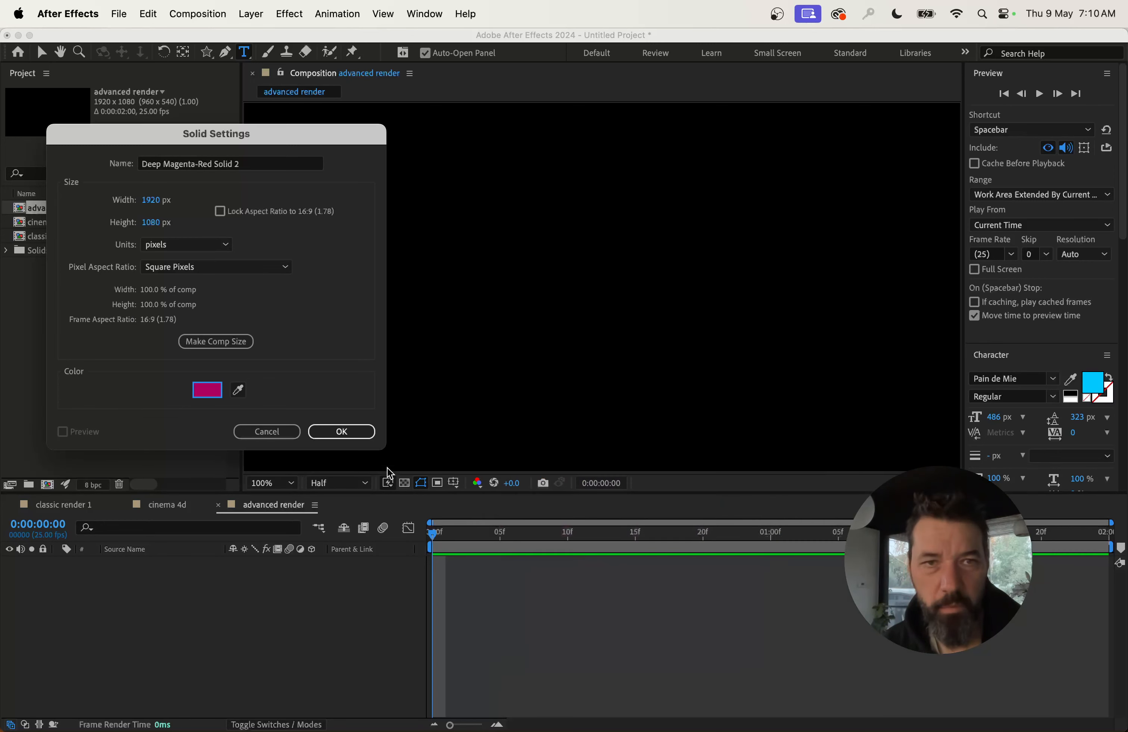
pyautogui.click(340, 433)
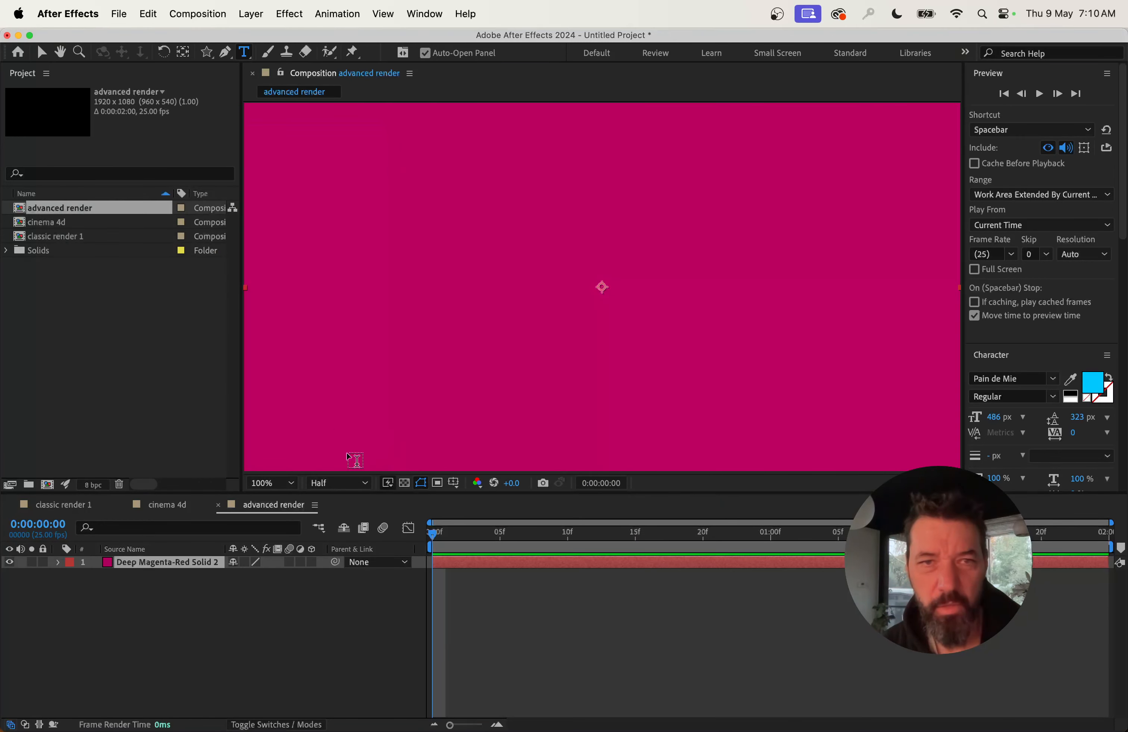
# Set the composition's background color to the dark magenta 4D002B, starting from a sample of the solid's color.
pyautogui.click(209, 7)
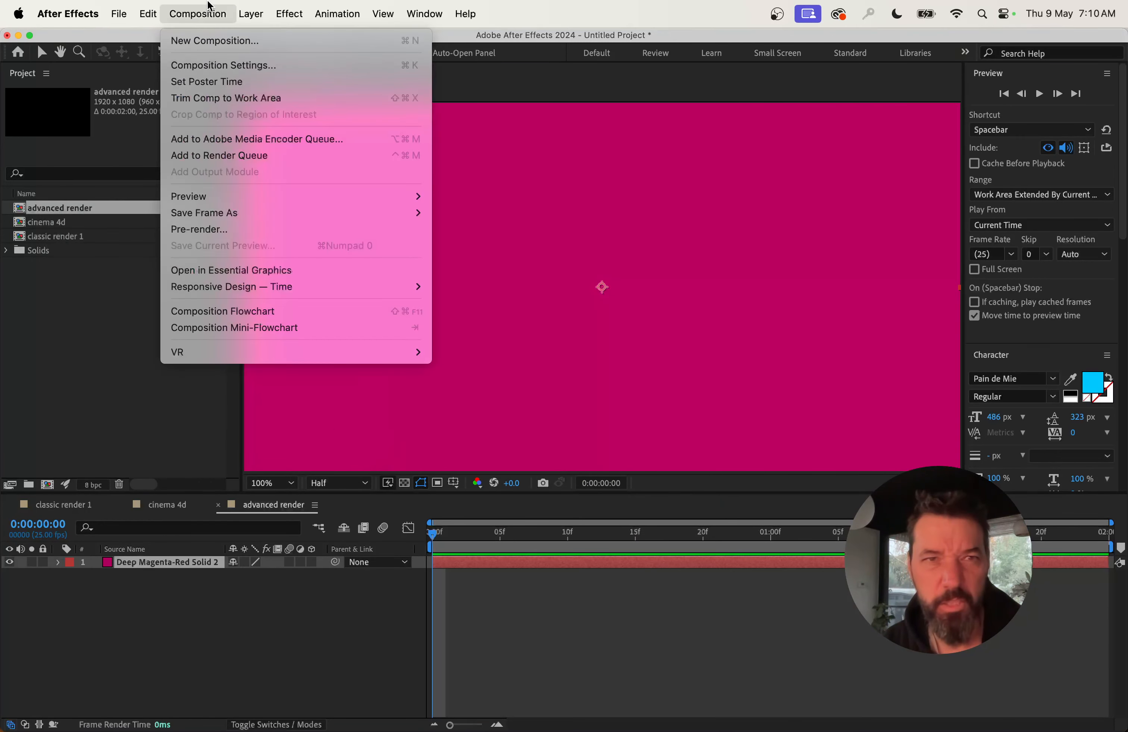
pyautogui.click(215, 72)
pyautogui.click(558, 437)
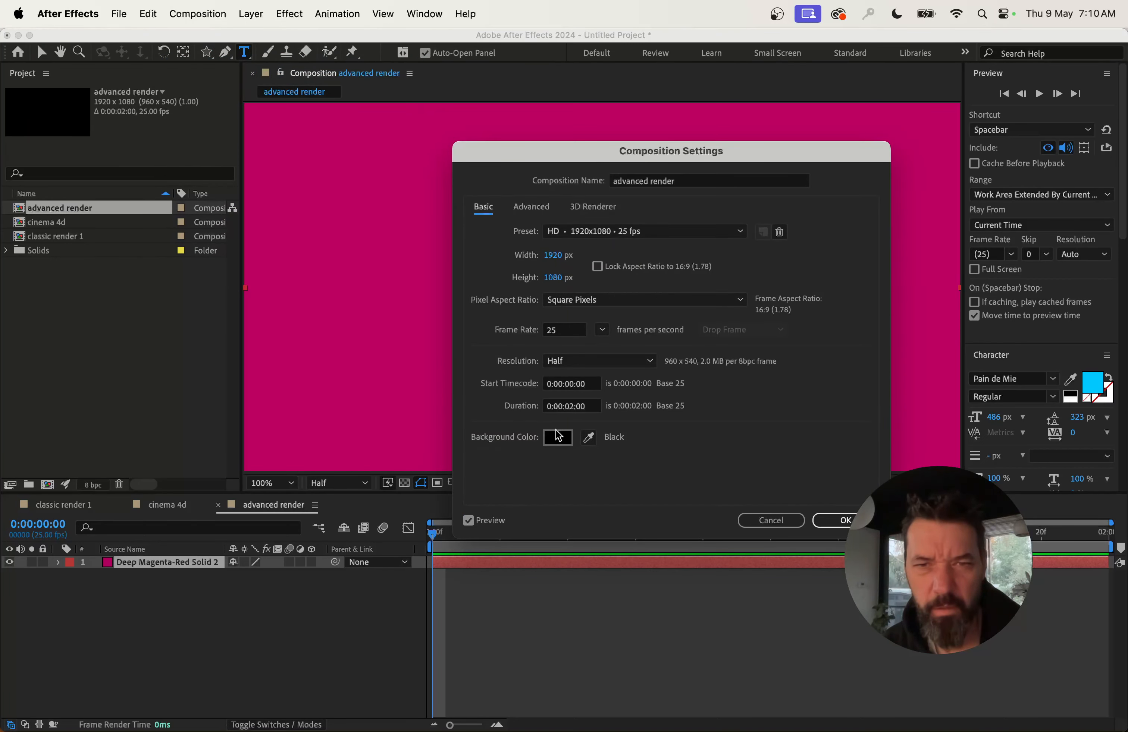
pyautogui.click(826, 515)
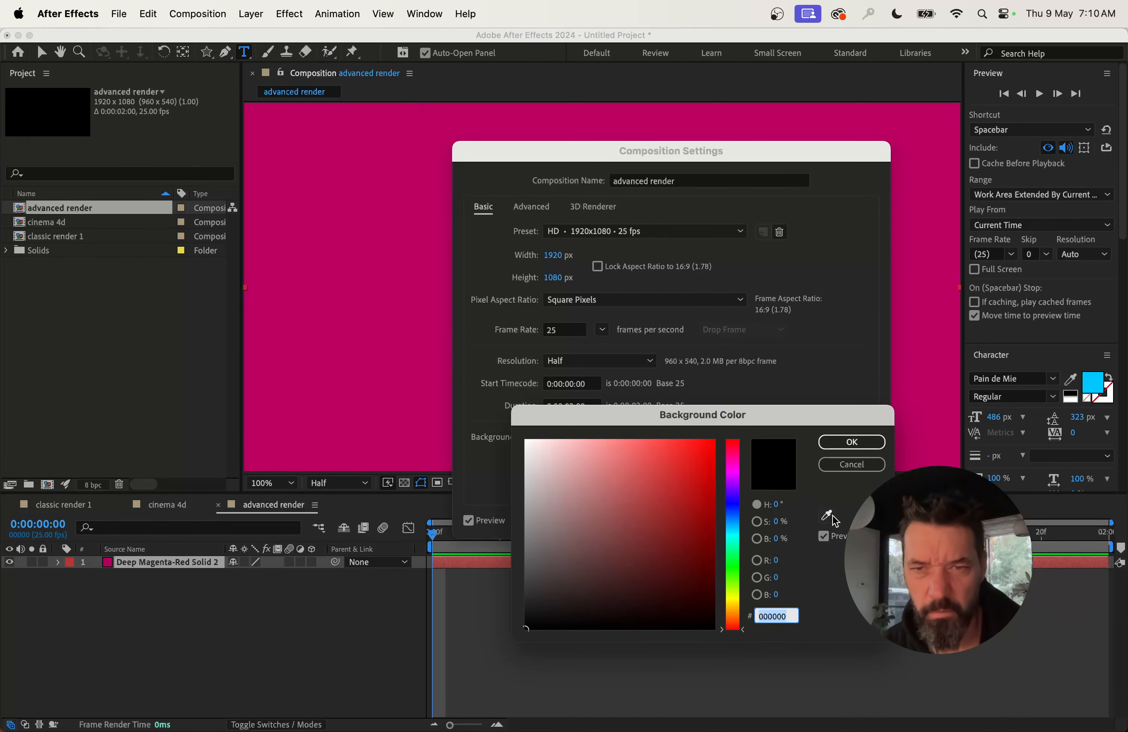
pyautogui.click(405, 375)
pyautogui.click(697, 551)
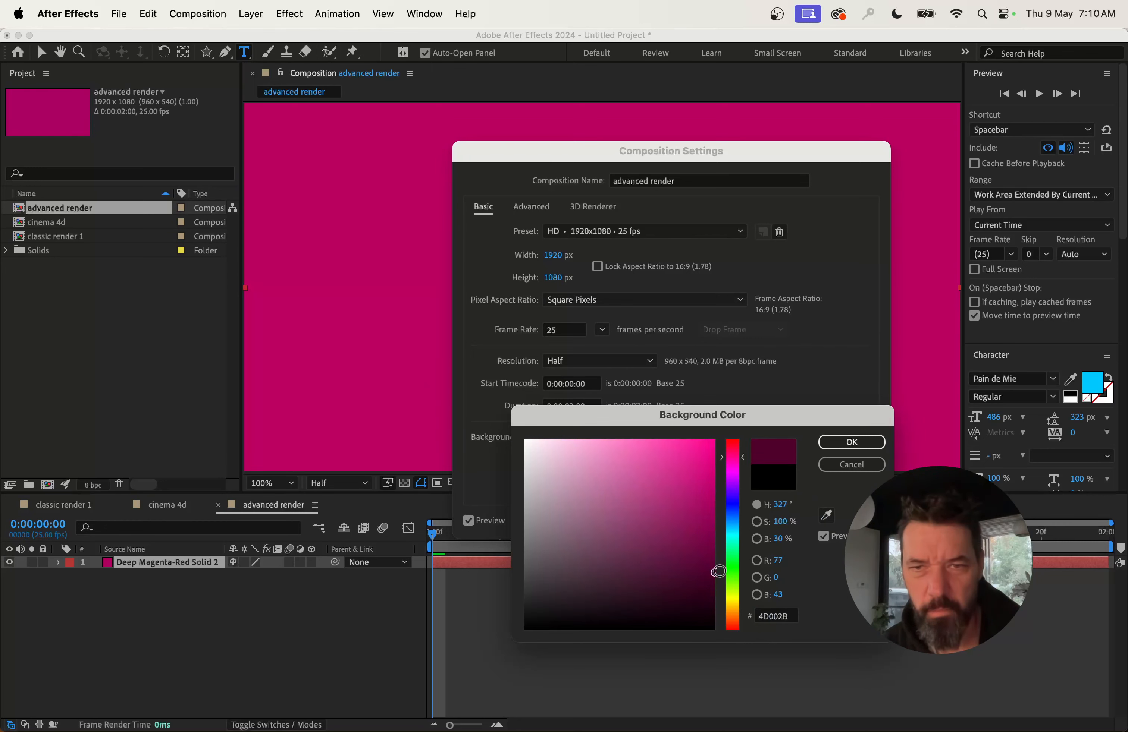
pyautogui.click(851, 442)
pyautogui.press('Return')
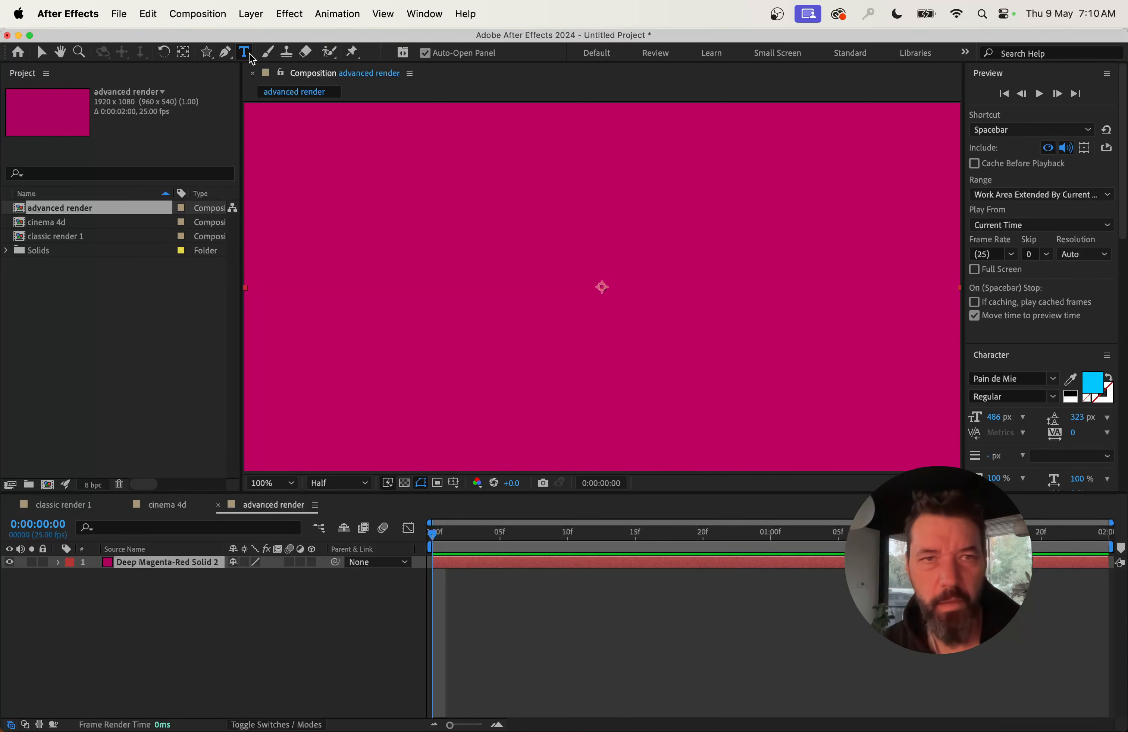
# Add a text layer reading "Hello" and move it to about the center of the frame.
pyautogui.click(495, 288)
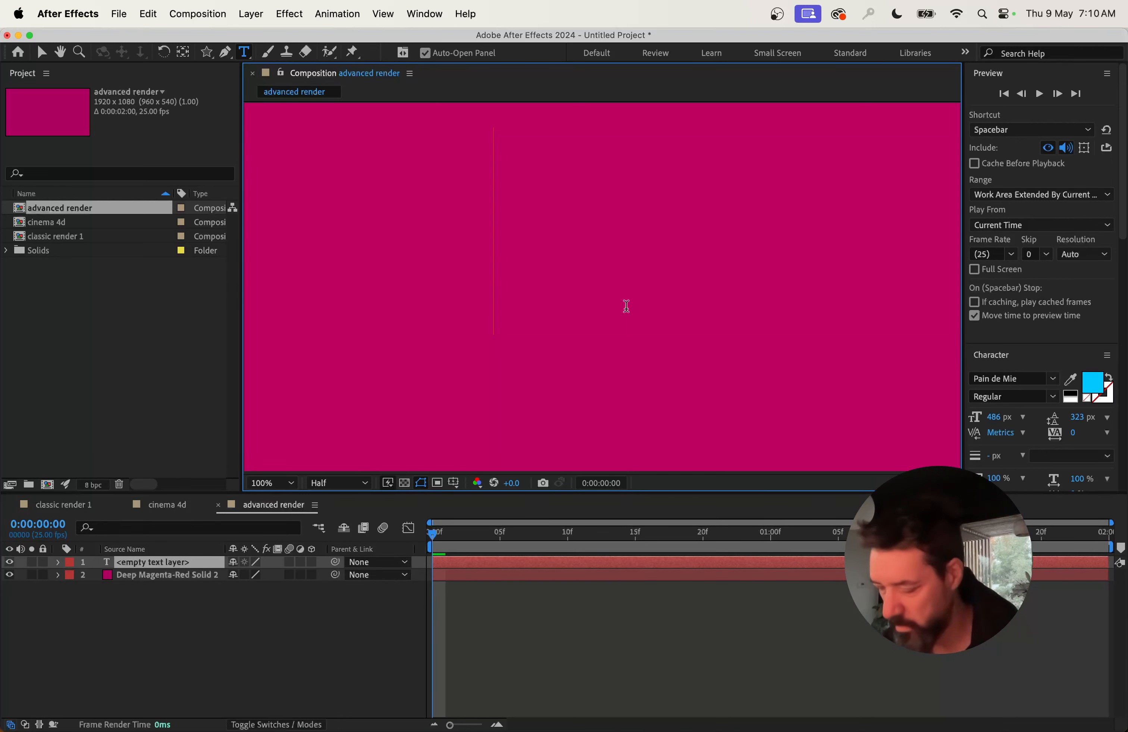
pyautogui.write('Hello')
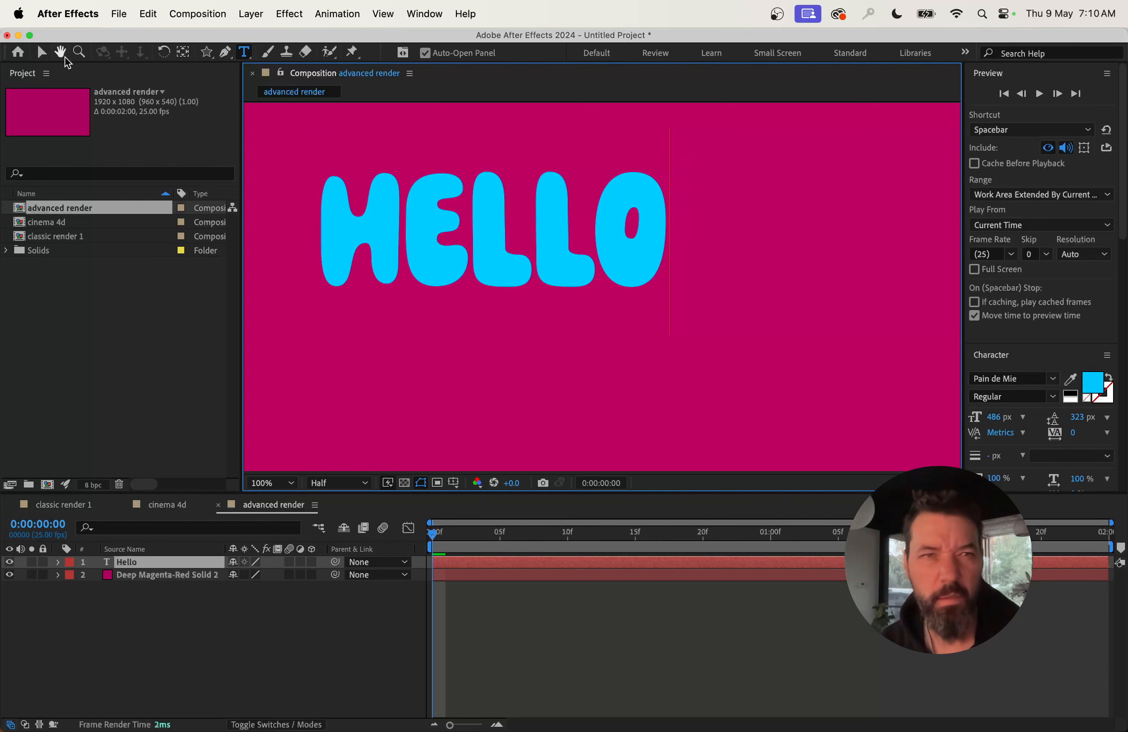
pyautogui.press('Escape')
pyautogui.press('v')
pyautogui.moveTo(514, 262); pyautogui.dragTo(609, 319)
pyautogui.press(',')
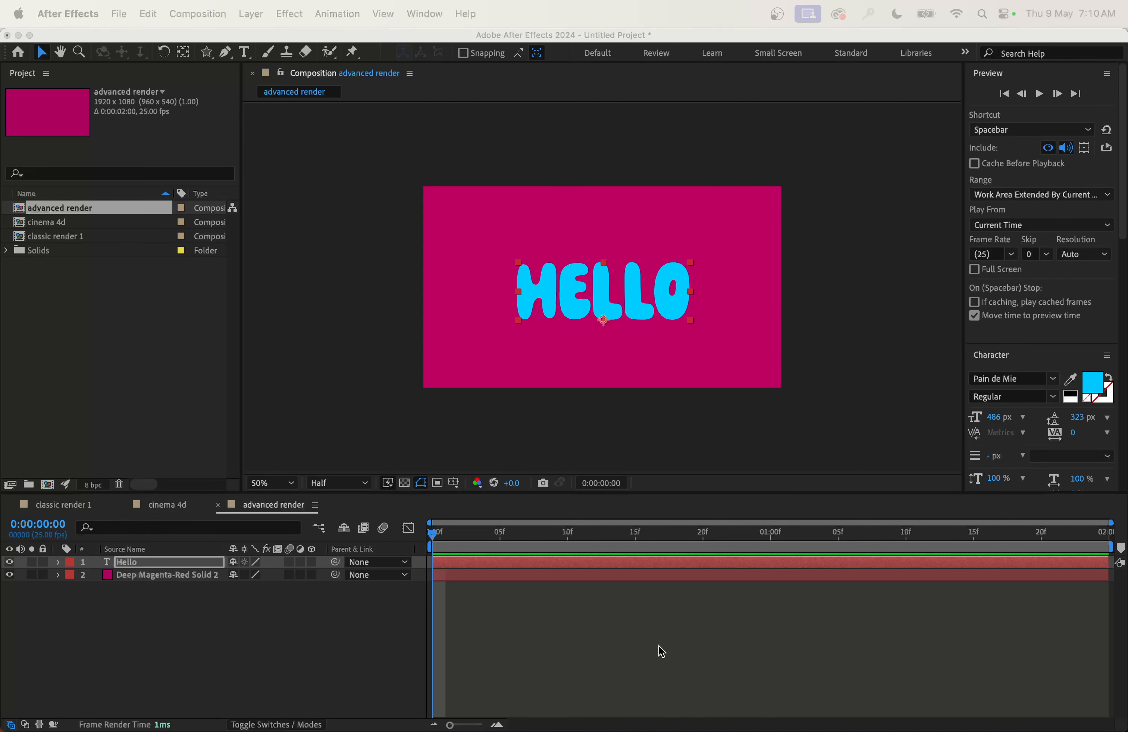
# Make the Hello text and the magenta solid 3D layers and add a two-node camera with the 50mm preset.
pyautogui.click(312, 562)
pyautogui.click(312, 575)
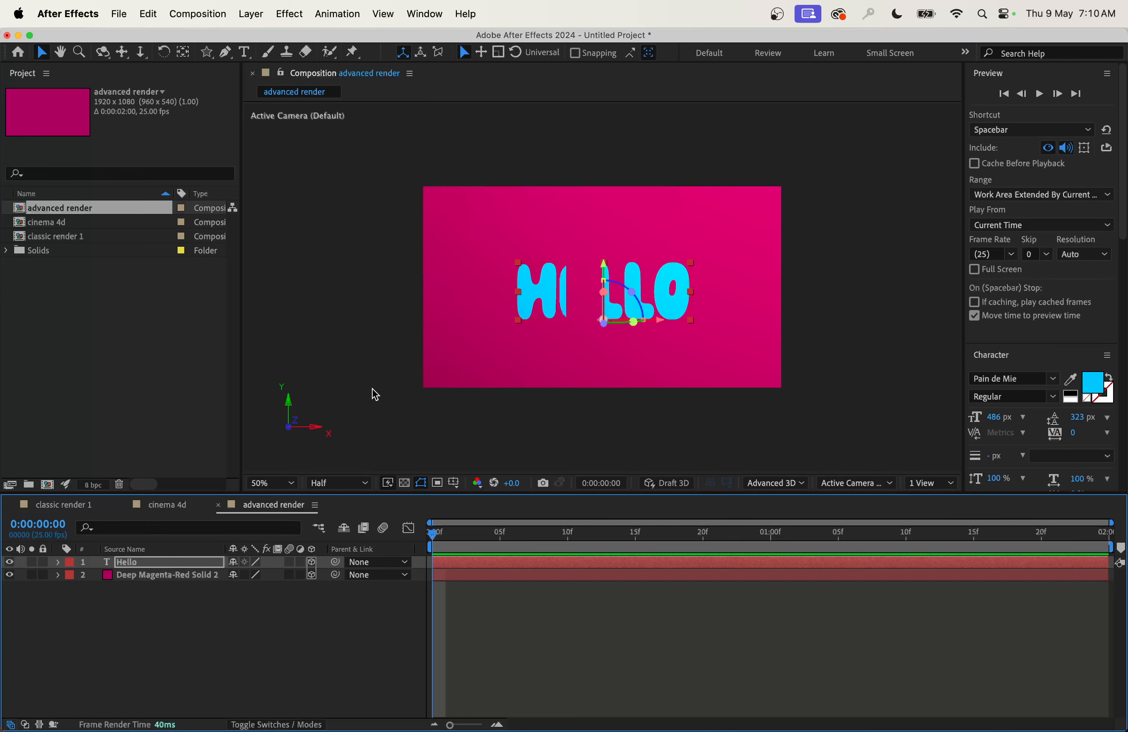
pyautogui.click(206, 12)
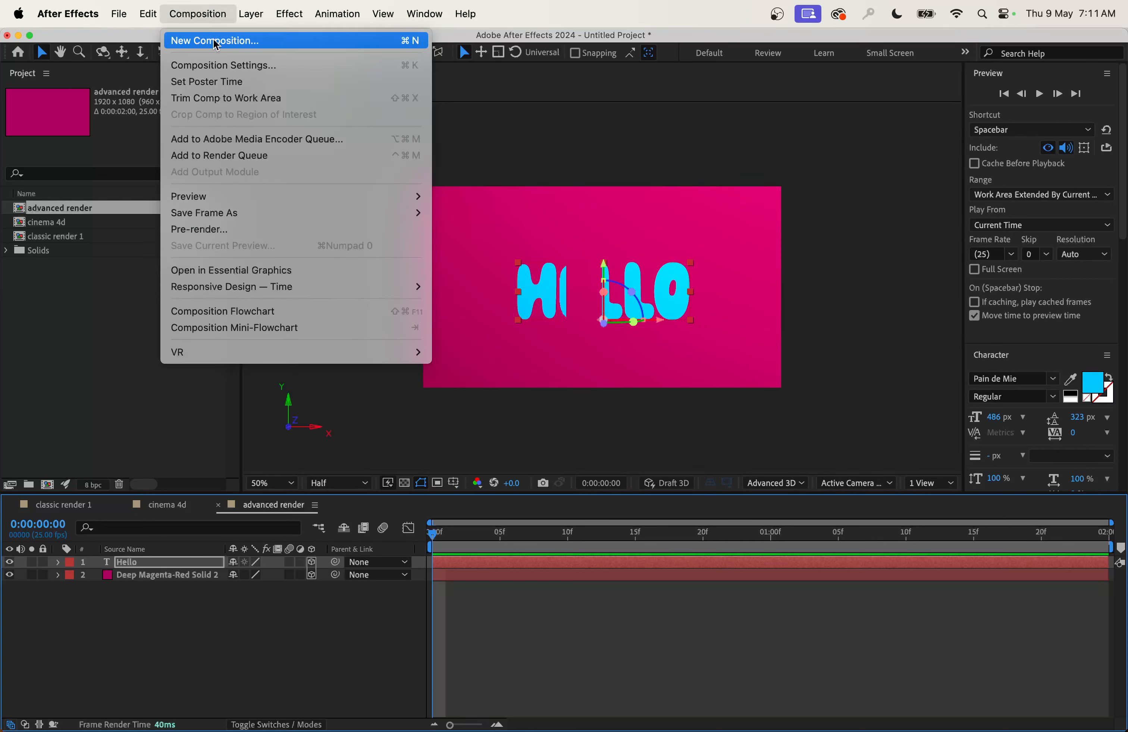
pyautogui.moveTo(250, 14)
pyautogui.moveTo(297, 40)
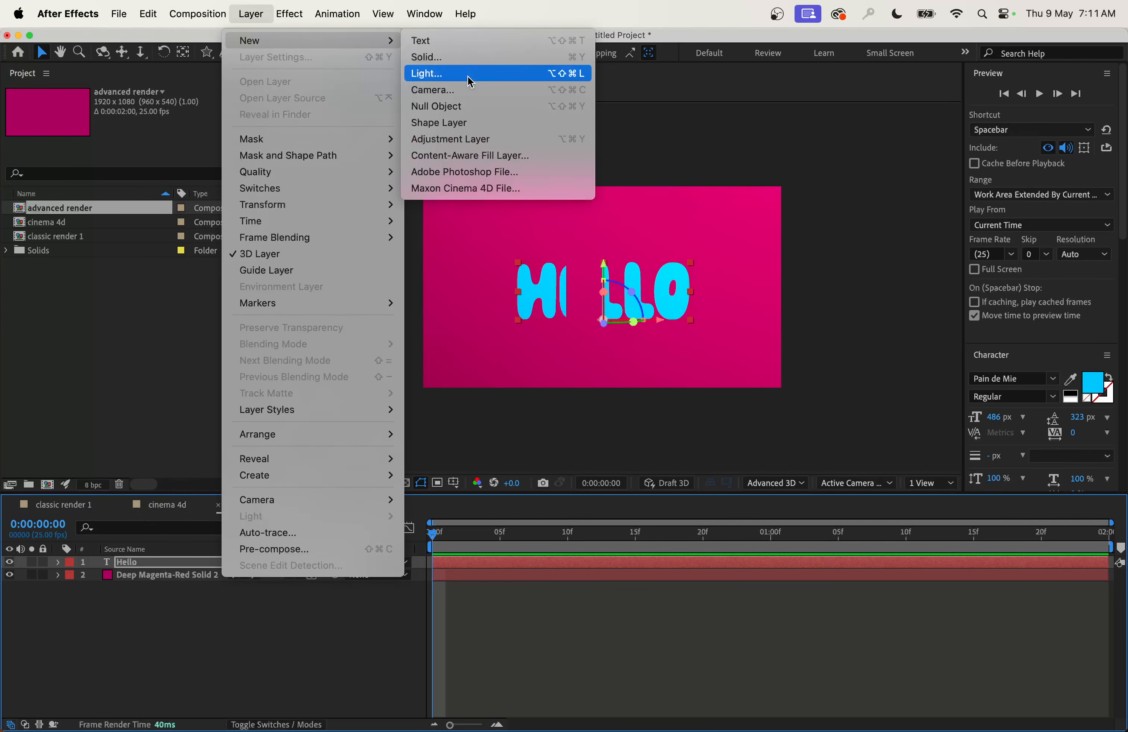
pyautogui.click(466, 90)
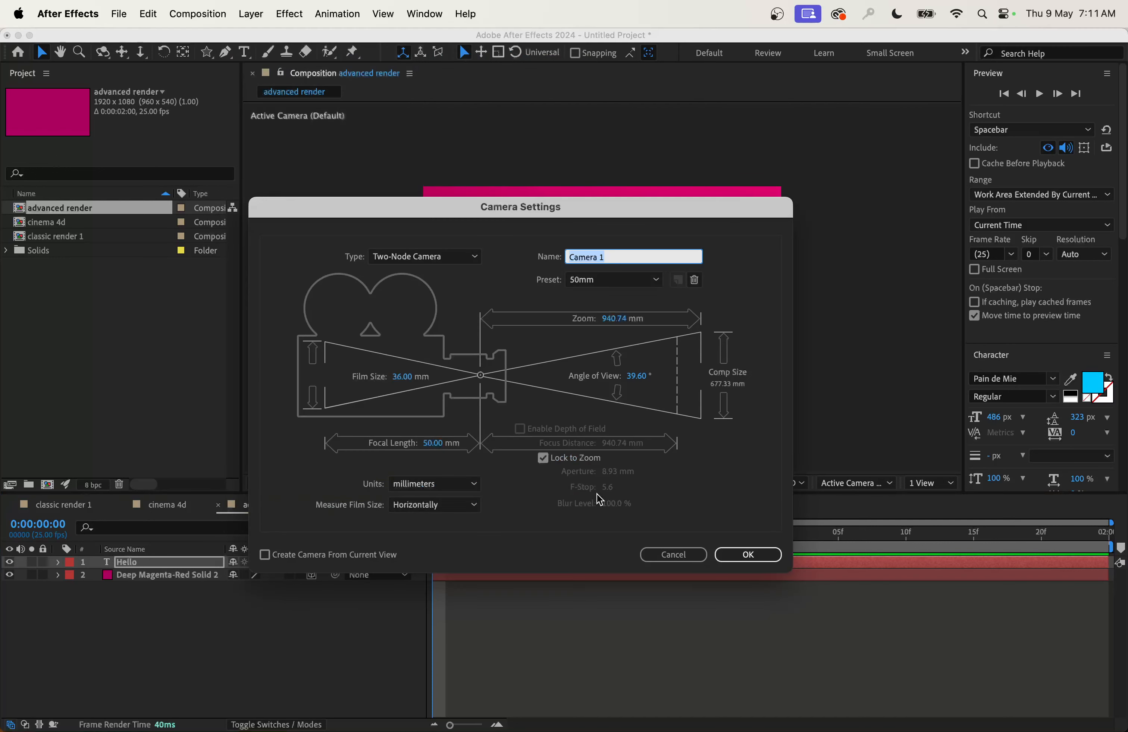
pyautogui.click(748, 554)
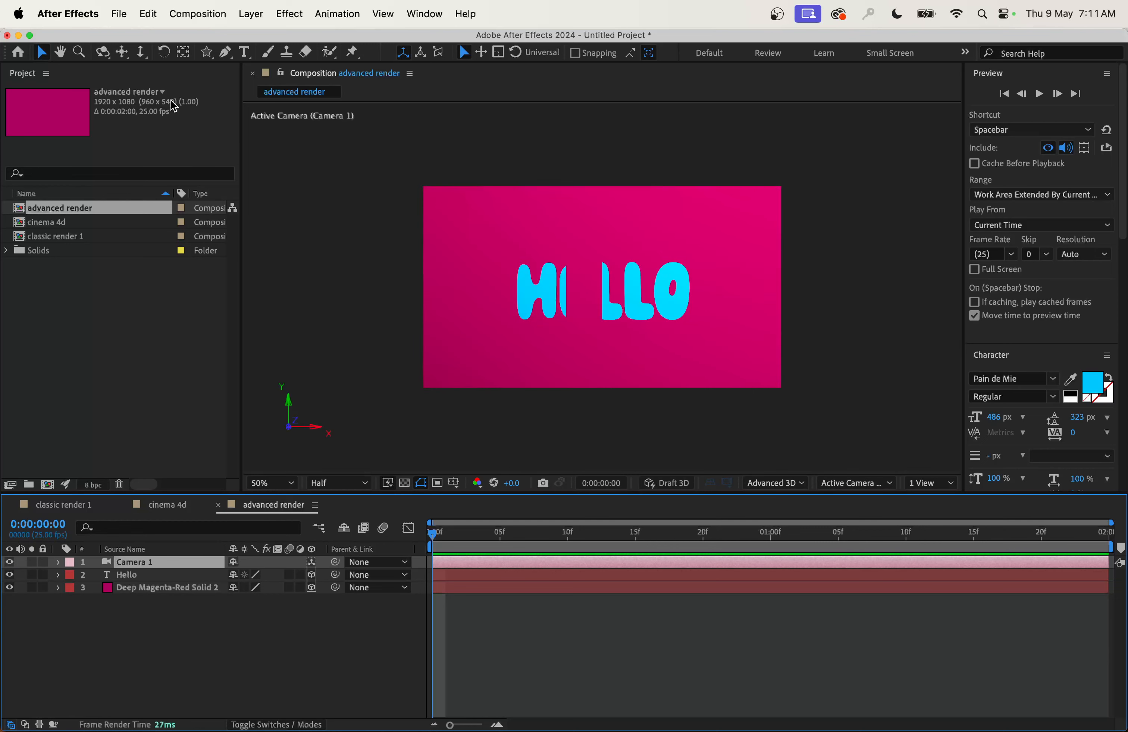
# Orbit the camera to an angled view of the scene and move the Hello text forward along Z, away from the solid.
pyautogui.click(102, 51)
pyautogui.moveTo(530, 266); pyautogui.dragTo(560, 280)
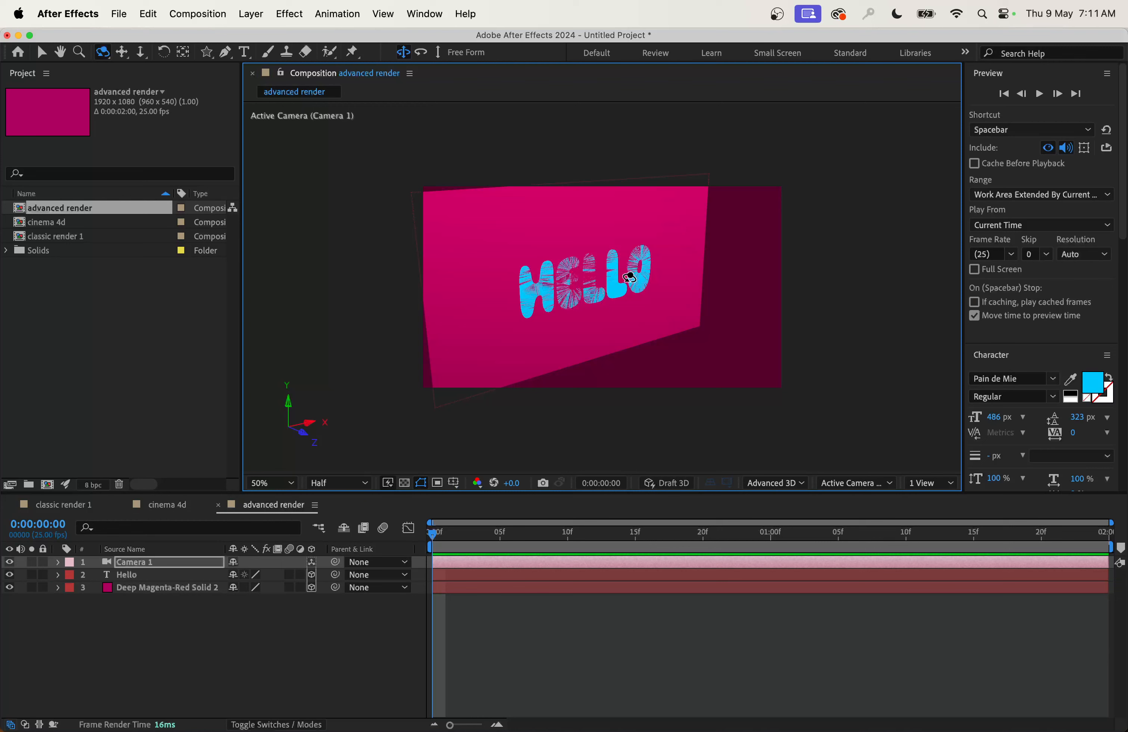
pyautogui.click(146, 575)
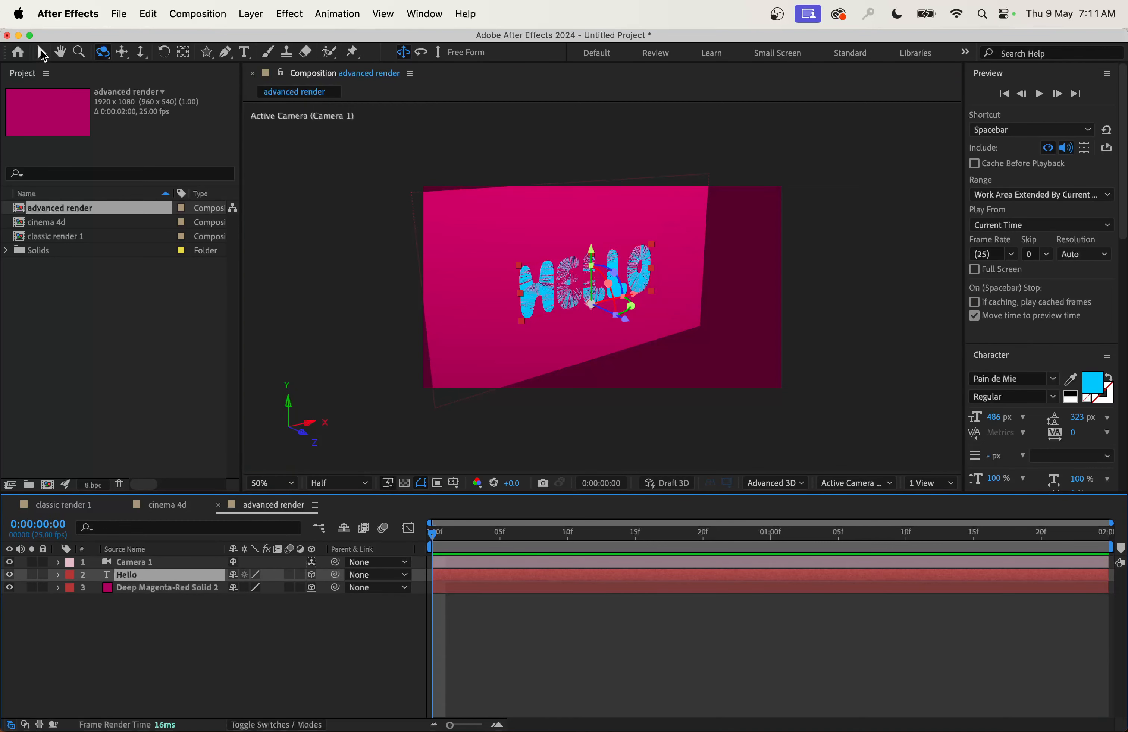
pyautogui.click(42, 52)
pyautogui.moveTo(629, 323); pyautogui.dragTo(668, 344)
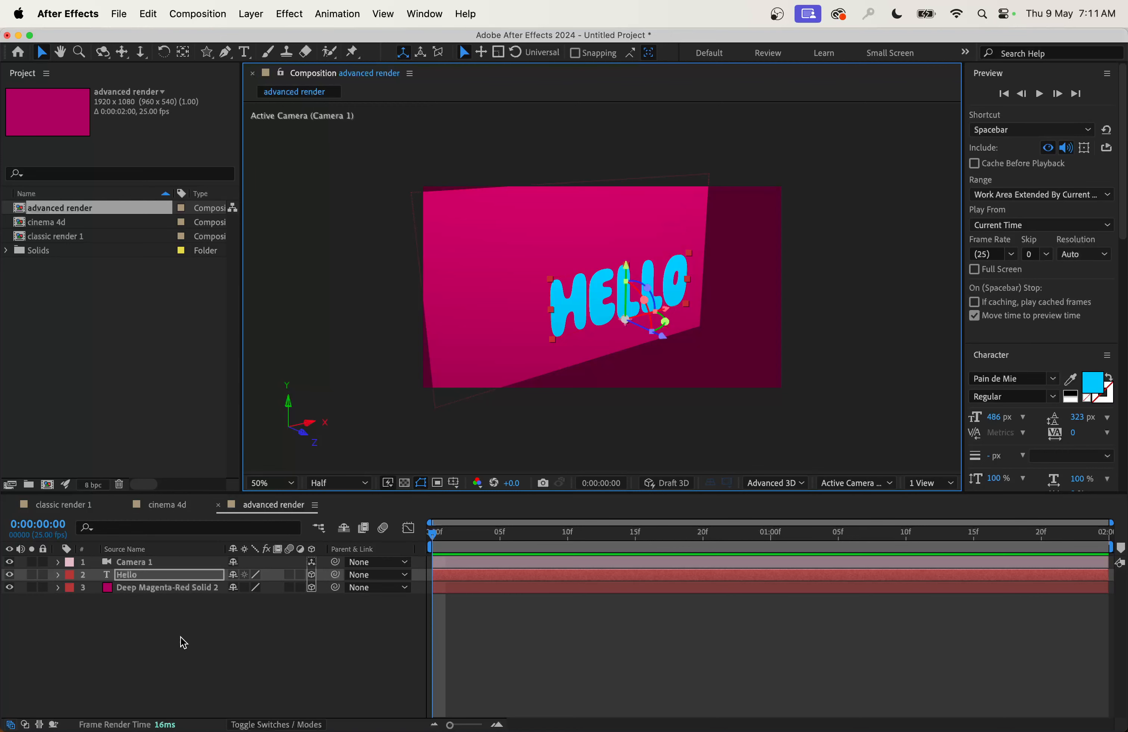
pyautogui.press('.')
pyautogui.press('.')
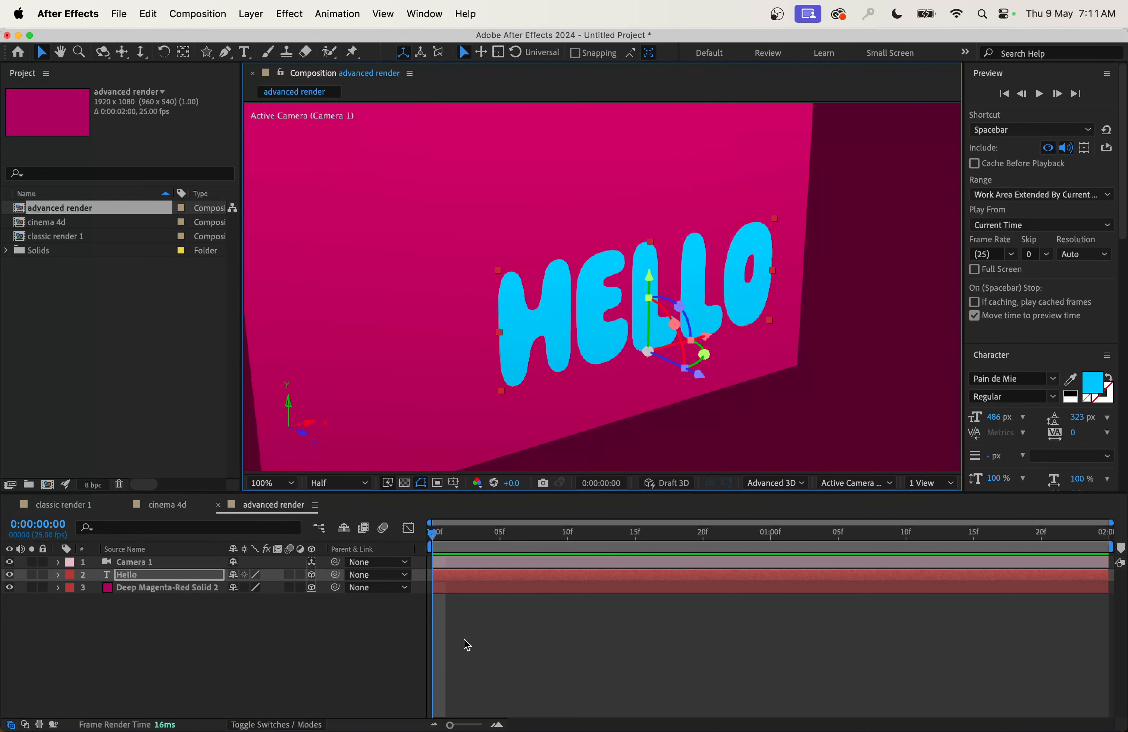
# Extrude the Hello text to a depth of 121 and give it a Convex bevel with a depth of 10.
pyautogui.click(142, 633)
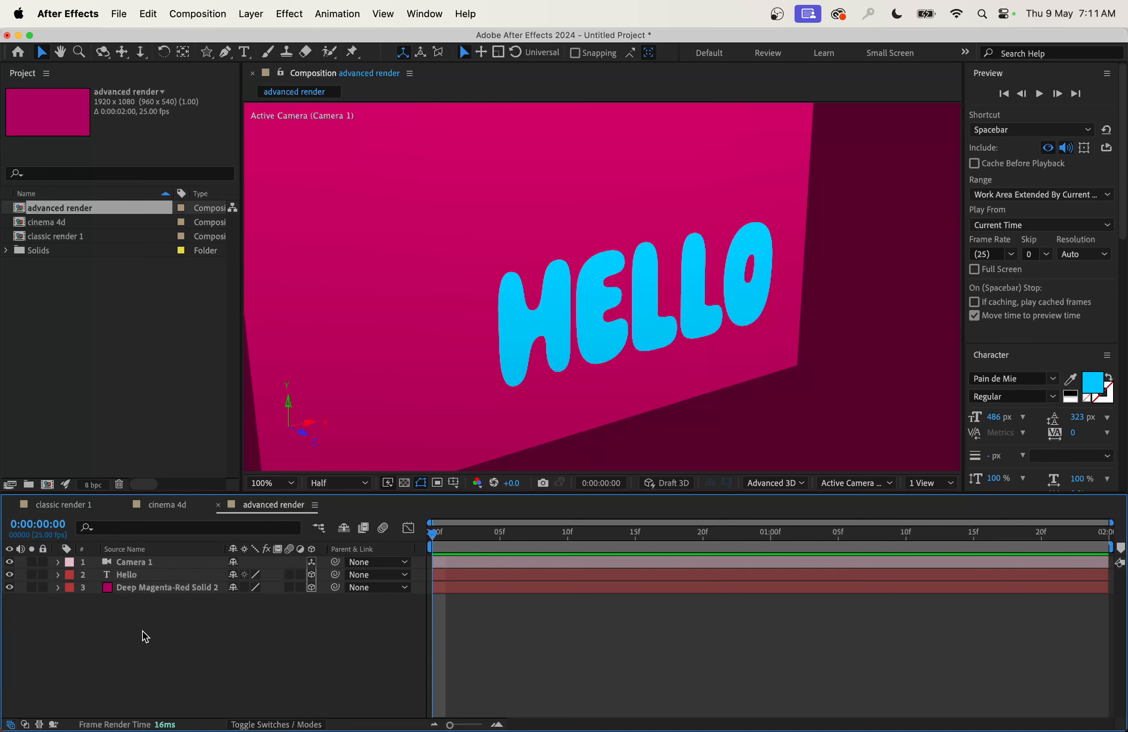
pyautogui.click(58, 576)
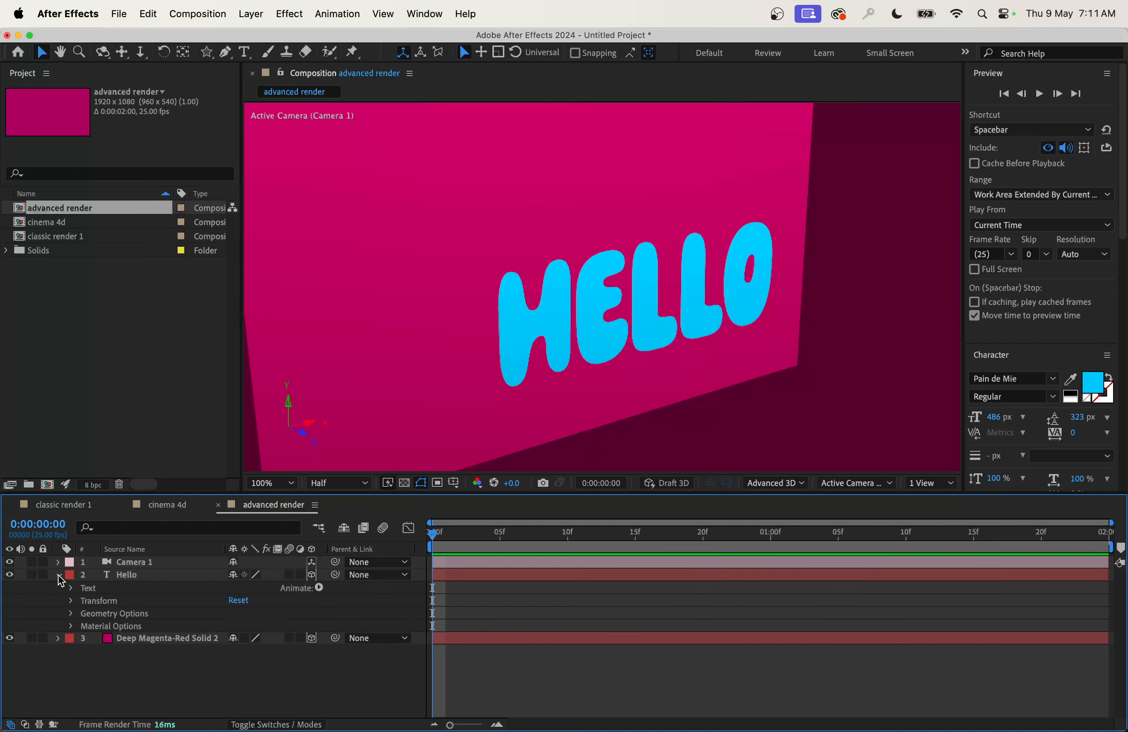
pyautogui.click(71, 614)
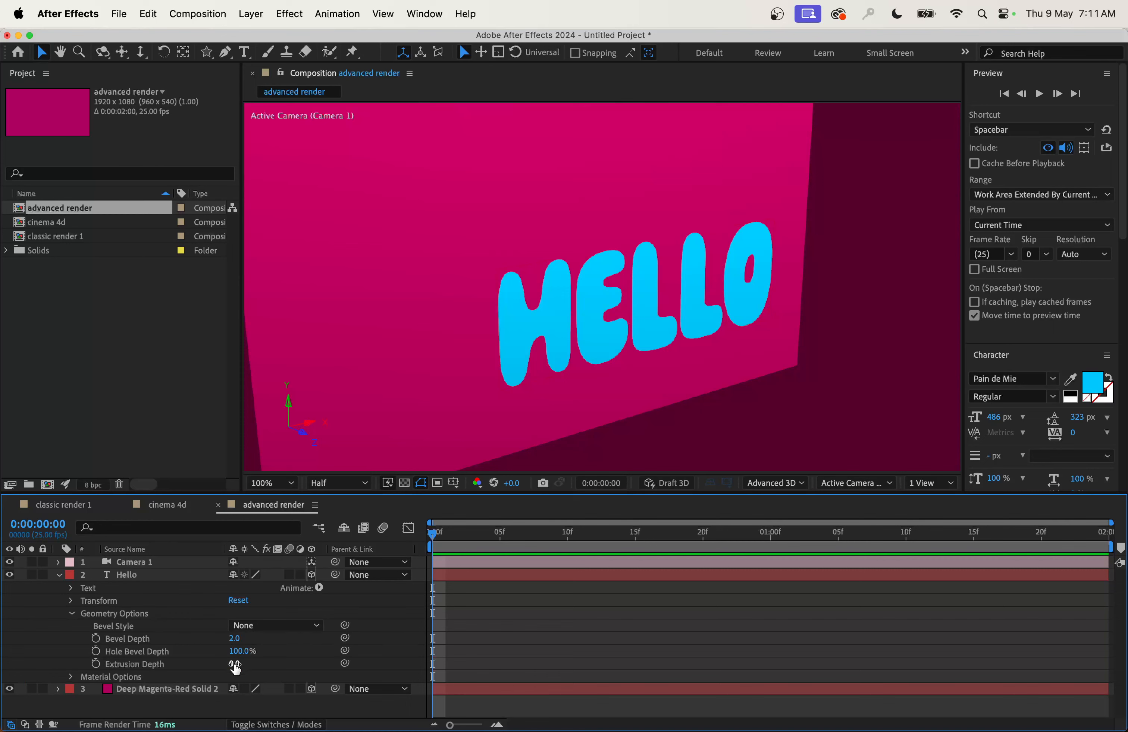
pyautogui.click(208, 664)
pyautogui.moveTo(208, 663); pyautogui.dragTo(291, 666)
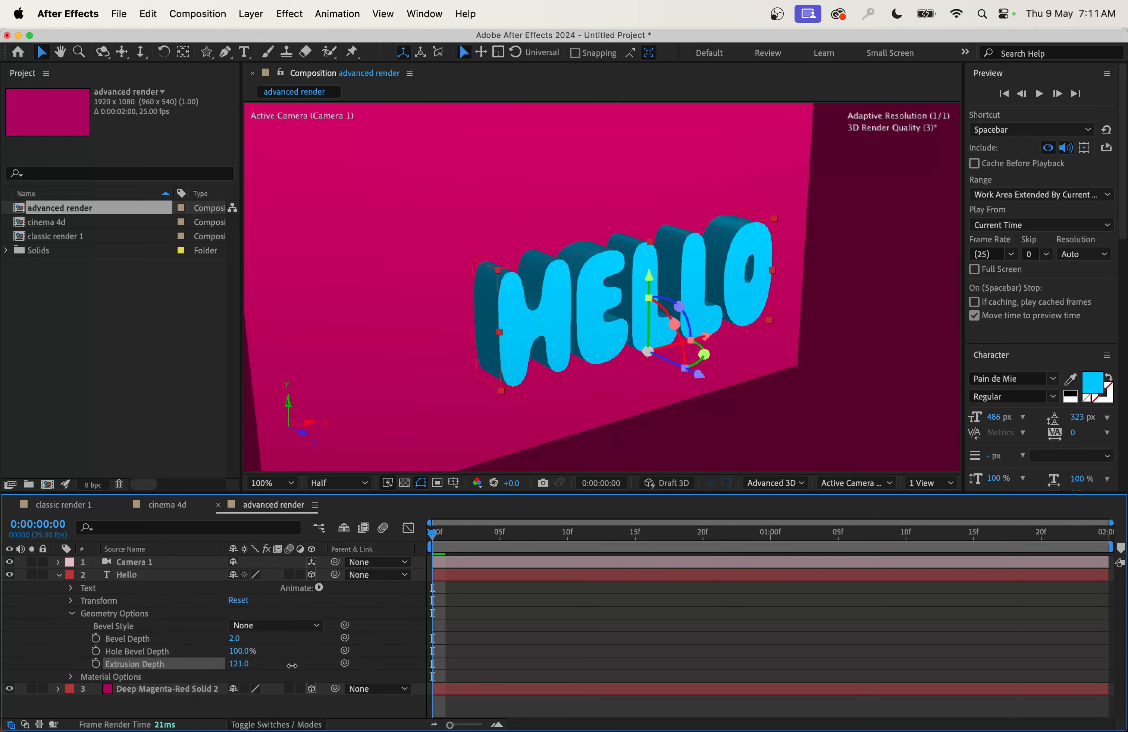
pyautogui.moveTo(292, 666); pyautogui.dragTo(292, 666)
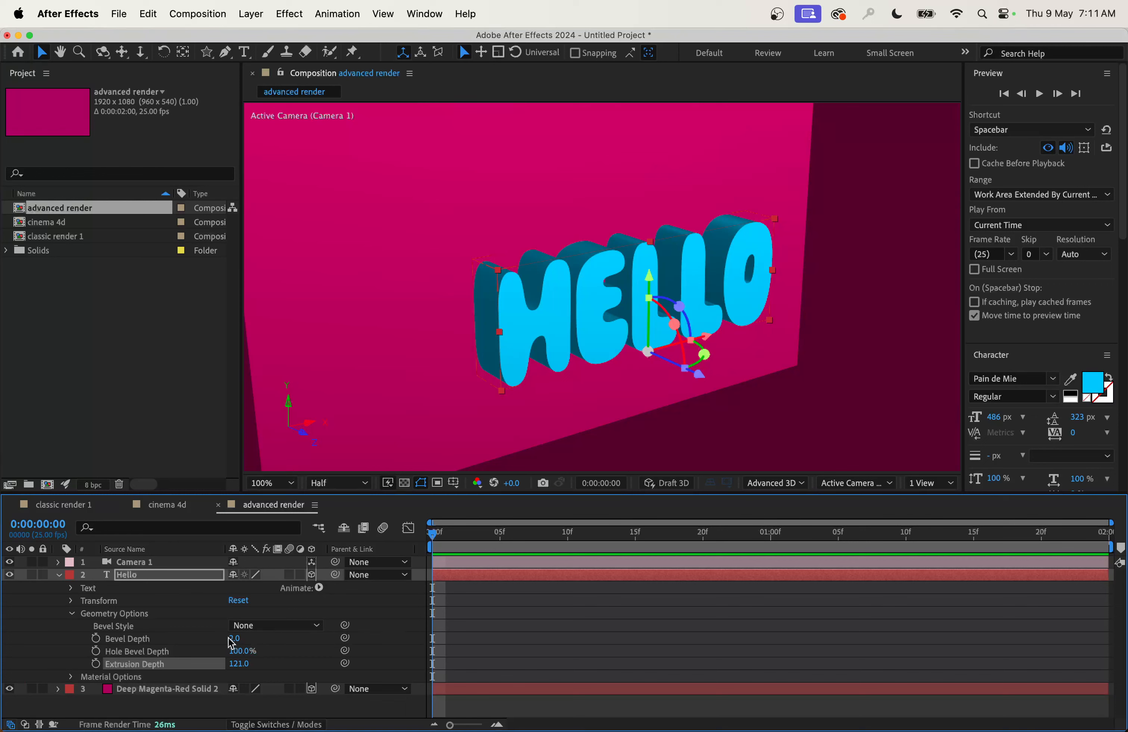
pyautogui.click(265, 627)
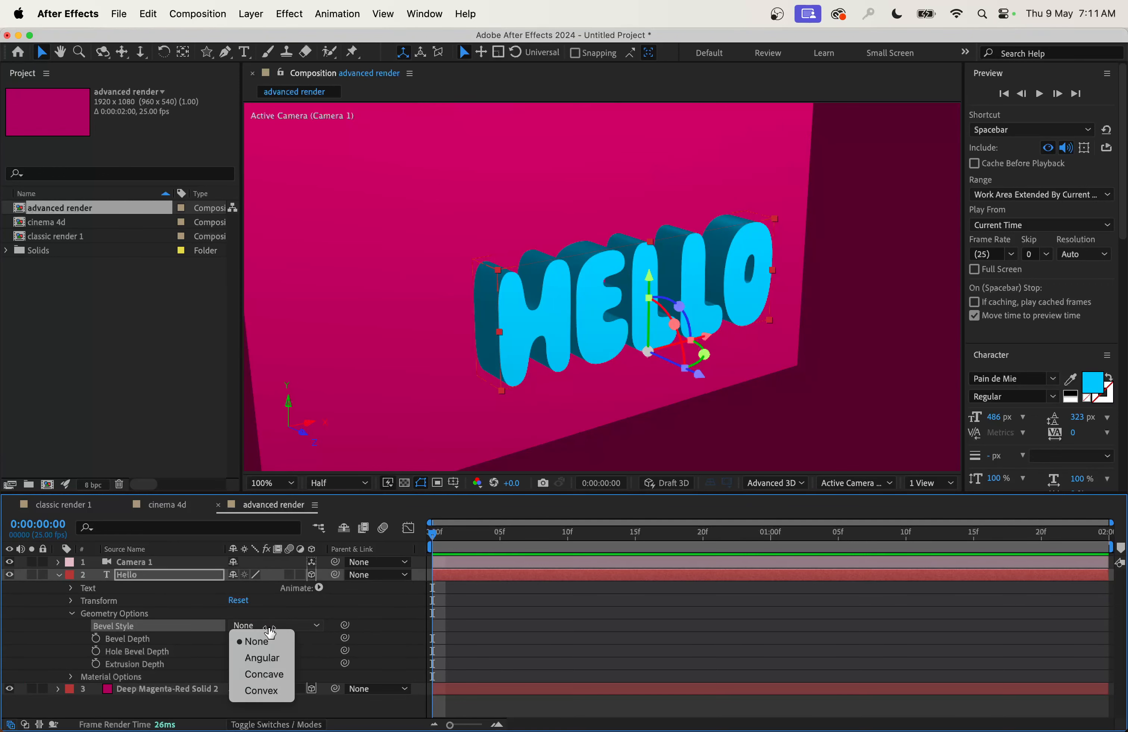
pyautogui.click(265, 692)
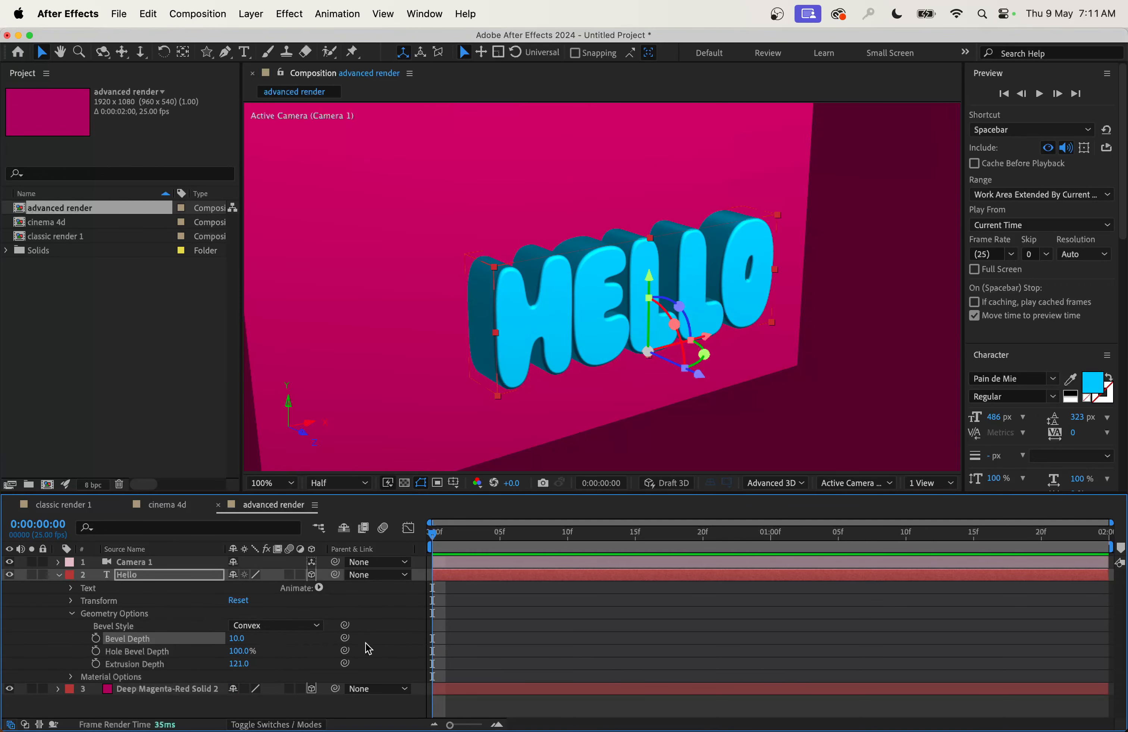
# Widen the kerning between the individual letters of the Hello text so the beveled letters no longer crowd each other.
pyautogui.doubleClick(103, 576)
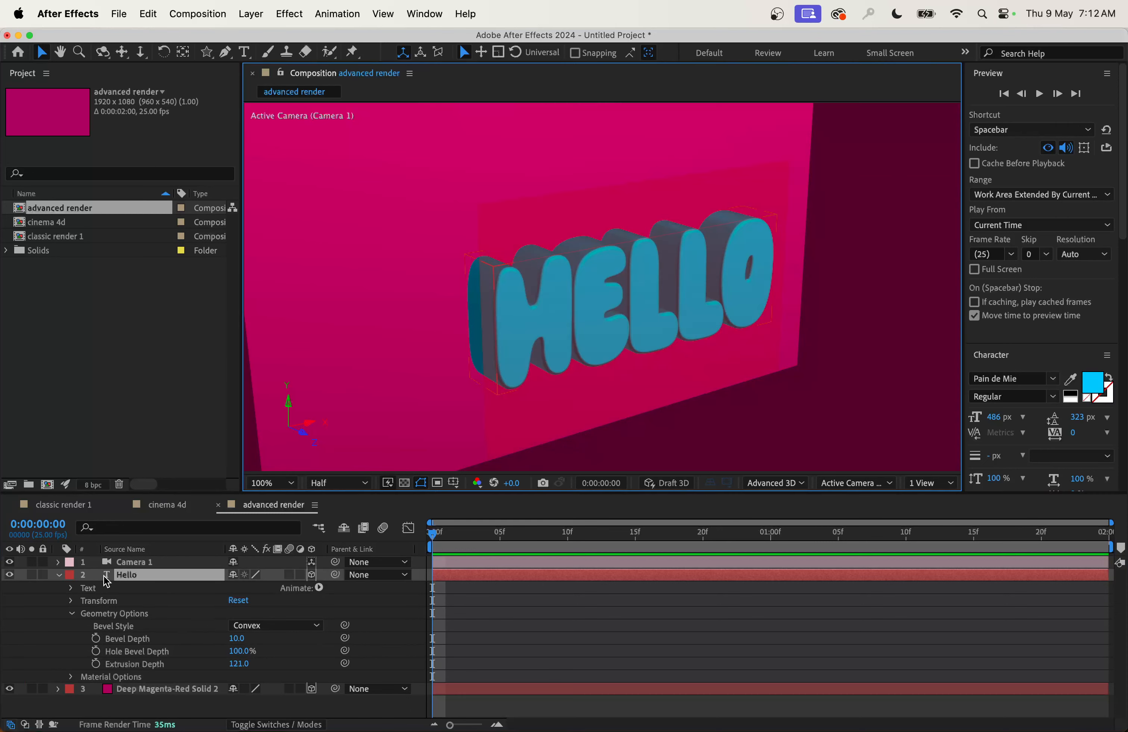
pyautogui.click(573, 350)
pyautogui.hotkey('alt', 'Right')
pyautogui.press('Right')
pyautogui.hotkey('alt', 'Right')
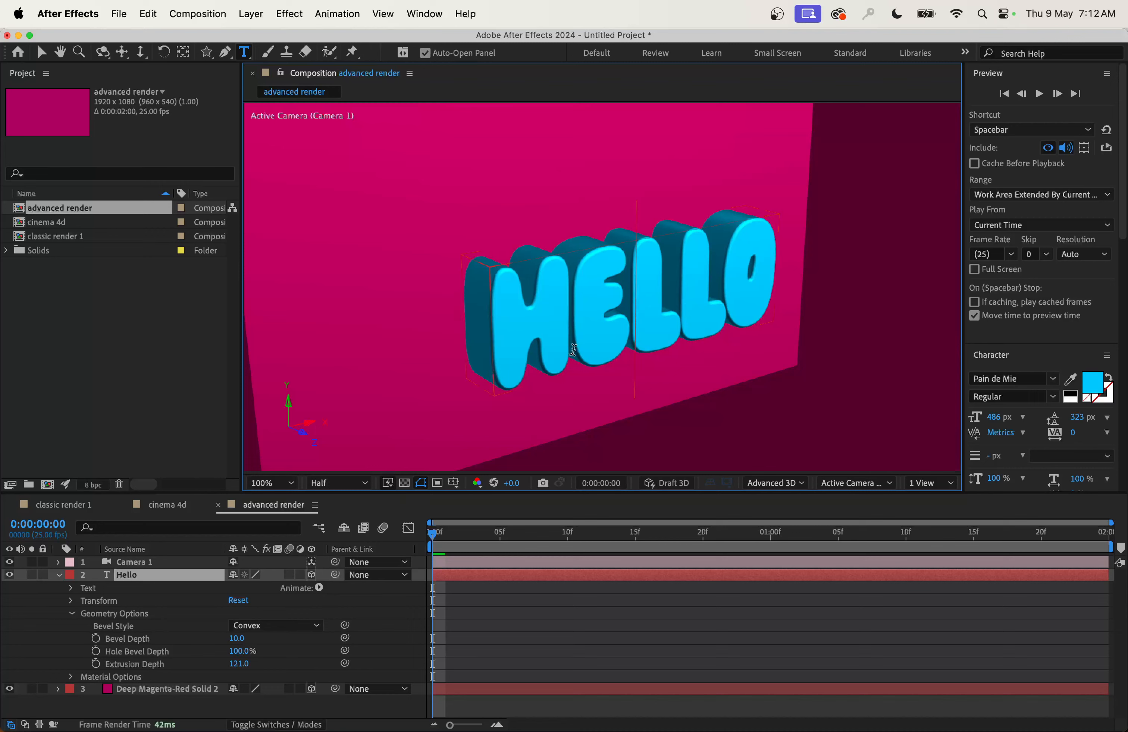
pyautogui.press('Right')
pyautogui.hotkey('alt', 'Right')
pyautogui.press('Right')
pyautogui.hotkey('alt', 'Right')
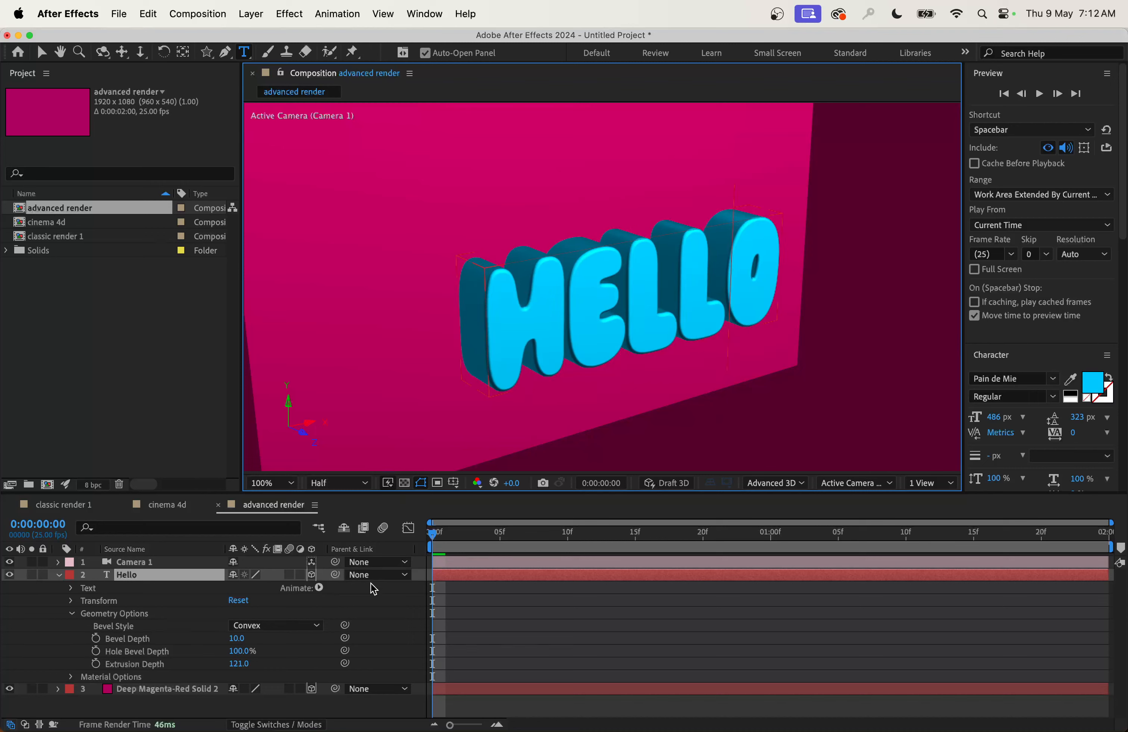
# Review the Hello layer's Material Options, including its shadow, ambient, diffuse, specular and metal settings.
pyautogui.click(72, 614)
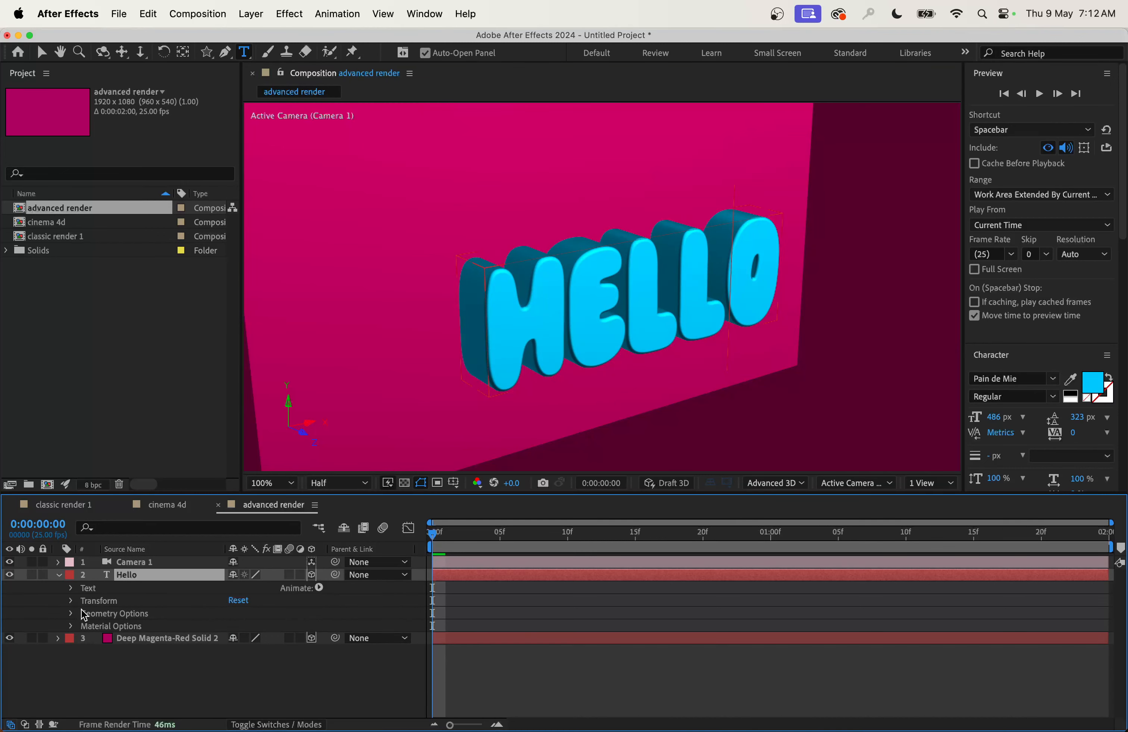
pyautogui.click(71, 626)
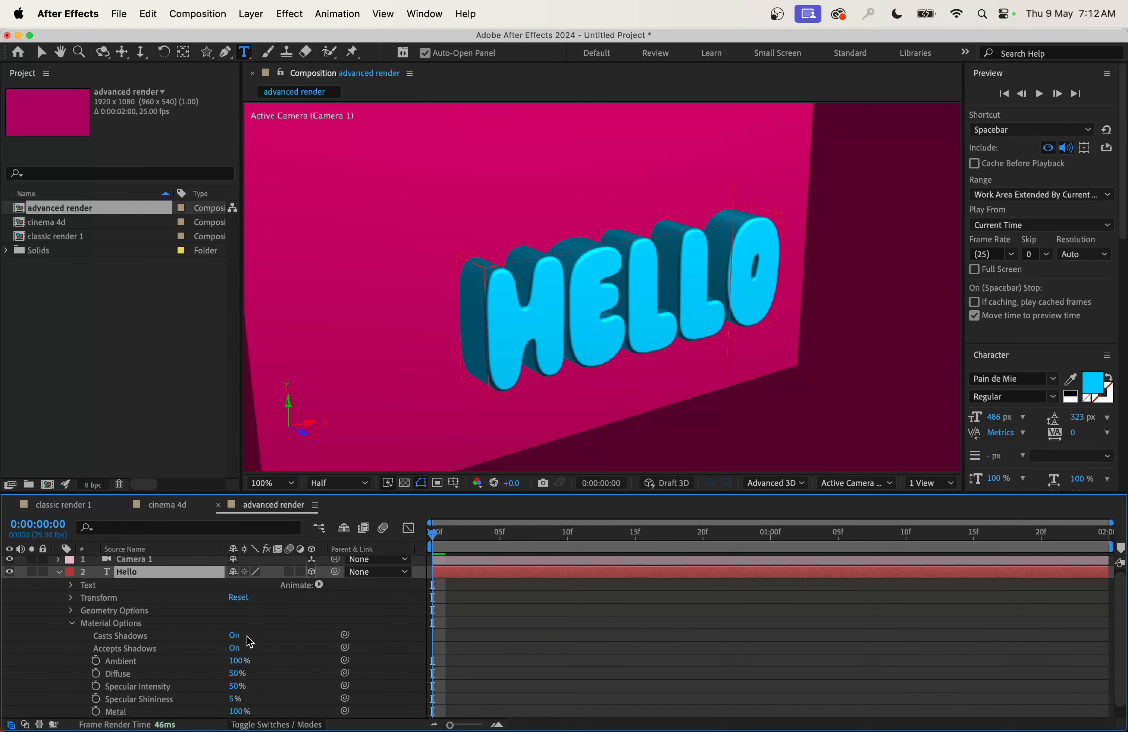
pyautogui.scroll(-1, 258, 651)
pyautogui.scroll(1, 261, 656)
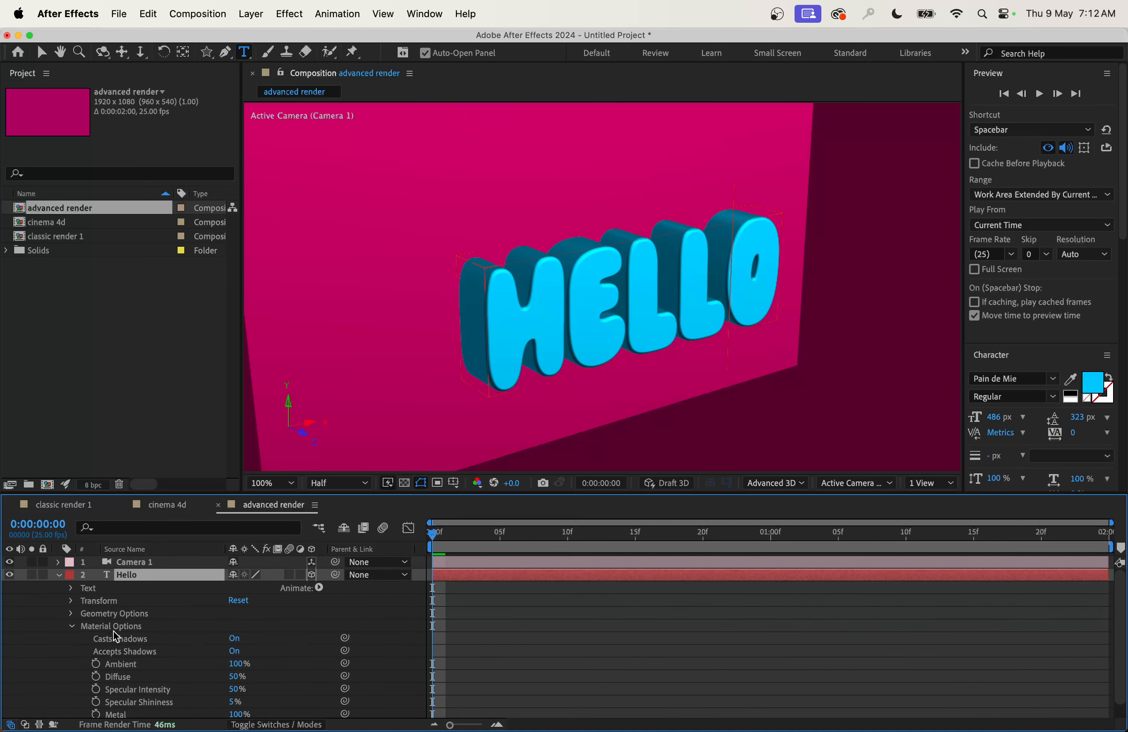
pyautogui.click(73, 627)
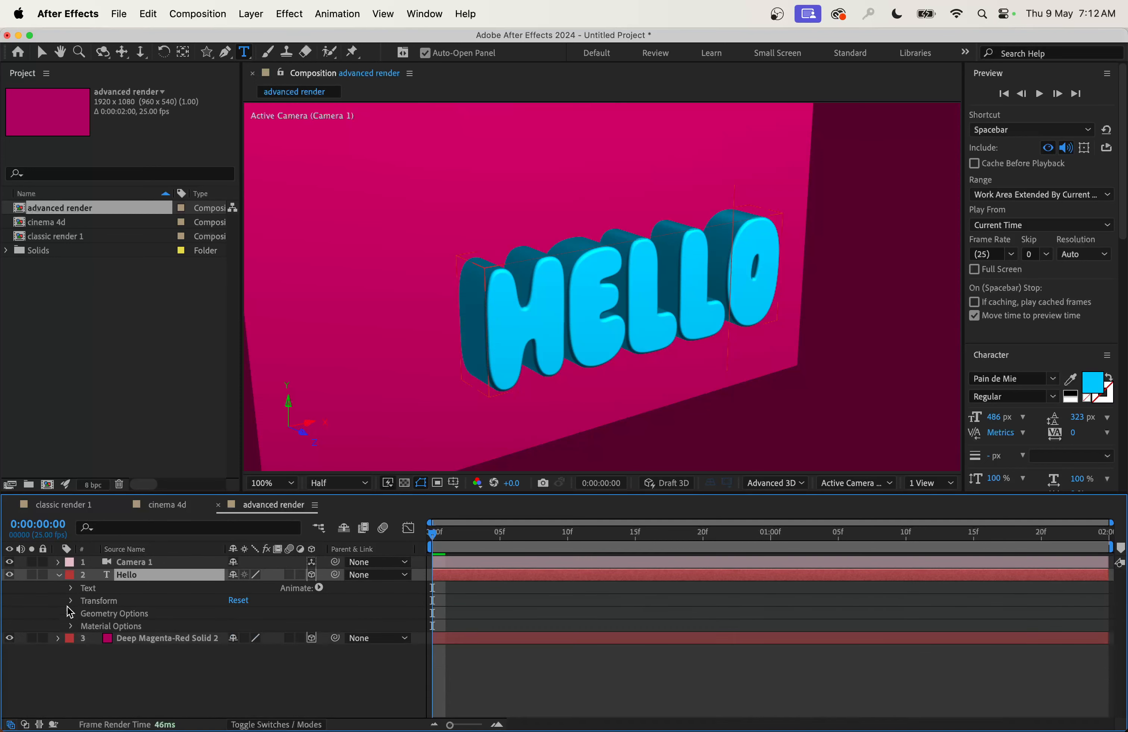
pyautogui.click(58, 575)
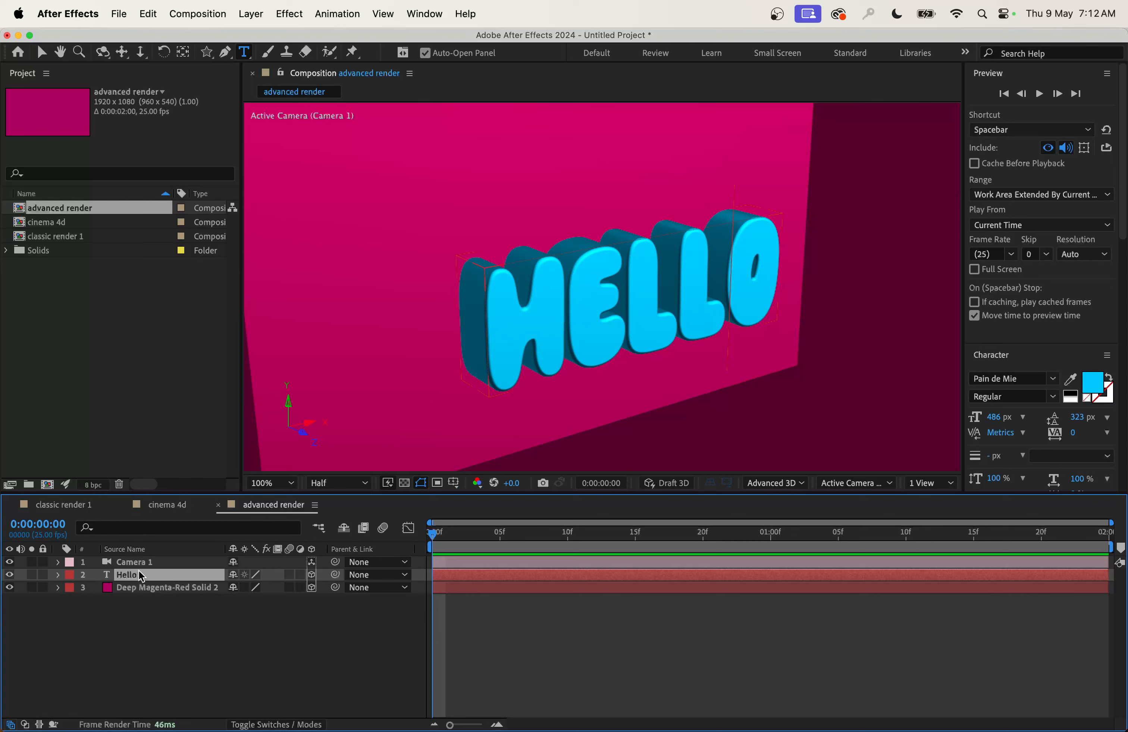
pyautogui.click(42, 52)
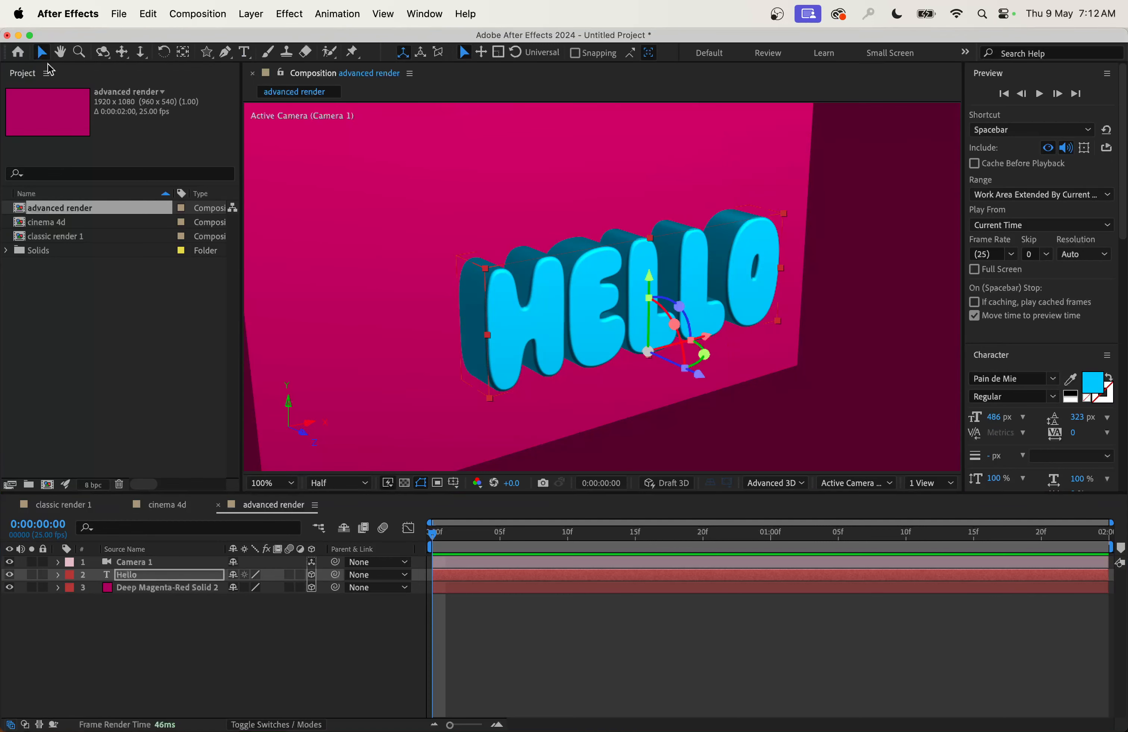
# Curve the magenta solid by setting its Curvature to 62% and its Segments to 41.
pyautogui.click(175, 587)
pyautogui.click(57, 589)
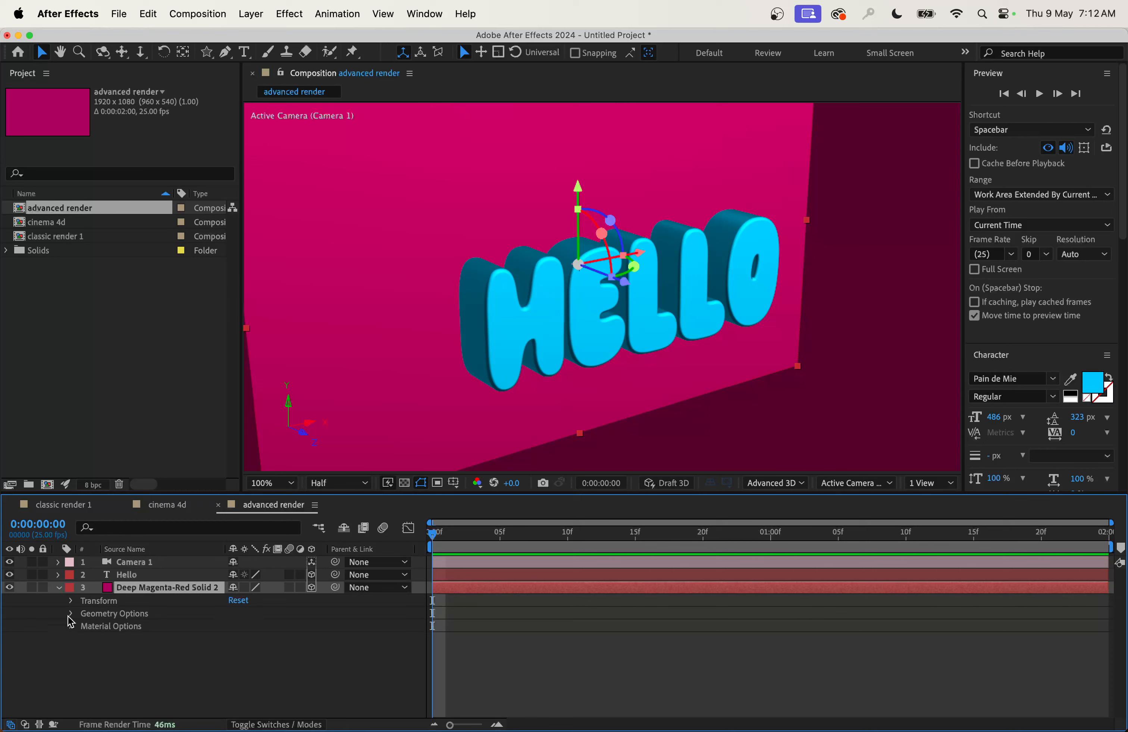
pyautogui.click(71, 626)
pyautogui.click(73, 624)
pyautogui.click(72, 613)
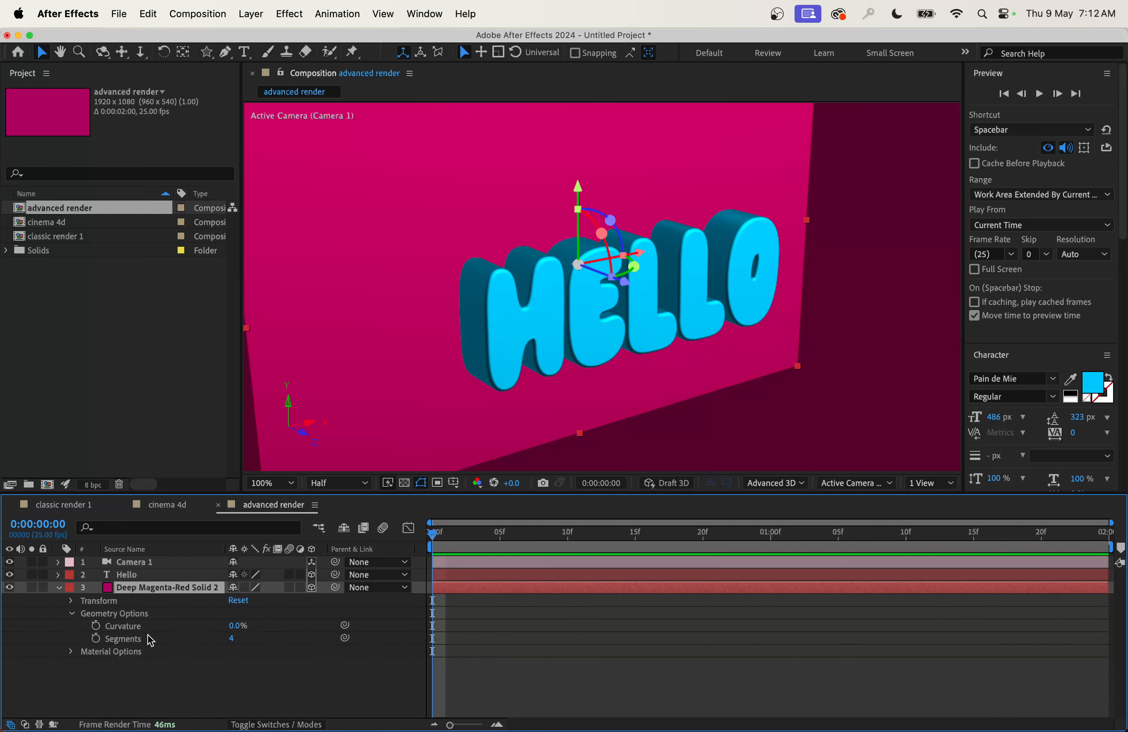
pyautogui.moveTo(236, 626); pyautogui.dragTo(262, 640)
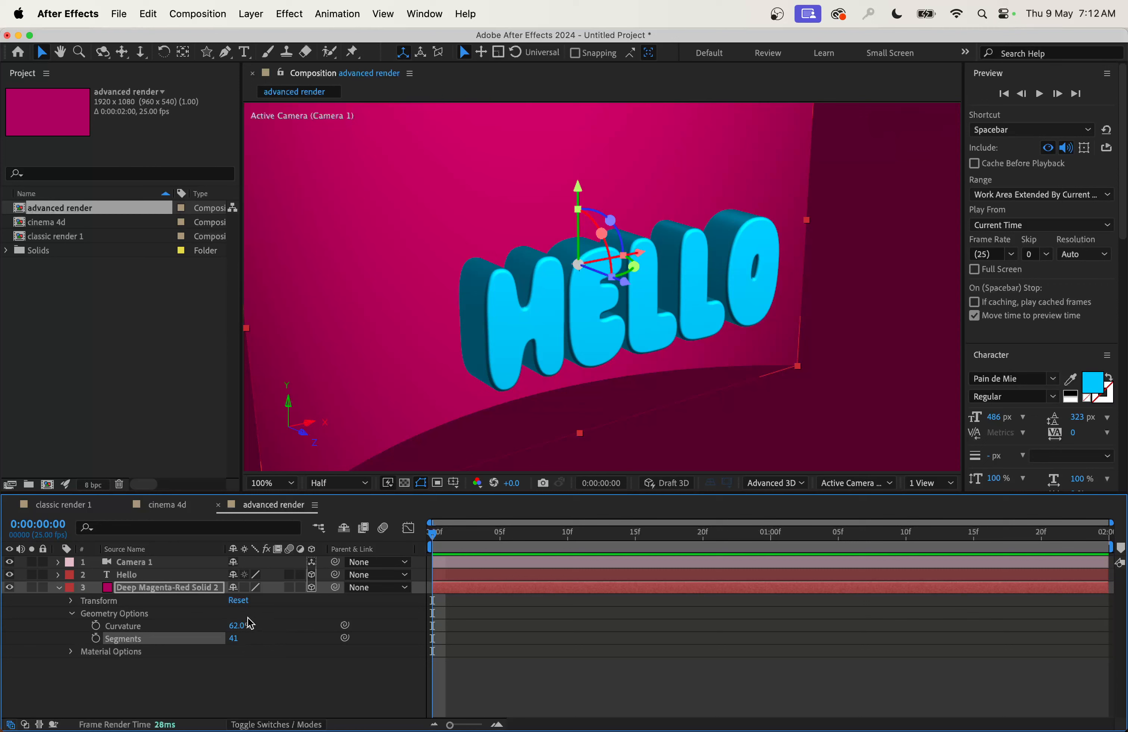
pyautogui.click(71, 614)
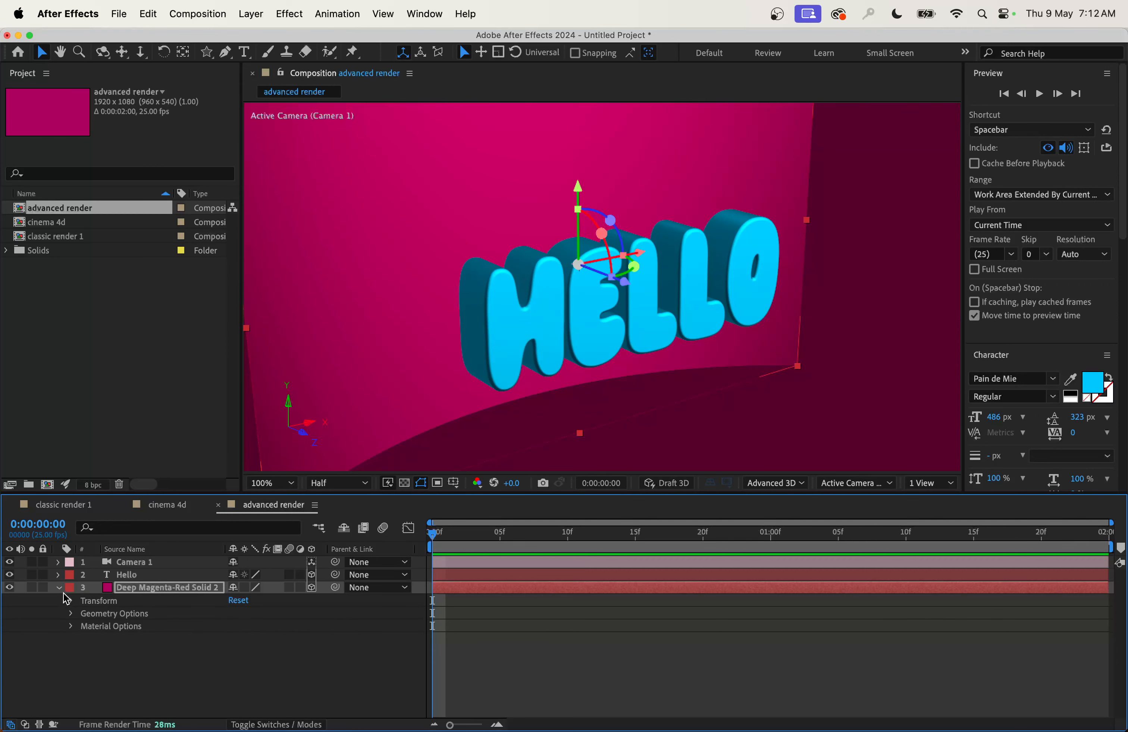
pyautogui.click(57, 588)
# Move the Hello text back along Z, closer to the curved magenta solid.
pyautogui.click(119, 576)
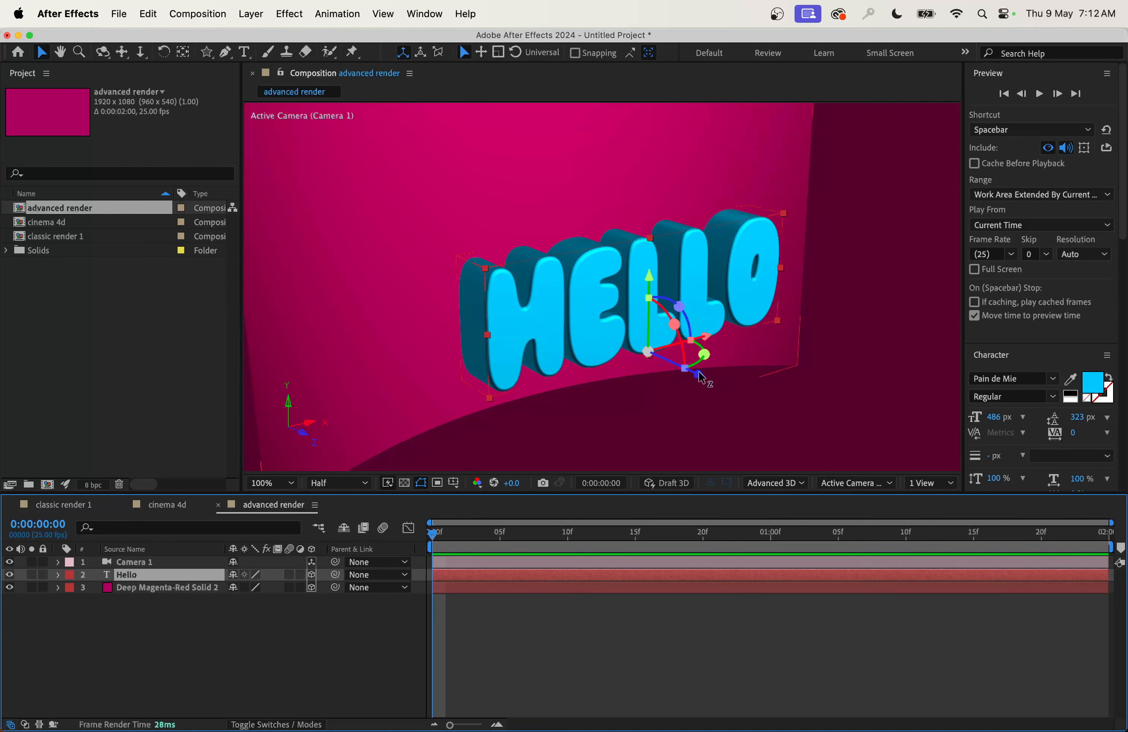
pyautogui.moveTo(701, 378); pyautogui.dragTo(679, 367)
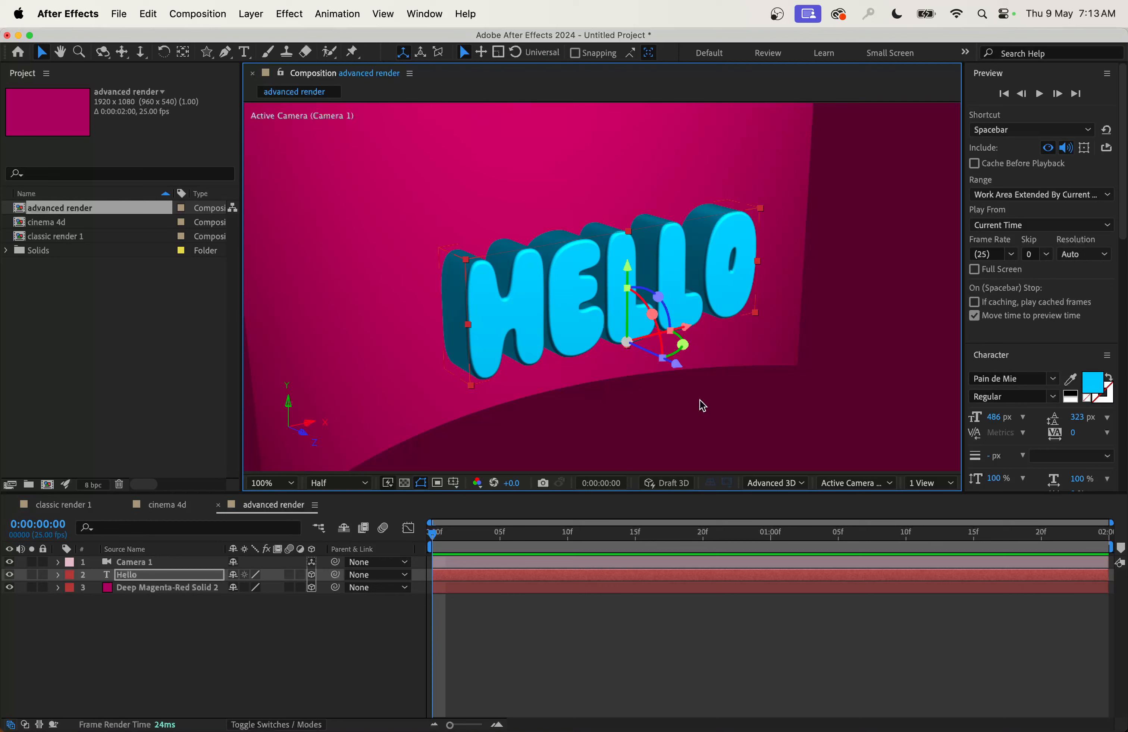
# Import the rocket_01 3D model folder into the project.
pyautogui.click(119, 14)
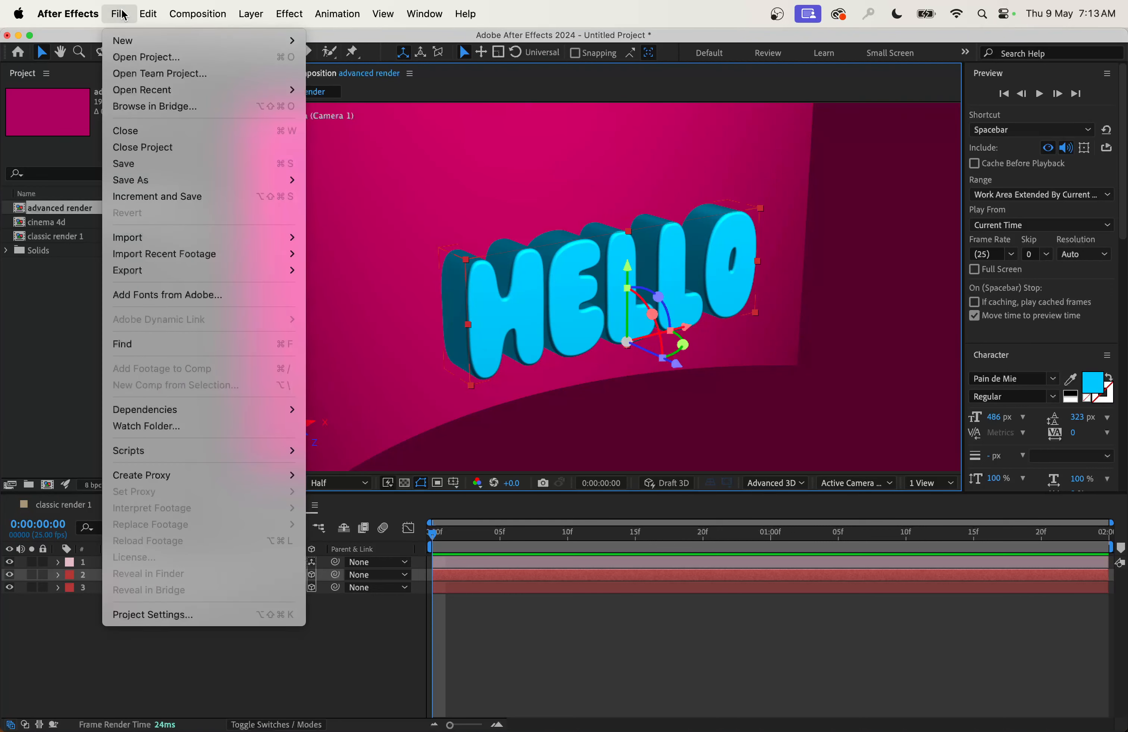
pyautogui.moveTo(161, 243)
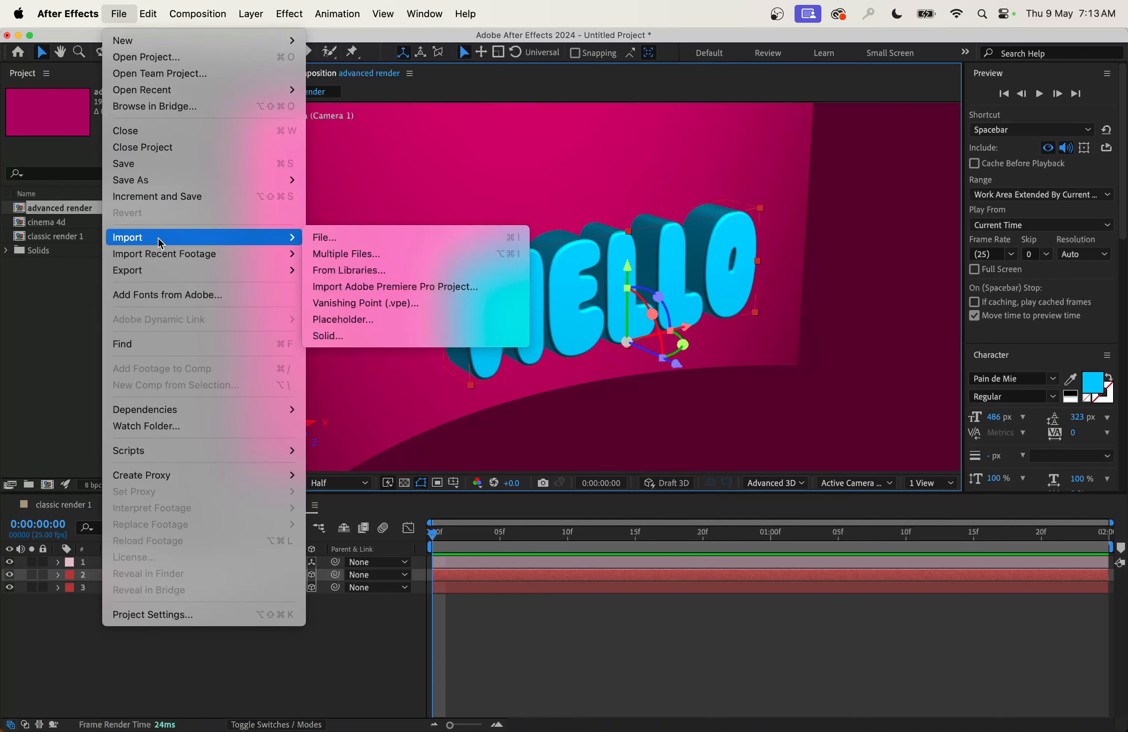
pyautogui.click(353, 241)
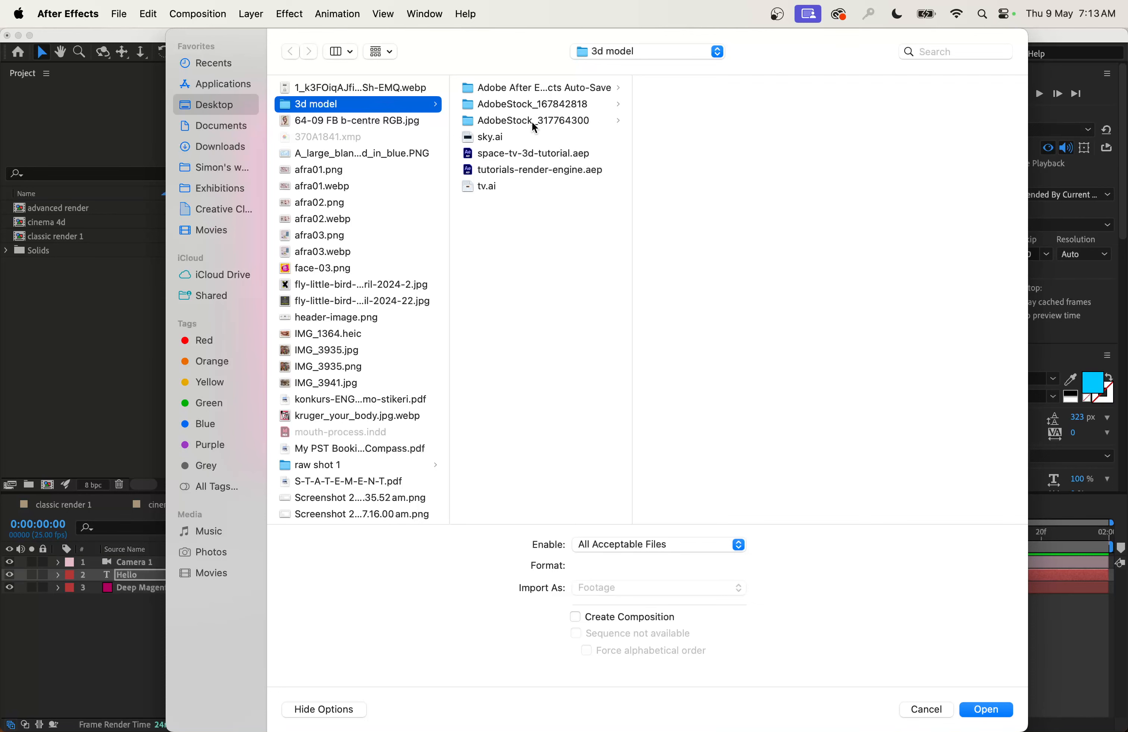
pyautogui.click(345, 56)
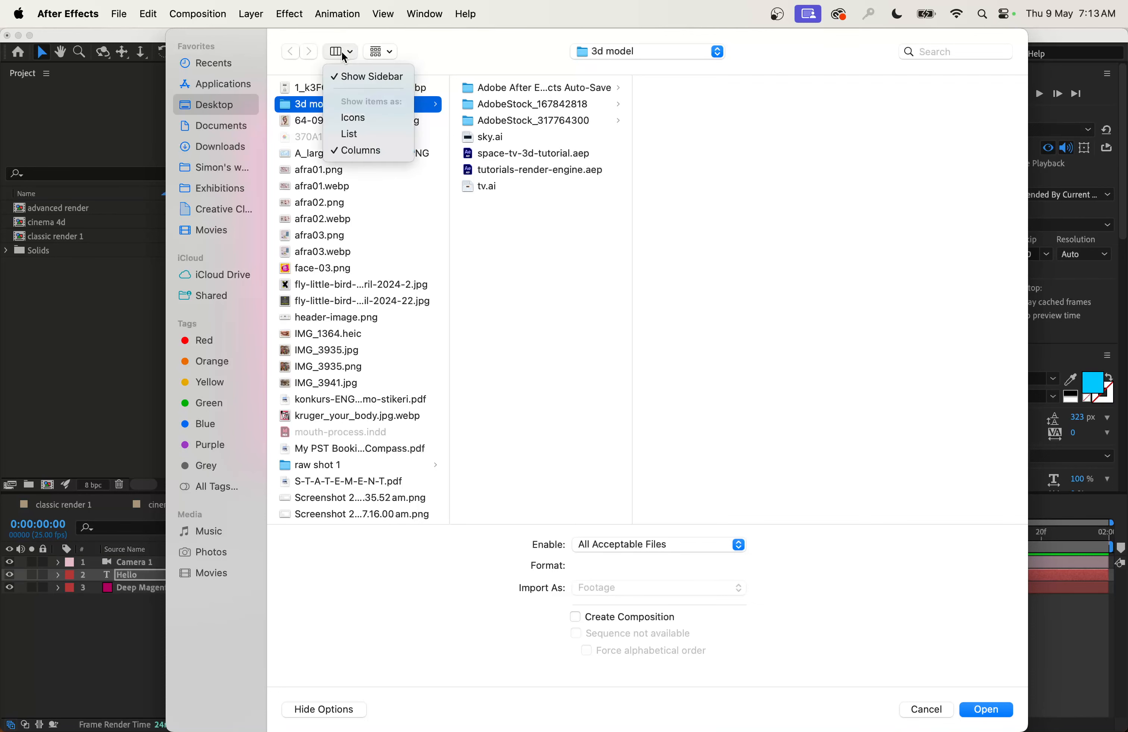
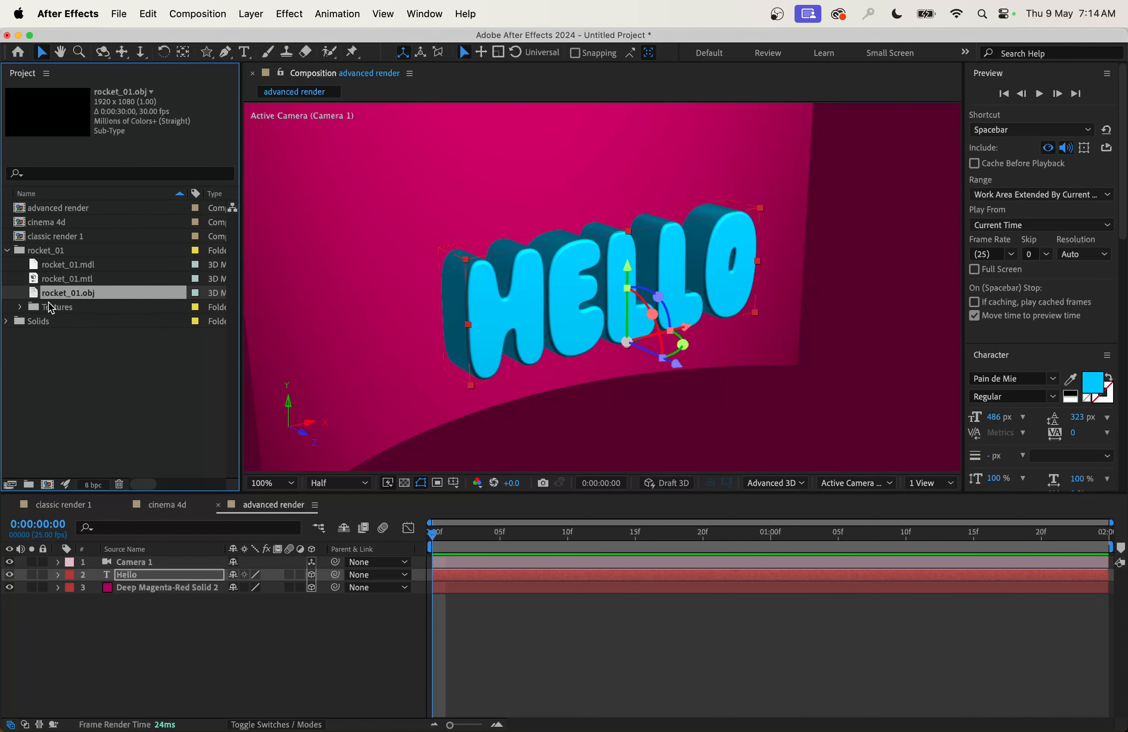
# Add the rocket_01.obj model from the rocket_01 folder to the advanced render composition.
pyautogui.click(7, 251)
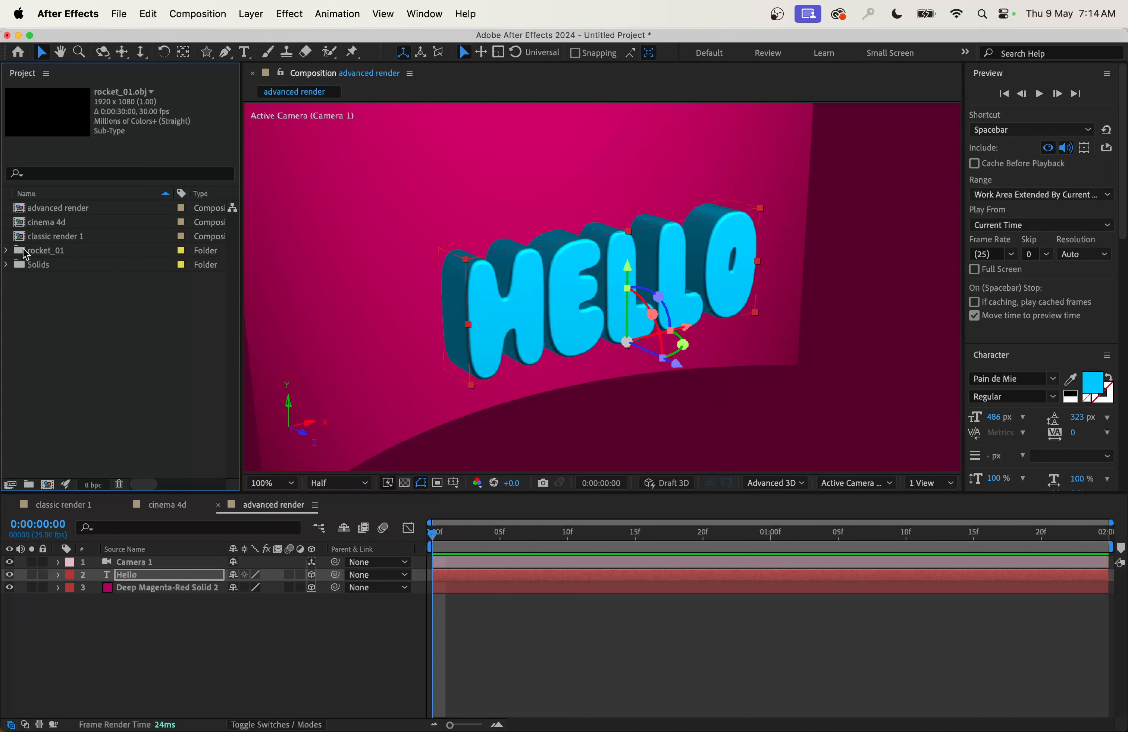
pyautogui.click(7, 251)
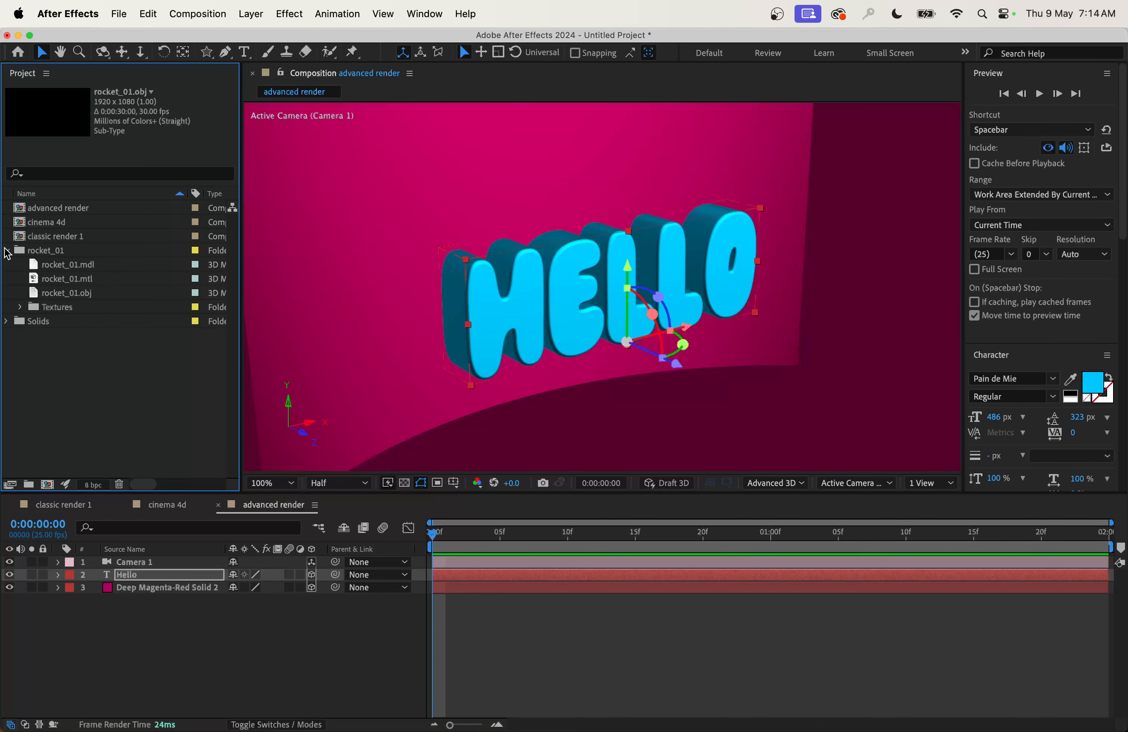
pyautogui.click(64, 292)
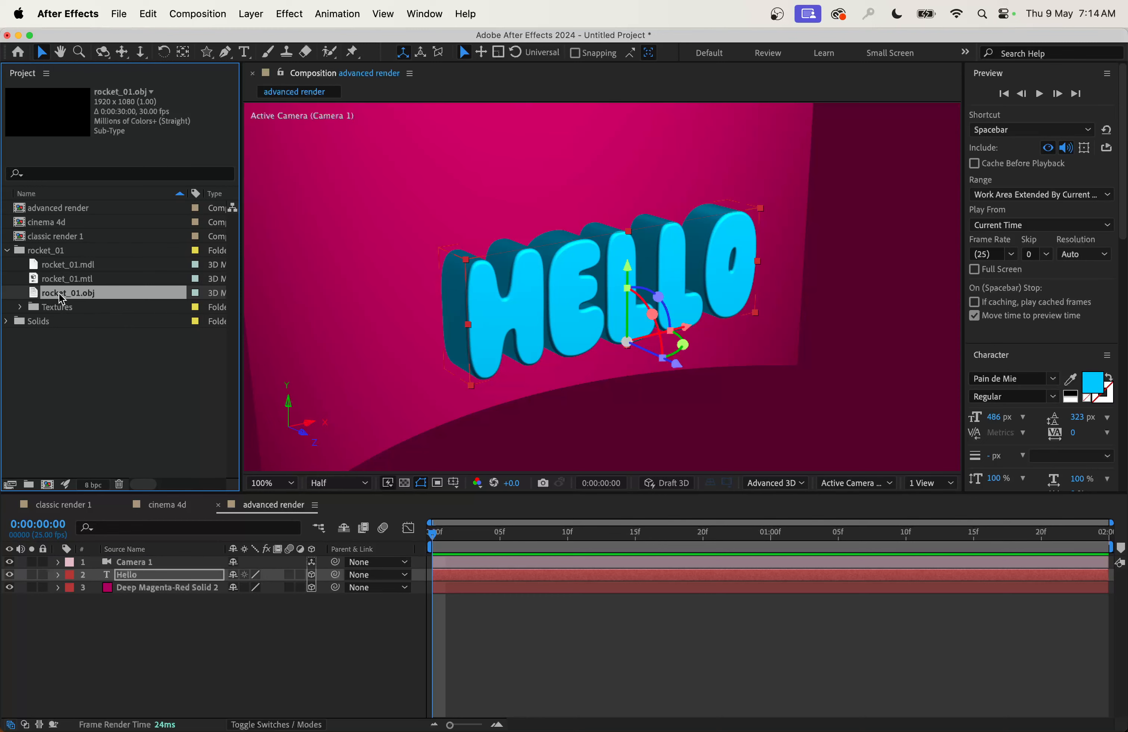
pyautogui.moveTo(53, 301); pyautogui.dragTo(693, 284)
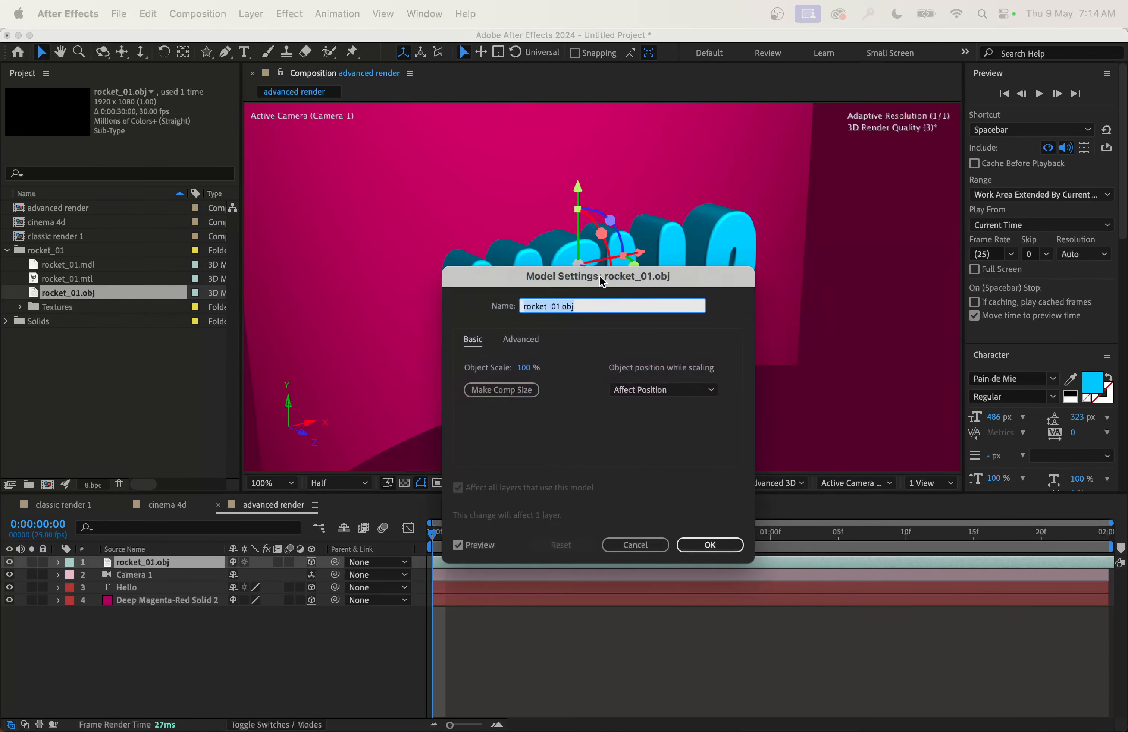
# Name the model "Rocket" and scale it to the composition size in its model settings.
pyautogui.moveTo(599, 276); pyautogui.dragTo(318, 221)
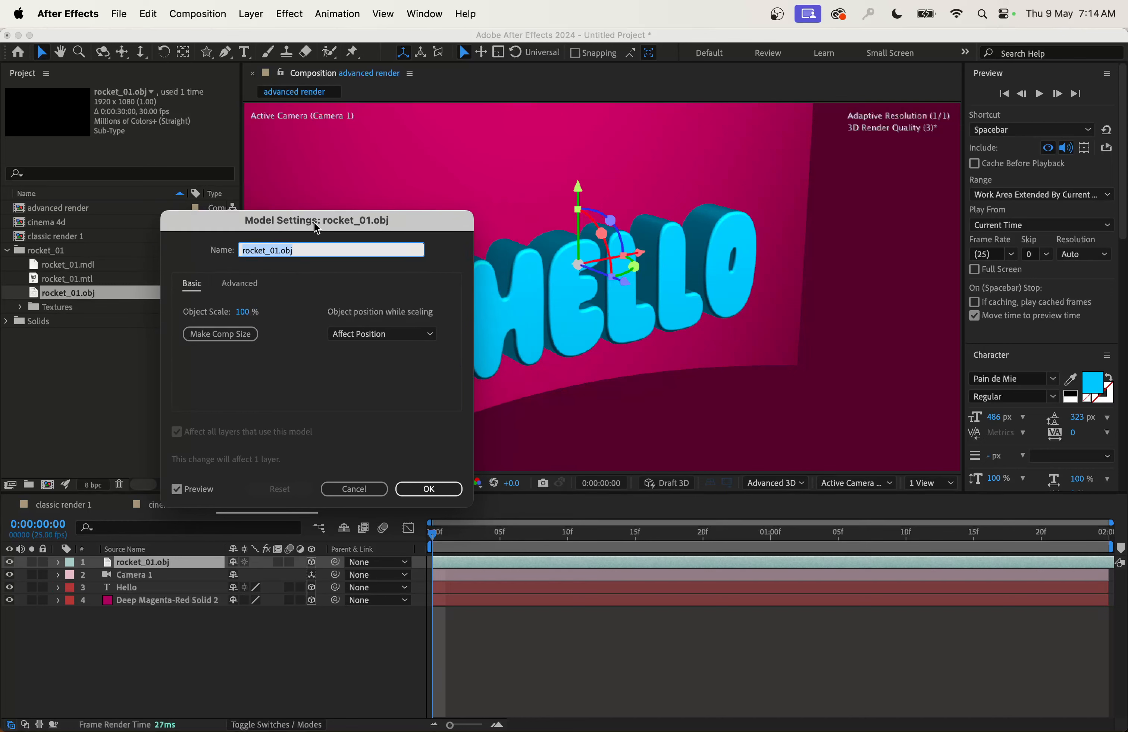
pyautogui.doubleClick(309, 257)
pyautogui.press('super+a')
pyautogui.write('Ro')
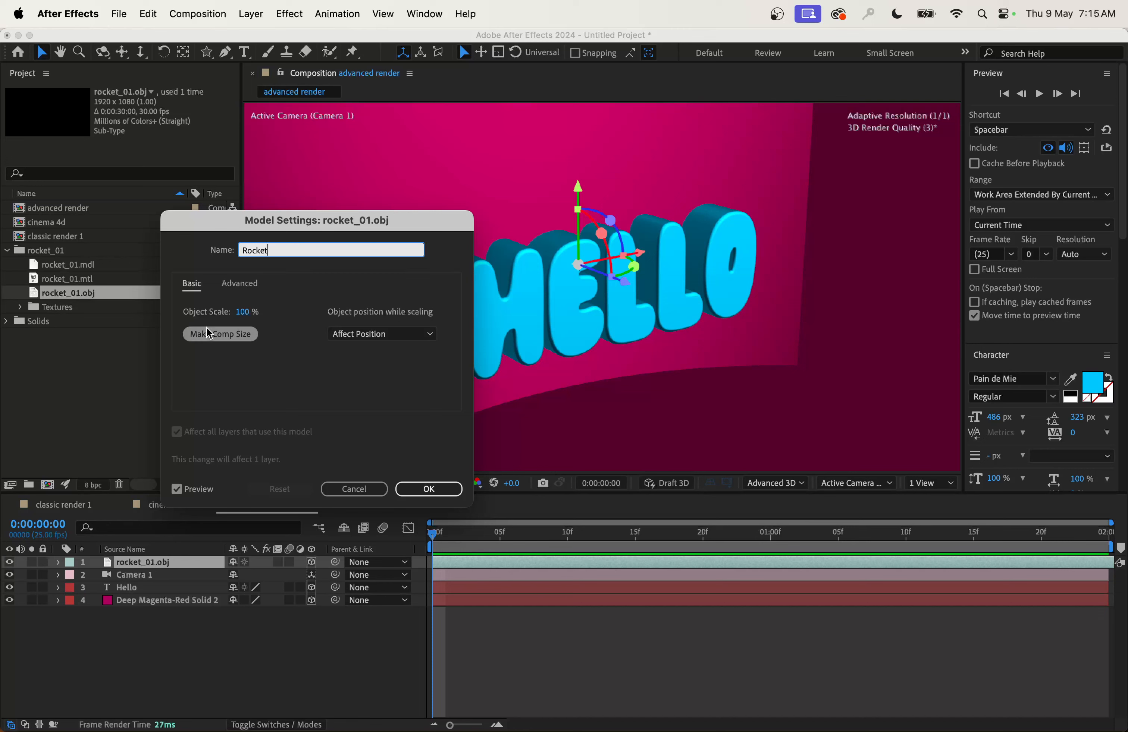
pyautogui.click(227, 334)
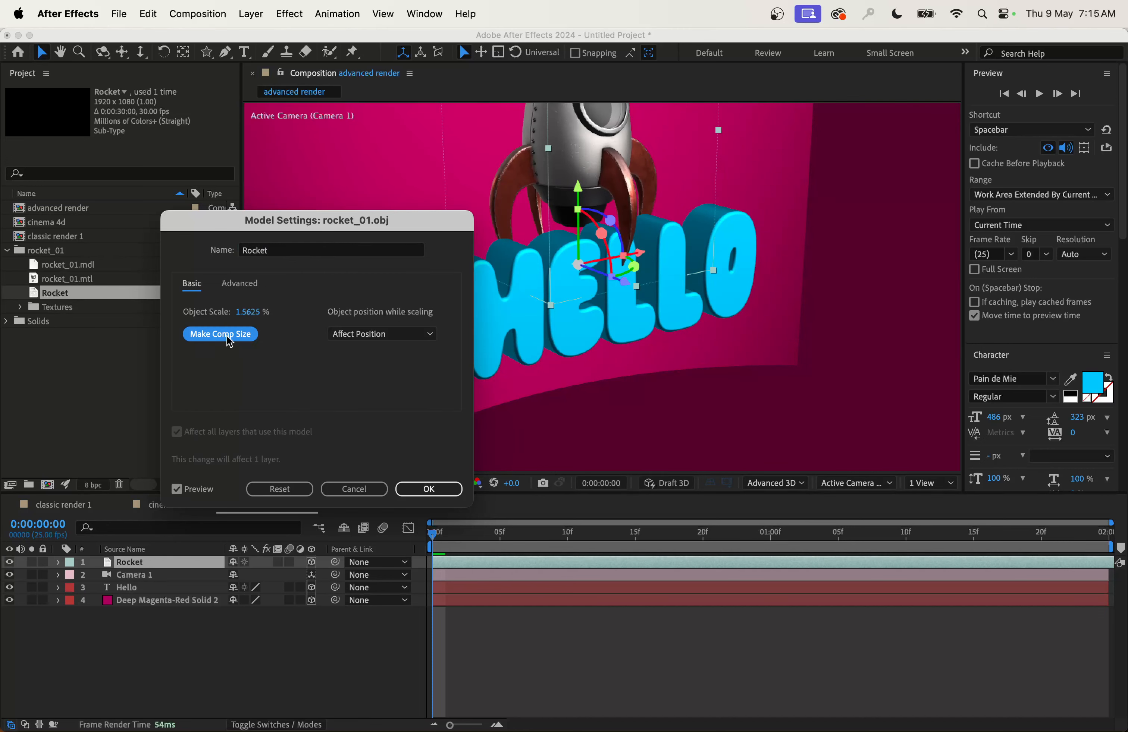
pyautogui.click(447, 488)
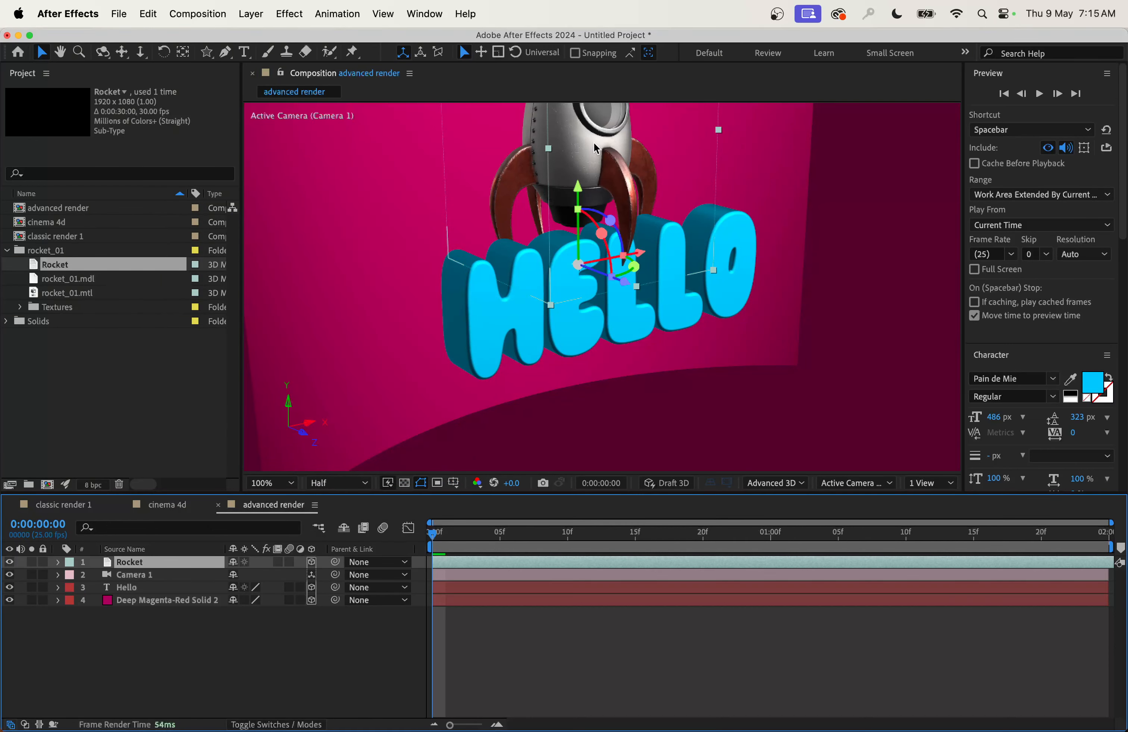
# Tilt the rocket sideways and move it down, forward and along X so it stands right of the Hello text.
pyautogui.moveTo(578, 186); pyautogui.dragTo(577, 303)
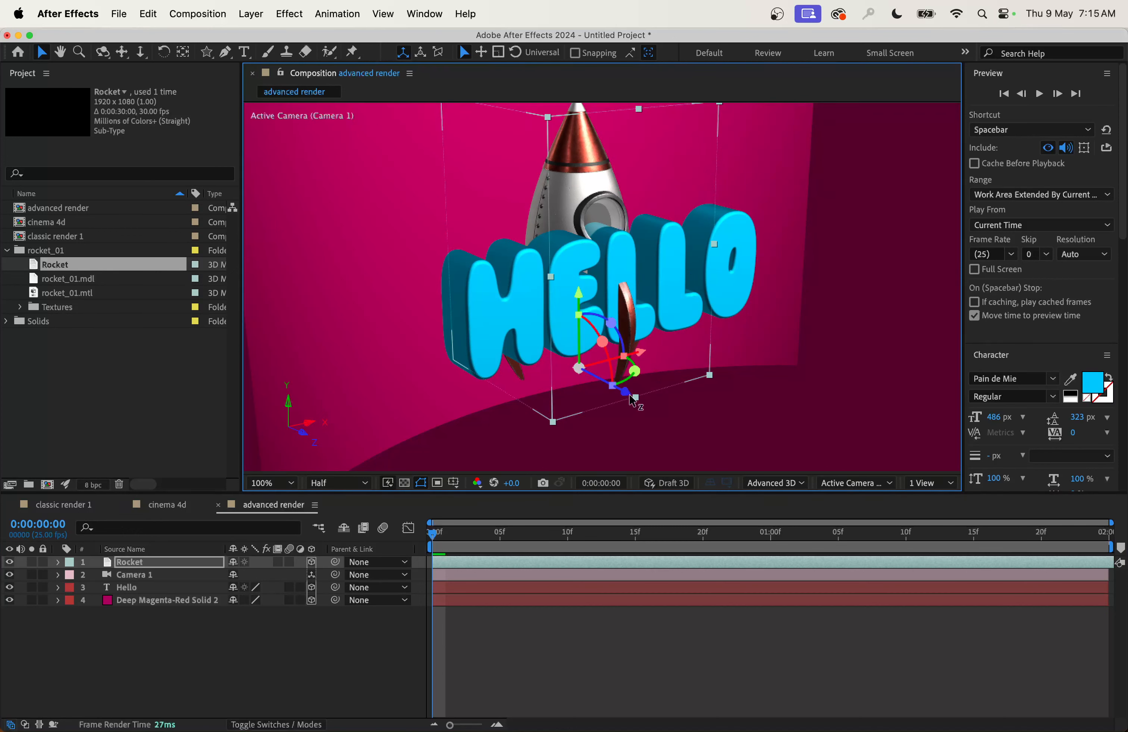
pyautogui.moveTo(632, 400); pyautogui.dragTo(759, 446)
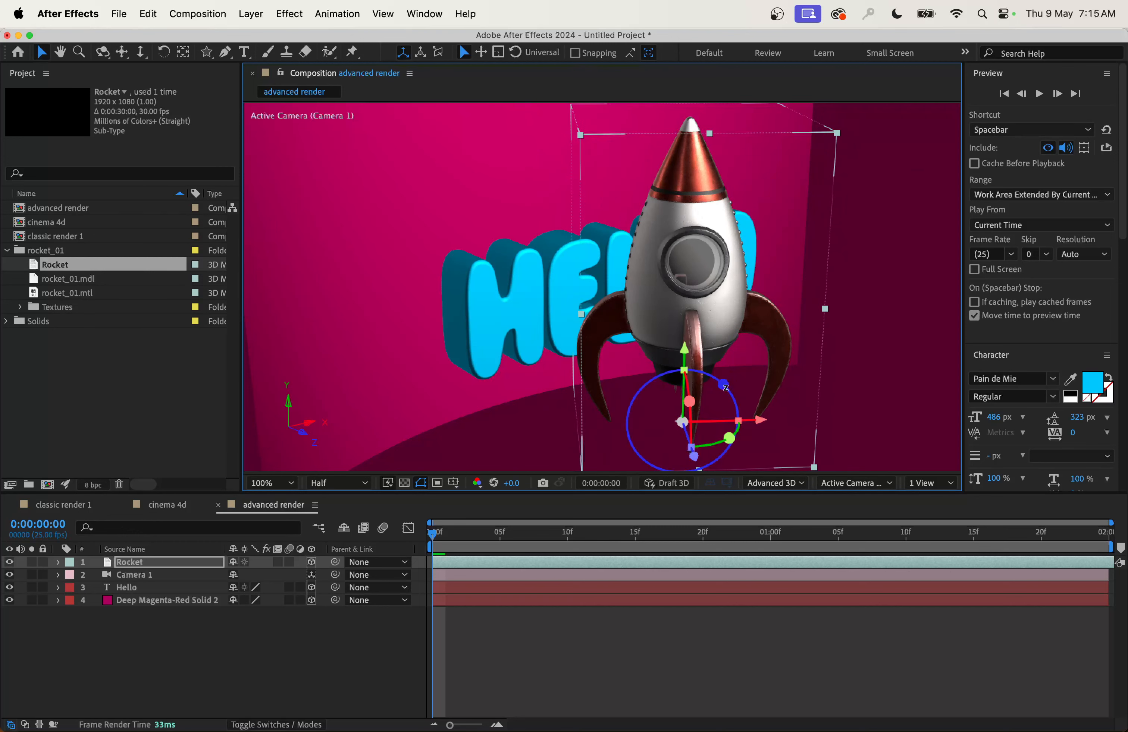
pyautogui.moveTo(724, 386); pyautogui.dragTo(697, 447)
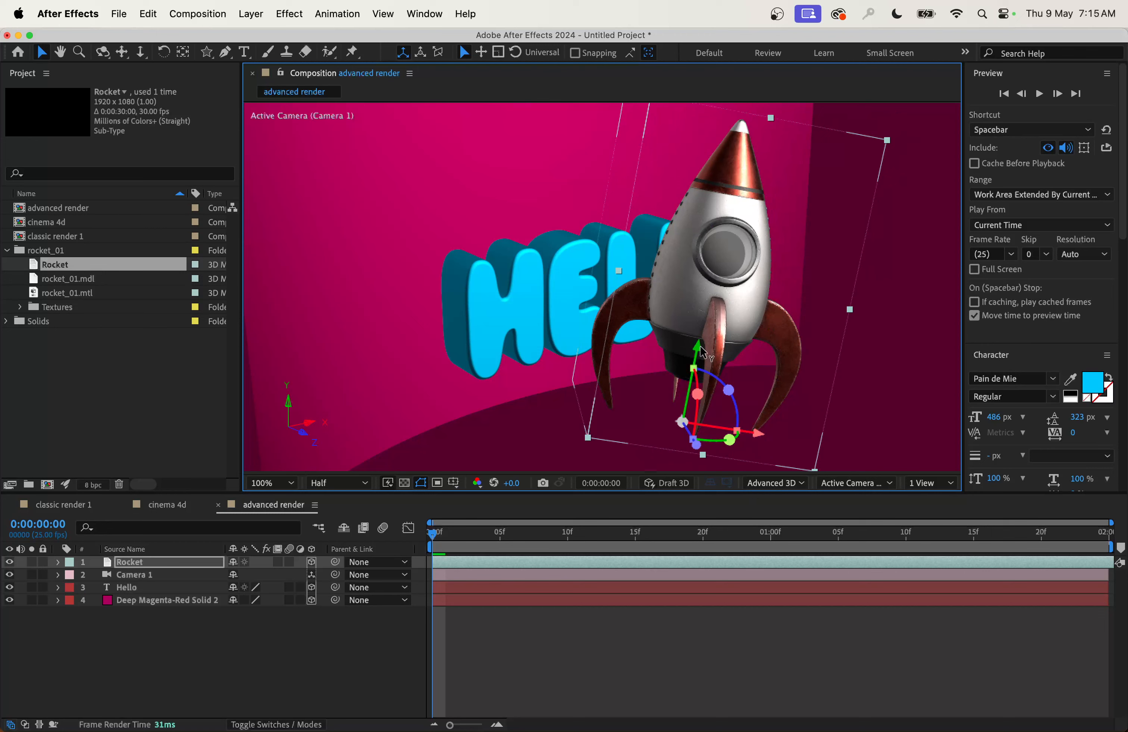
pyautogui.moveTo(701, 352); pyautogui.dragTo(702, 335)
pyautogui.moveTo(761, 420); pyautogui.dragTo(853, 399)
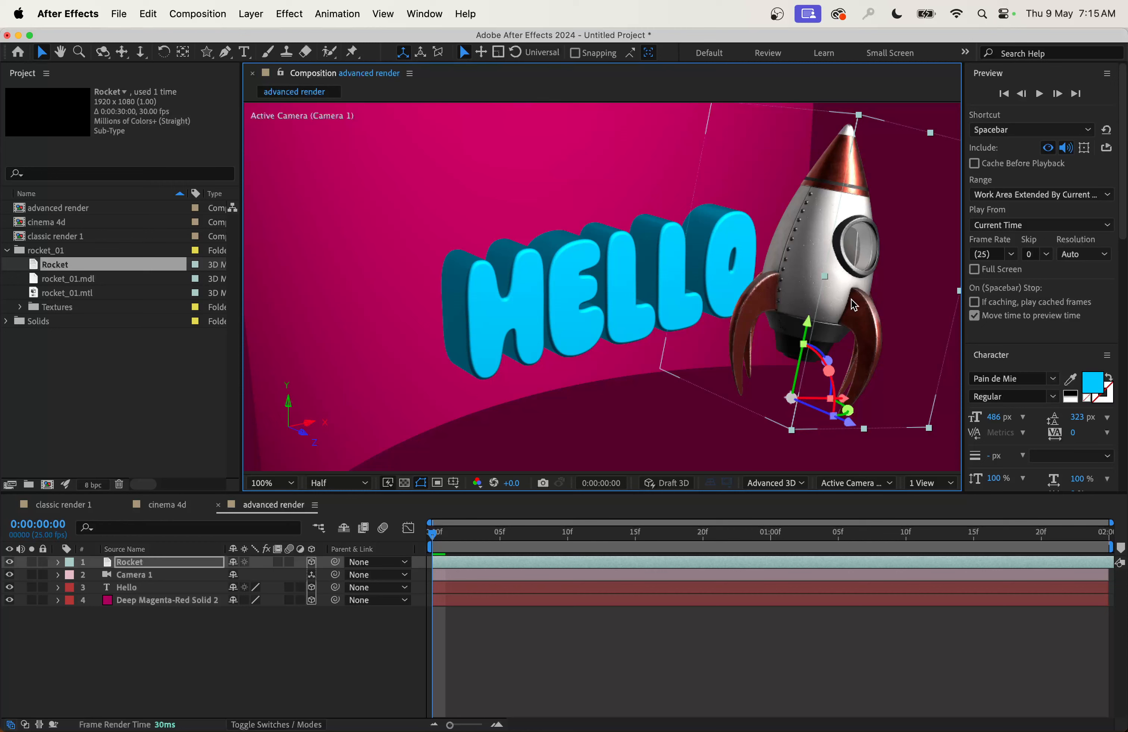
# Try to import robot_toy.mtl from the AdobeStock_317764300 folder inside the 3d model folder.
pyautogui.click(118, 14)
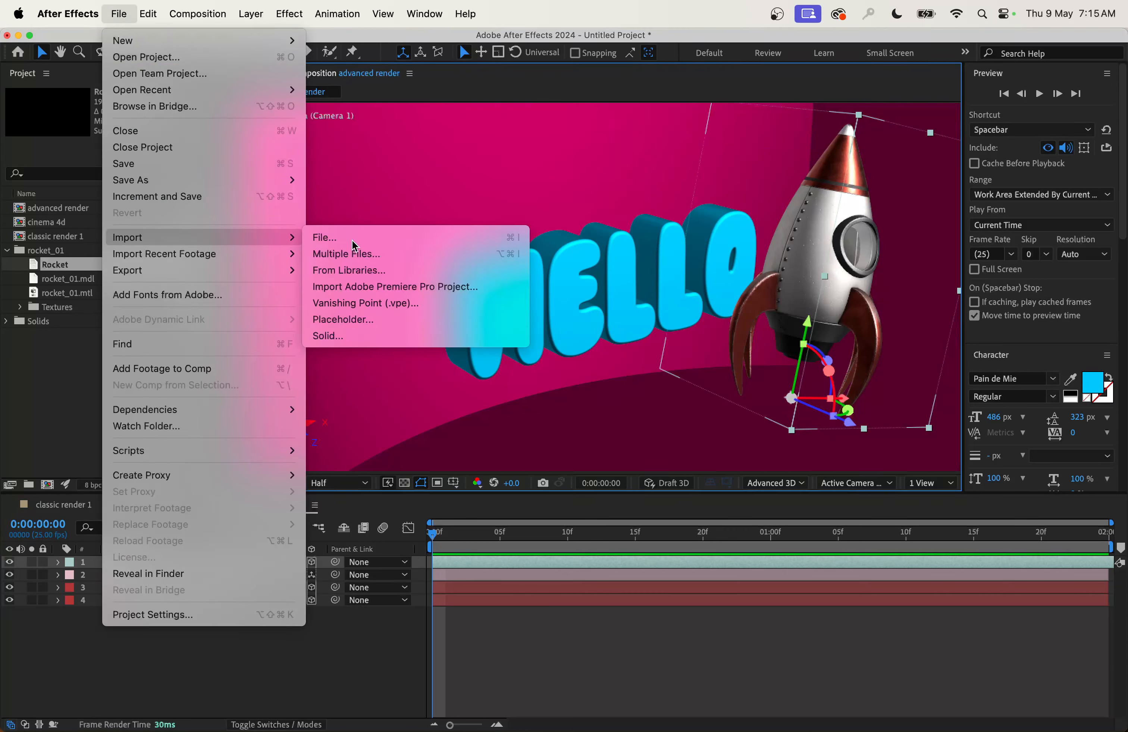
pyautogui.click(352, 240)
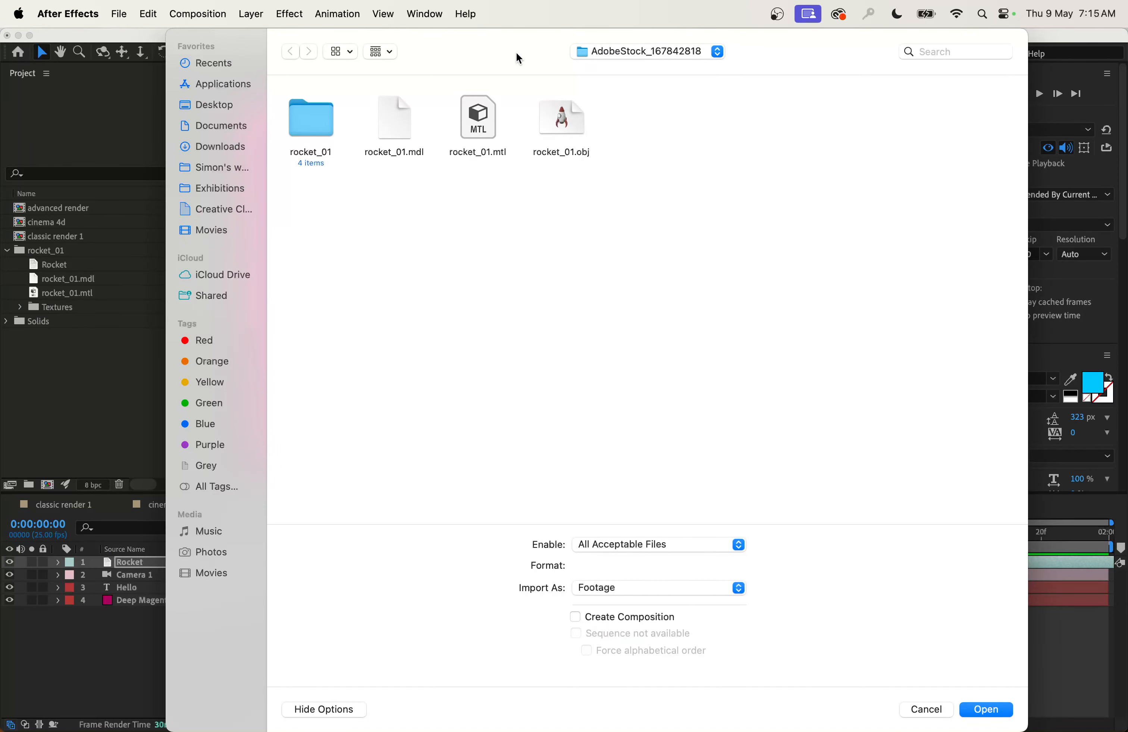
pyautogui.click(644, 51)
pyautogui.click(614, 68)
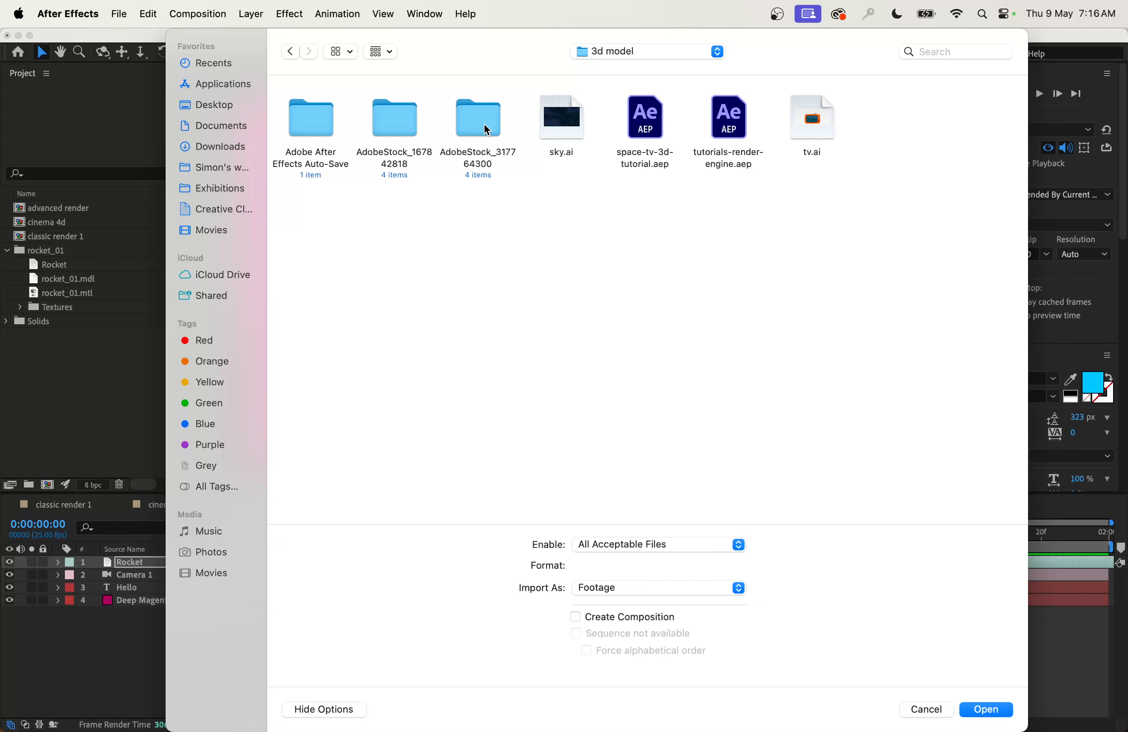
pyautogui.doubleClick(487, 129)
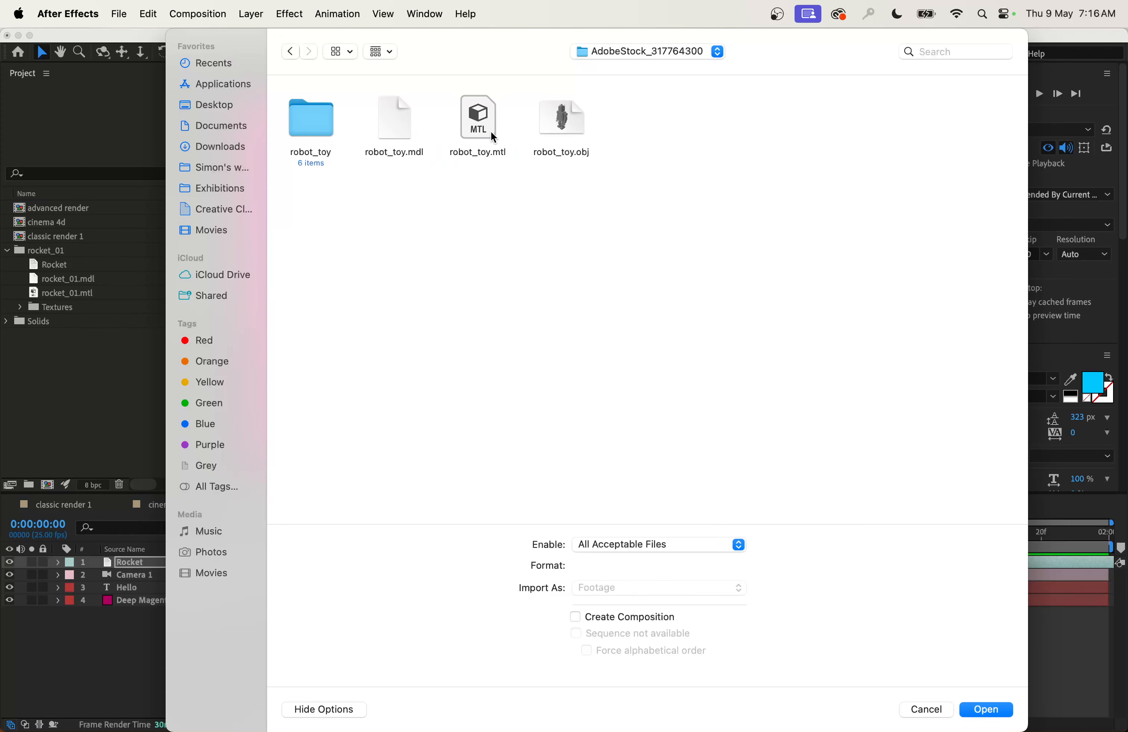
pyautogui.click(493, 137)
pyautogui.click(991, 710)
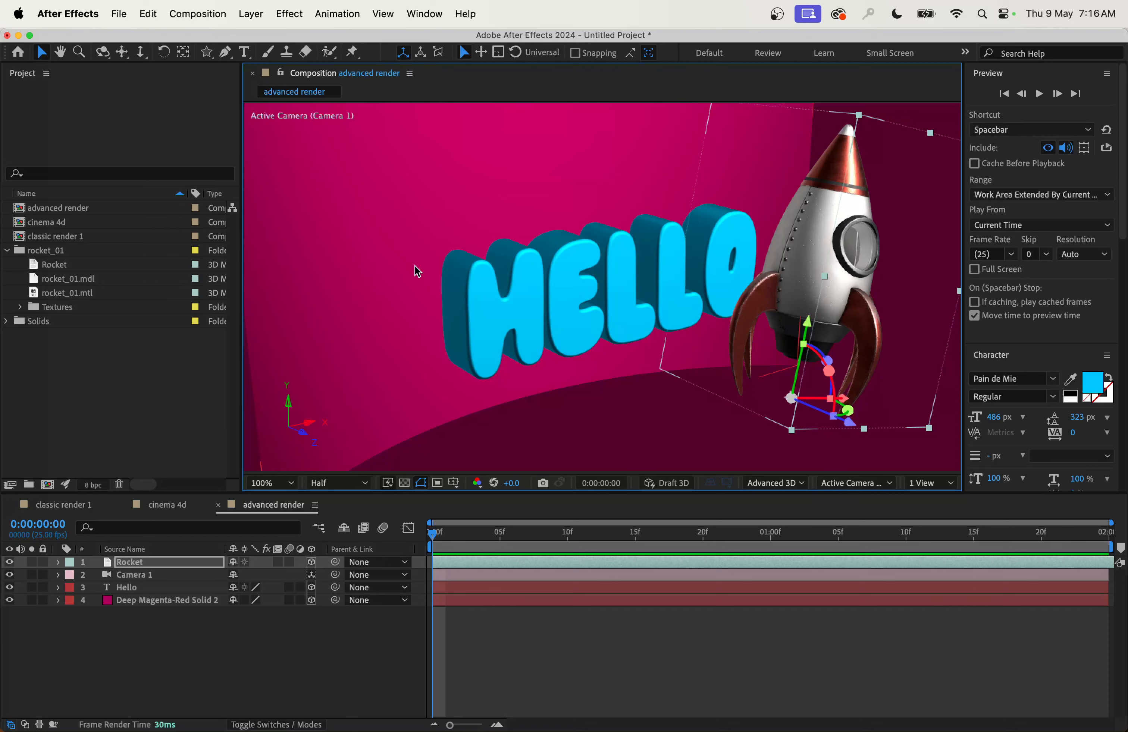
# Import the robot_toy.obj 3D model from the AdobeStock_317764300 folder into the project.
pyautogui.click(119, 13)
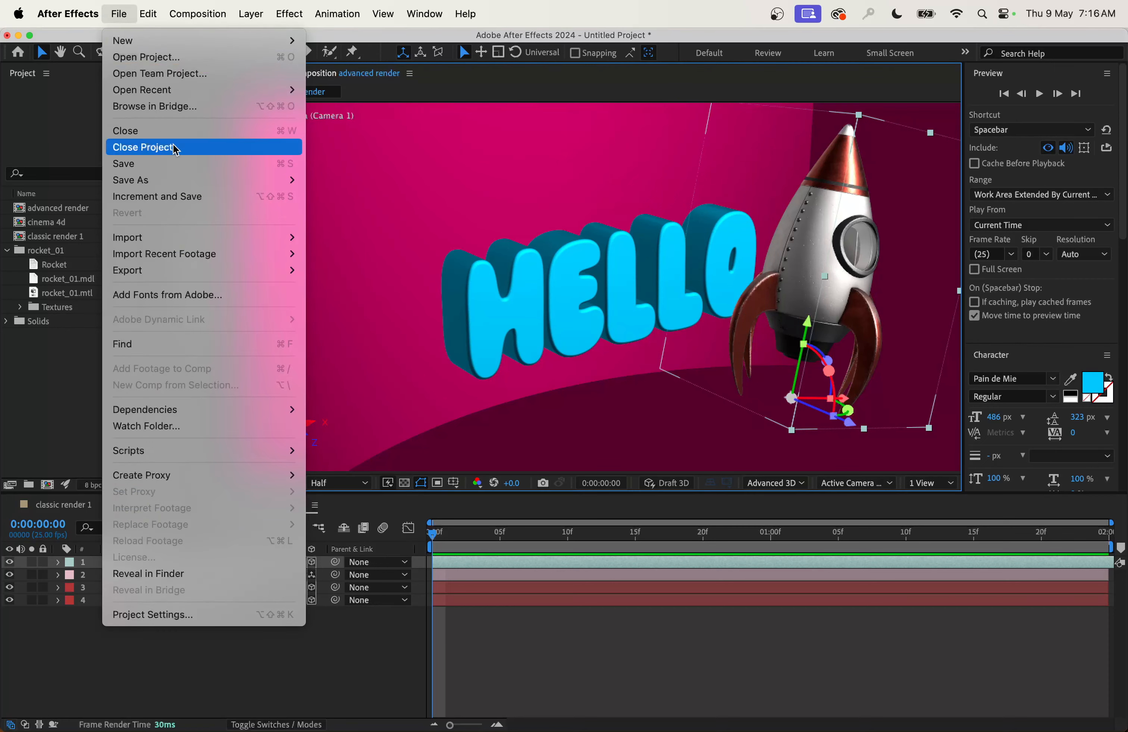
pyautogui.moveTo(209, 238)
pyautogui.click(353, 238)
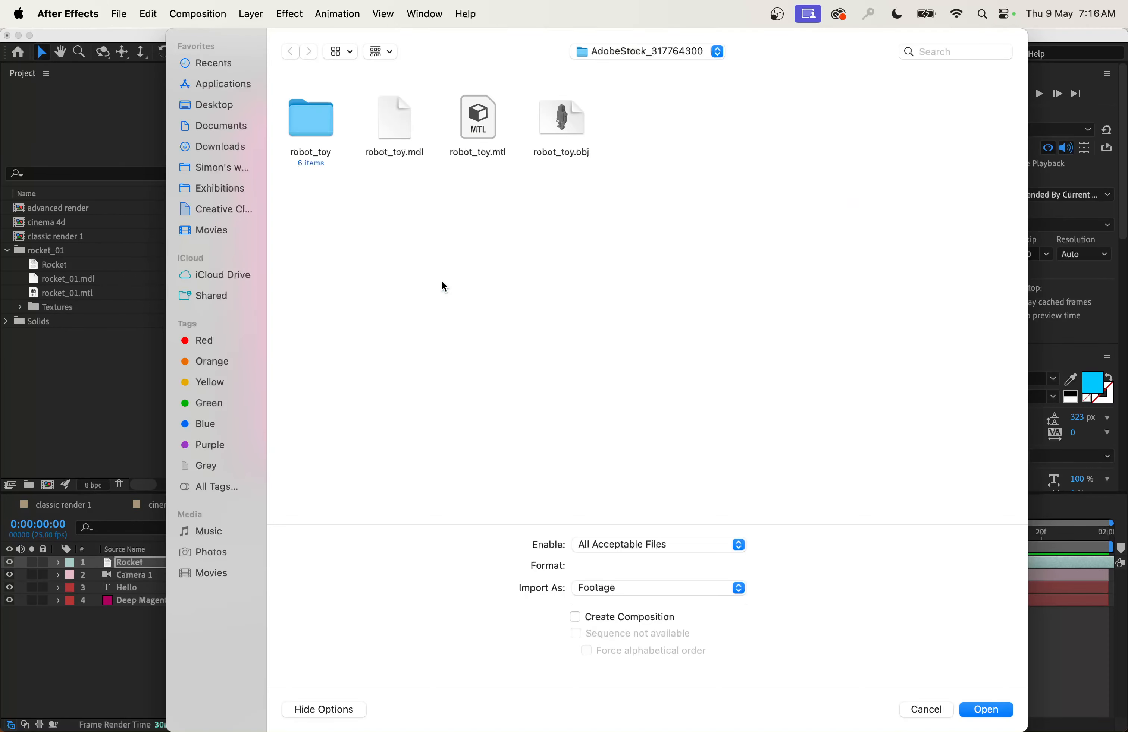
pyautogui.click(581, 133)
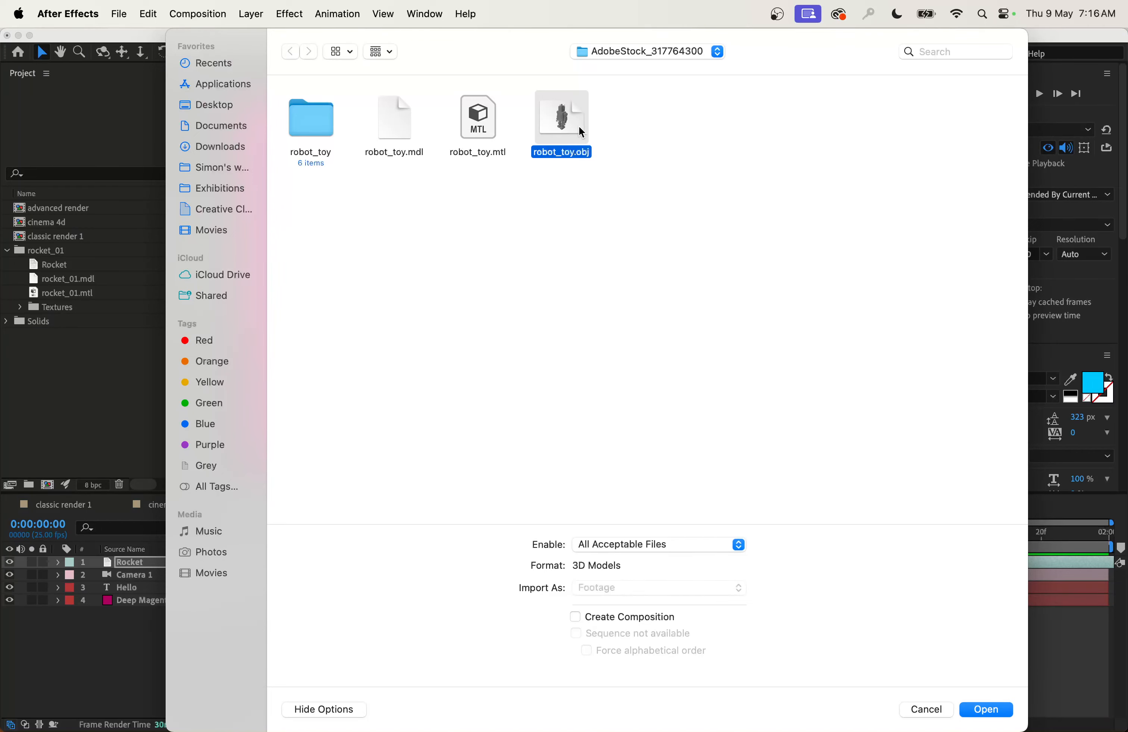
pyautogui.click(1001, 711)
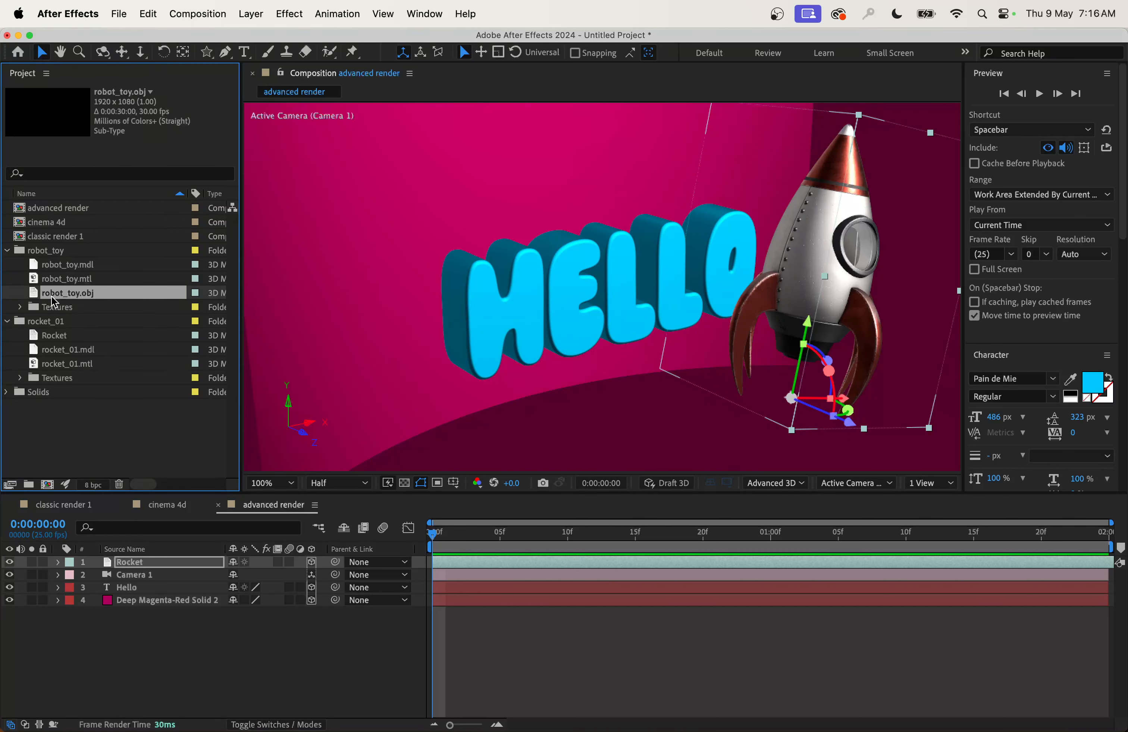
# Add robot_toy.obj to the advanced render composition, naming the model "Robot" and scaling it to the composition size.
pyautogui.moveTo(56, 298); pyautogui.dragTo(398, 308)
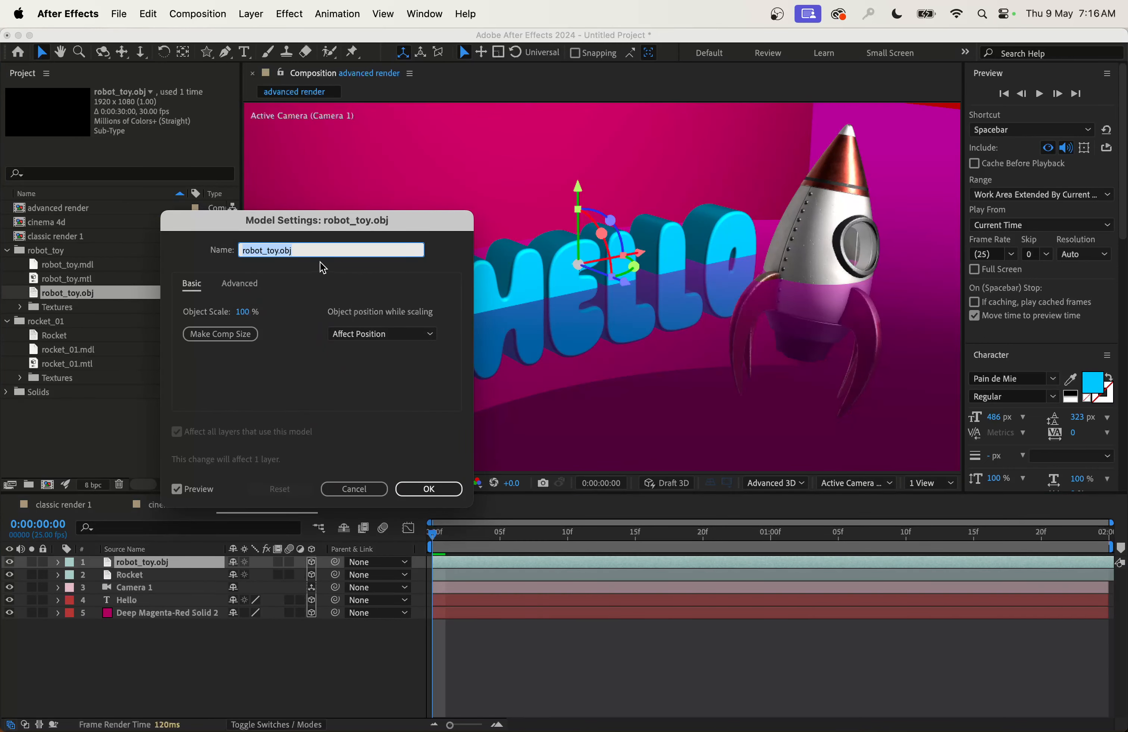
pyautogui.write('Robot')
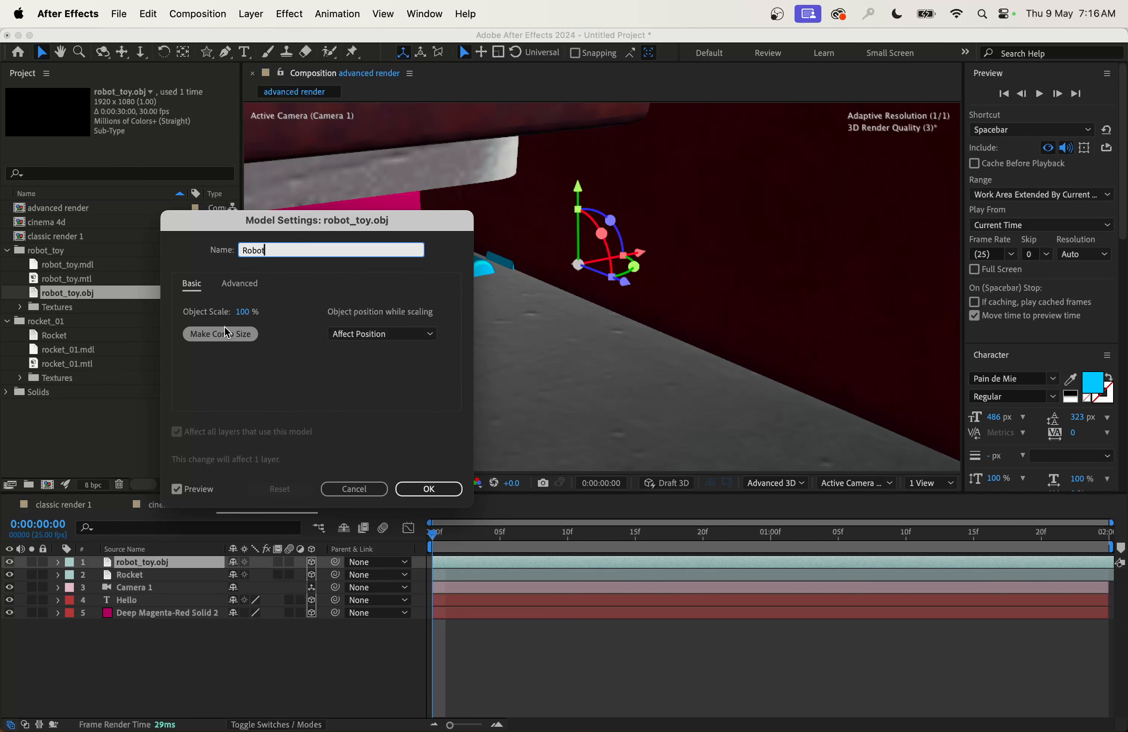
pyautogui.click(227, 336)
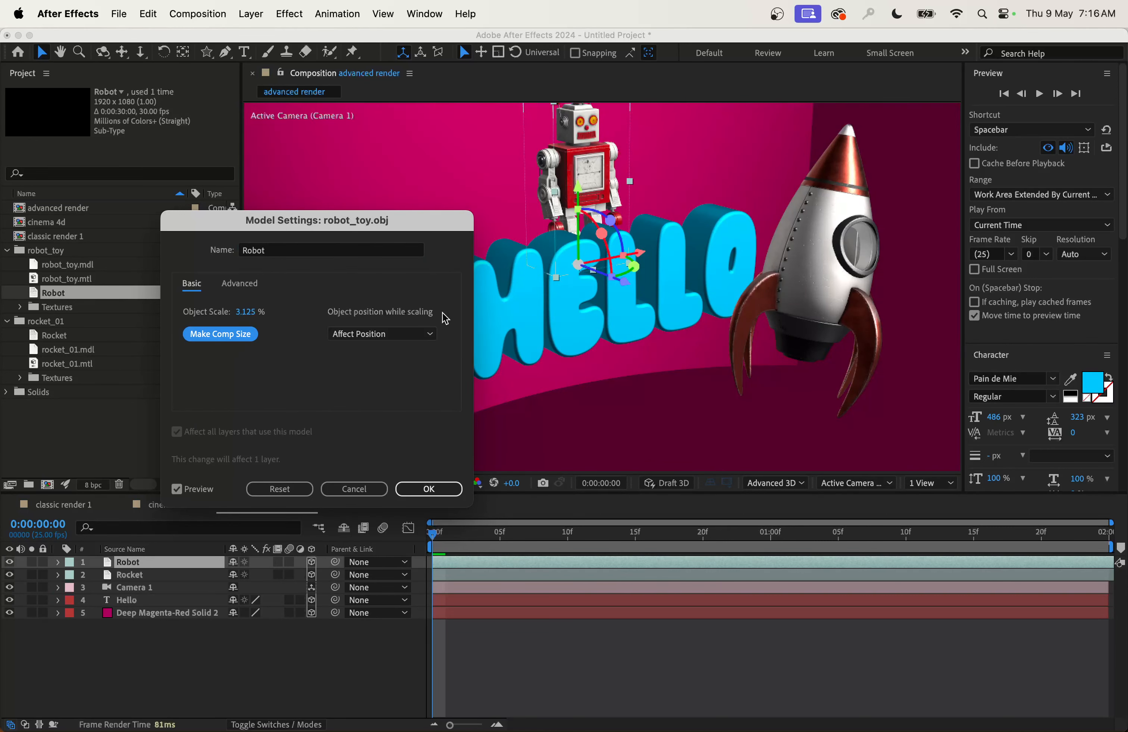
pyautogui.click(450, 488)
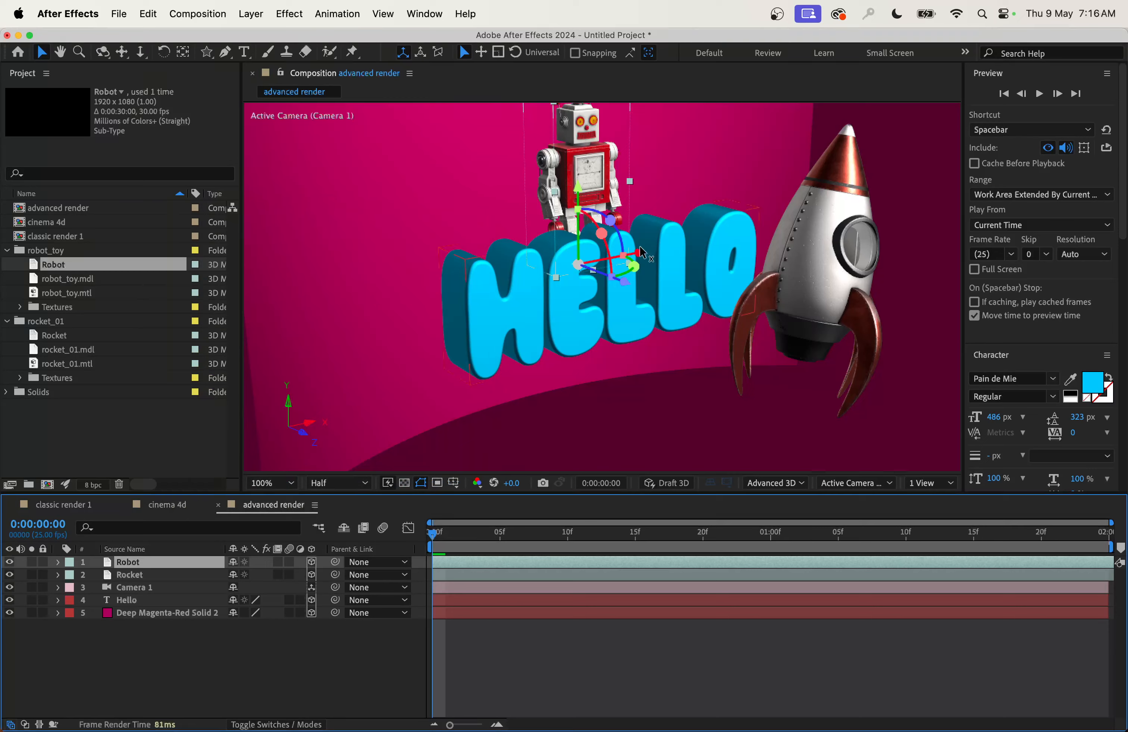
# Move the robot to the left of the Hello text and scale it to 122%.
pyautogui.moveTo(637, 255); pyautogui.dragTo(416, 367)
pyautogui.moveTo(463, 302); pyautogui.dragTo(427, 347)
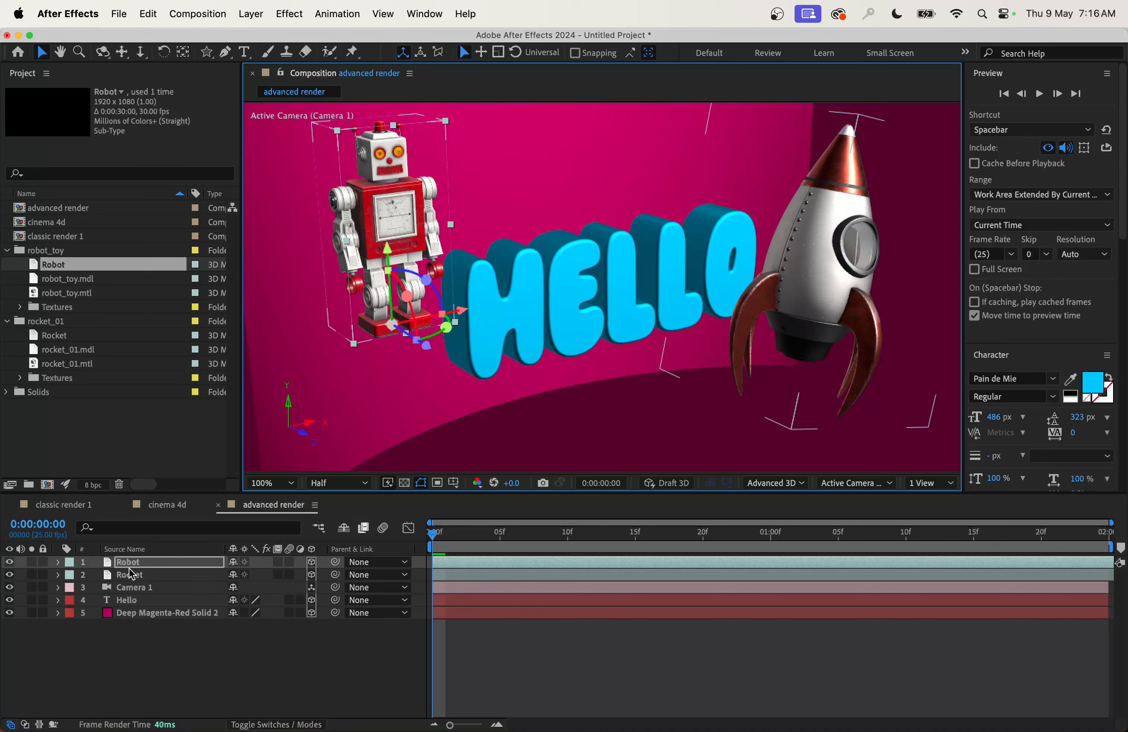
pyautogui.click(59, 563)
pyautogui.click(58, 600)
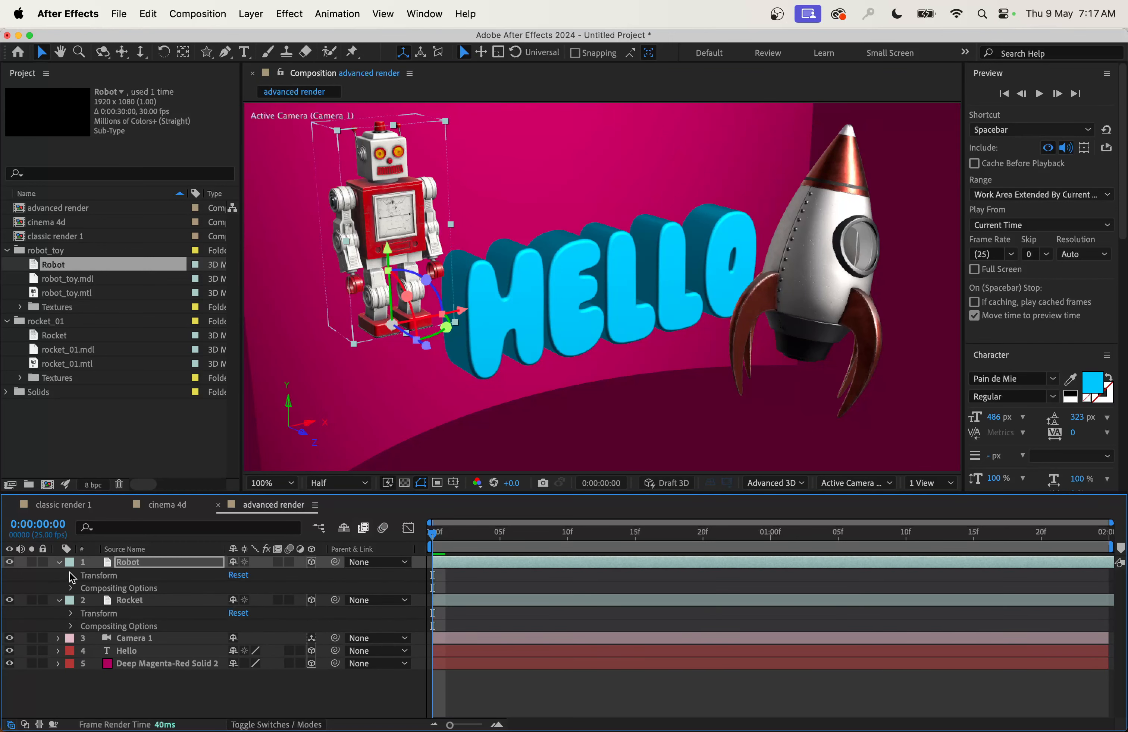
pyautogui.click(71, 575)
pyautogui.moveTo(249, 620); pyautogui.dragTo(260, 620)
# Lower the robot and shift it beside the Hello text, to a position of about 274, 726, -70.
pyautogui.moveTo(438, 342); pyautogui.dragTo(416, 373)
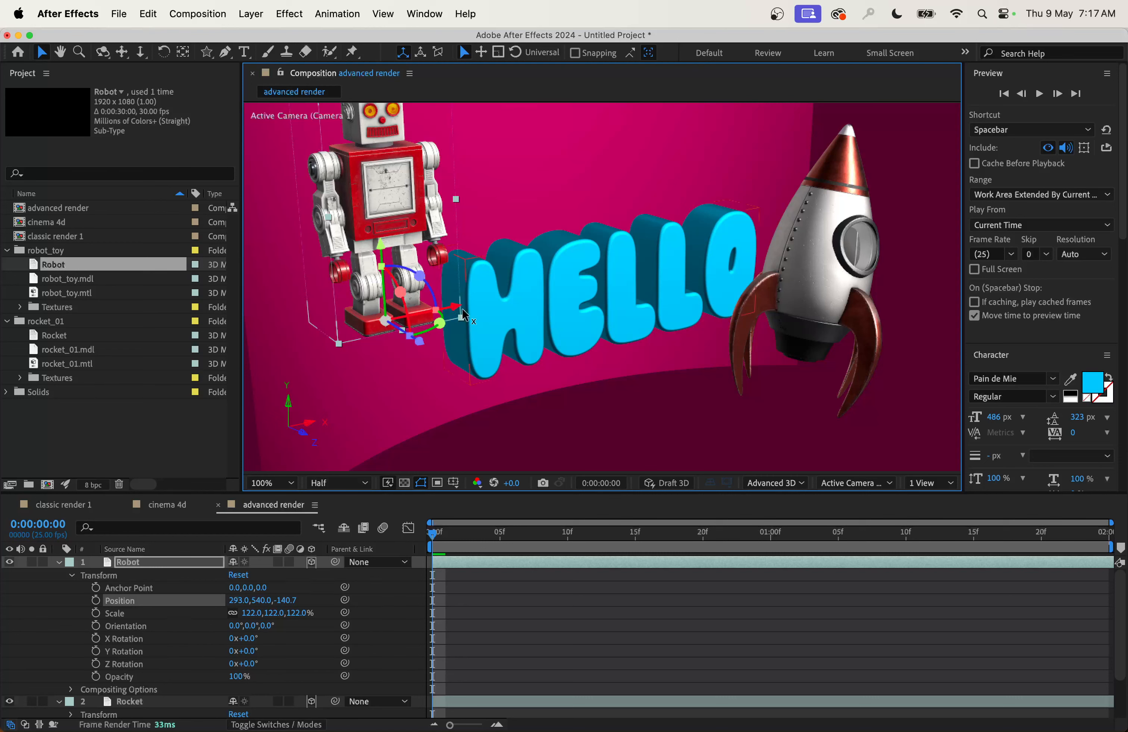
pyautogui.moveTo(460, 309); pyautogui.dragTo(400, 337)
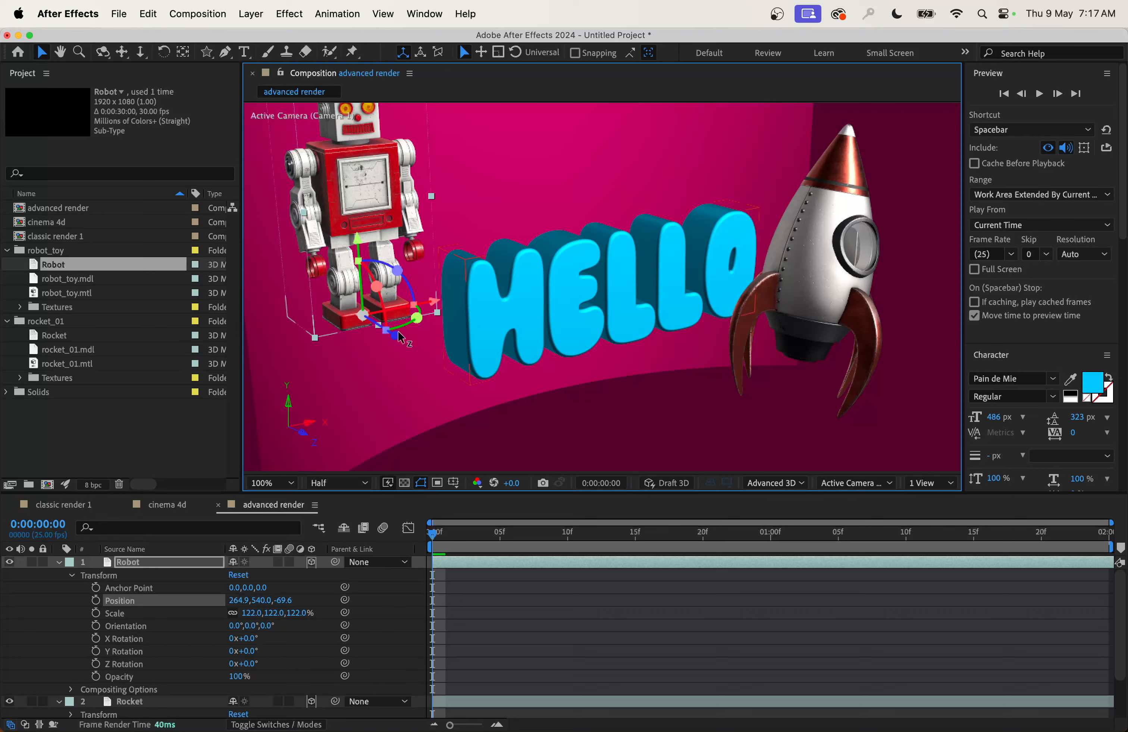
pyautogui.moveTo(358, 238); pyautogui.dragTo(363, 313)
pyautogui.moveTo(443, 370); pyautogui.dragTo(449, 369)
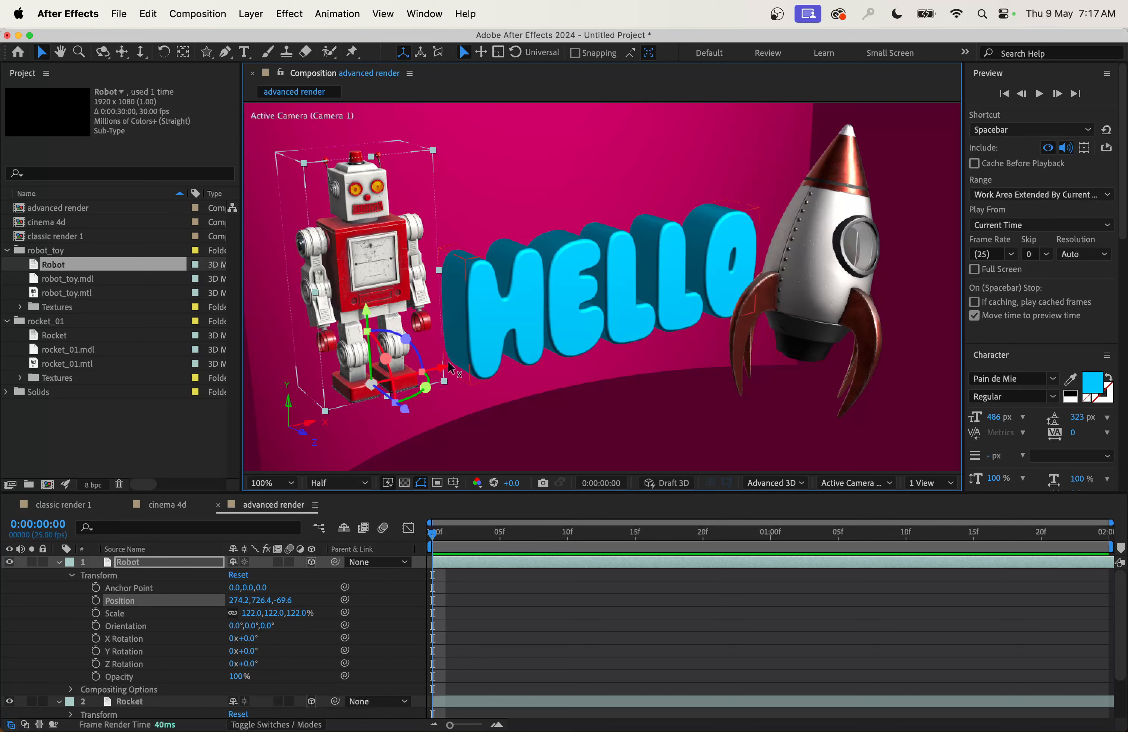
# Turn the robot to a Y orientation of about 15.6° and move it to about 304, 726, 32.
pyautogui.moveTo(425, 387); pyautogui.dragTo(486, 378)
pyautogui.moveTo(468, 374); pyautogui.dragTo(463, 375)
pyautogui.moveTo(399, 409); pyautogui.dragTo(396, 394)
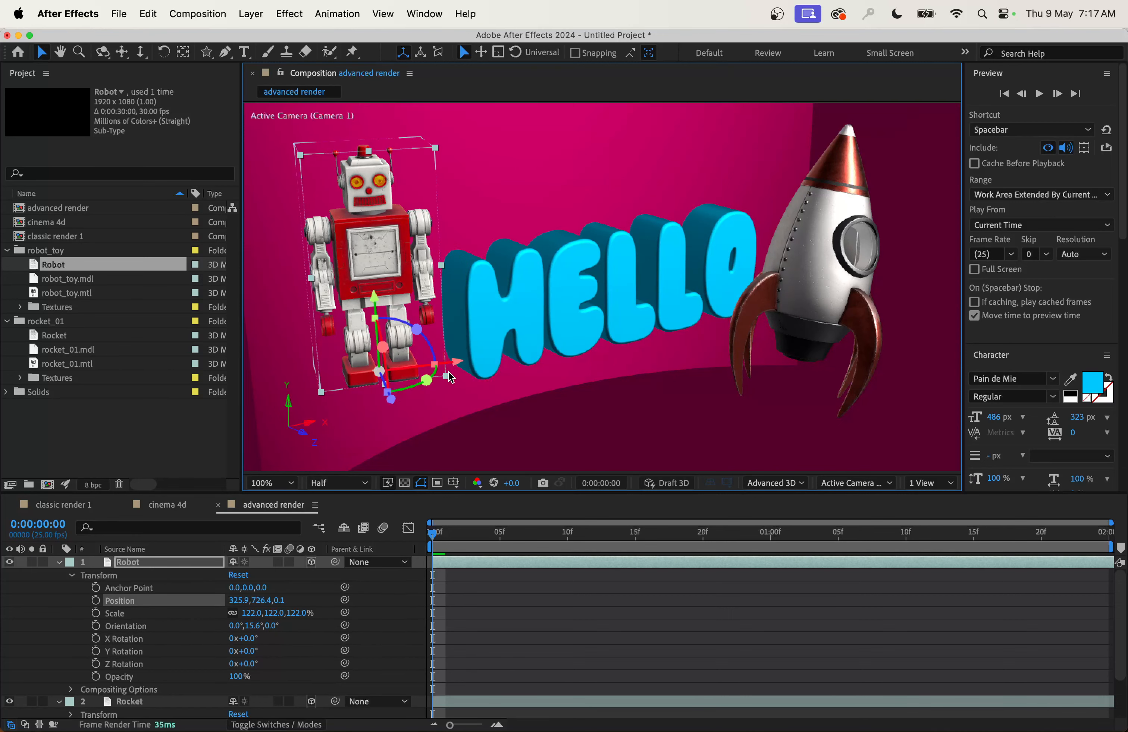
pyautogui.moveTo(456, 365); pyautogui.dragTo(444, 367)
pyautogui.moveTo(379, 404); pyautogui.dragTo(379, 397)
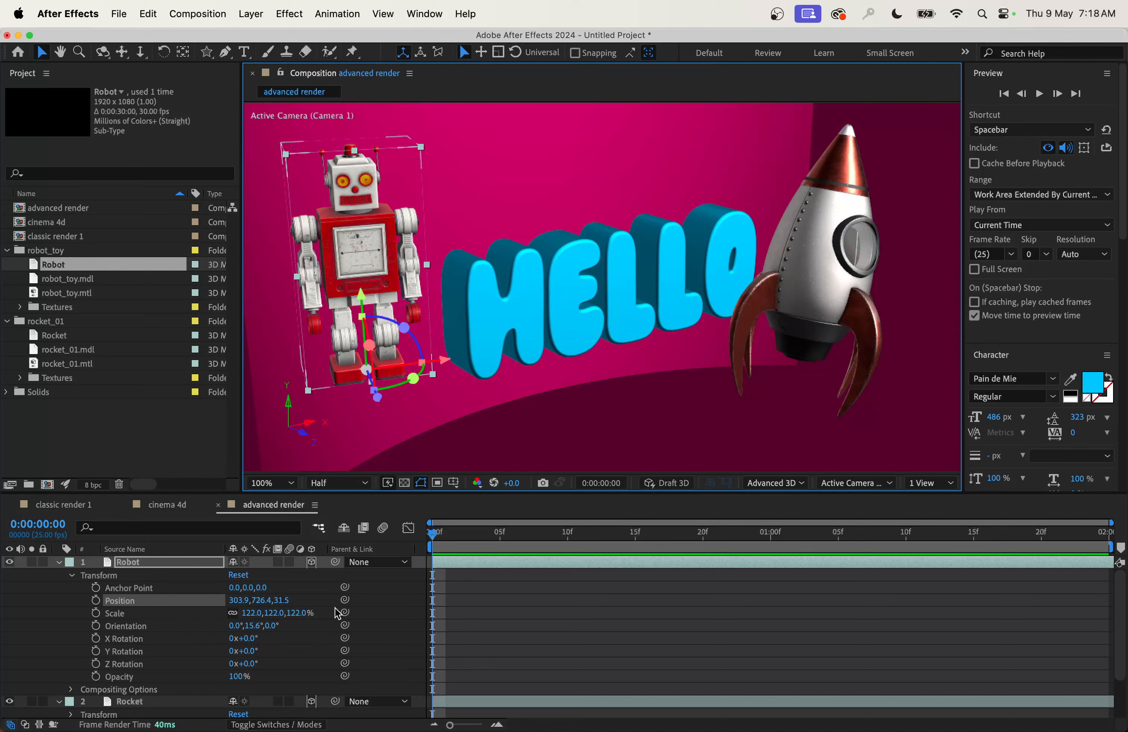
# Animate the robot's Y Rotation with keyframes of 47° at 0:00:00:00 and -38° at 0:00:01:24.
pyautogui.click(438, 541)
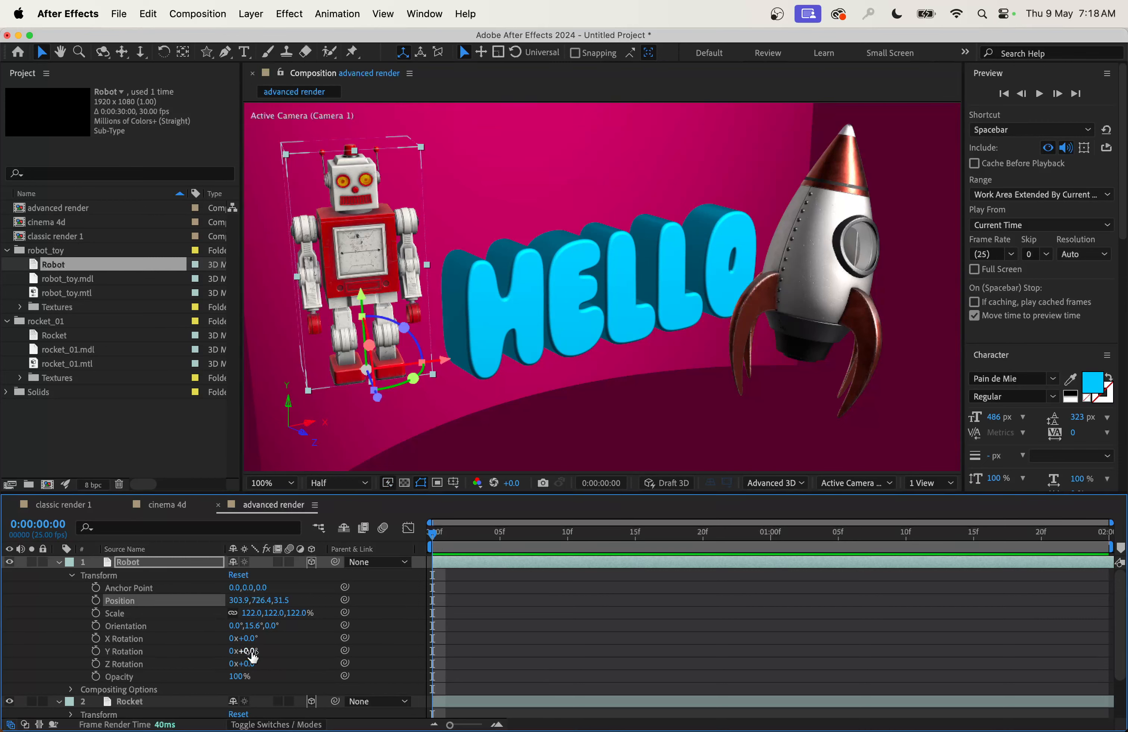
pyautogui.moveTo(245, 651); pyautogui.dragTo(269, 651)
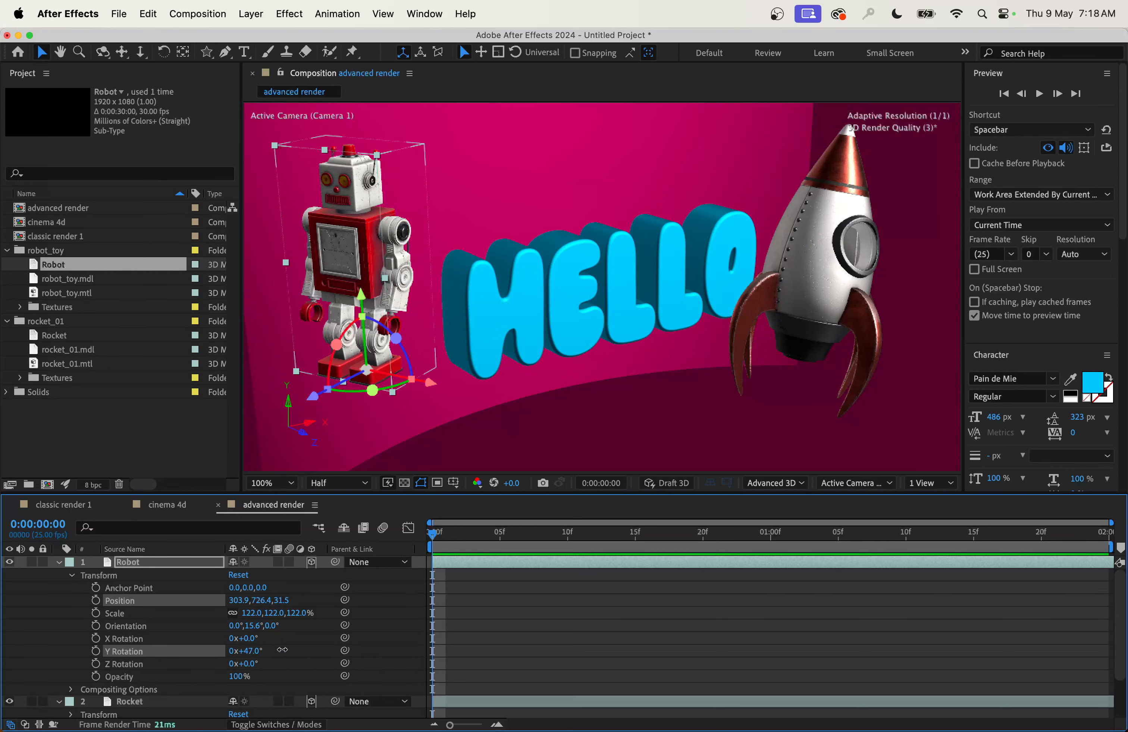
pyautogui.click(95, 652)
pyautogui.press('space')
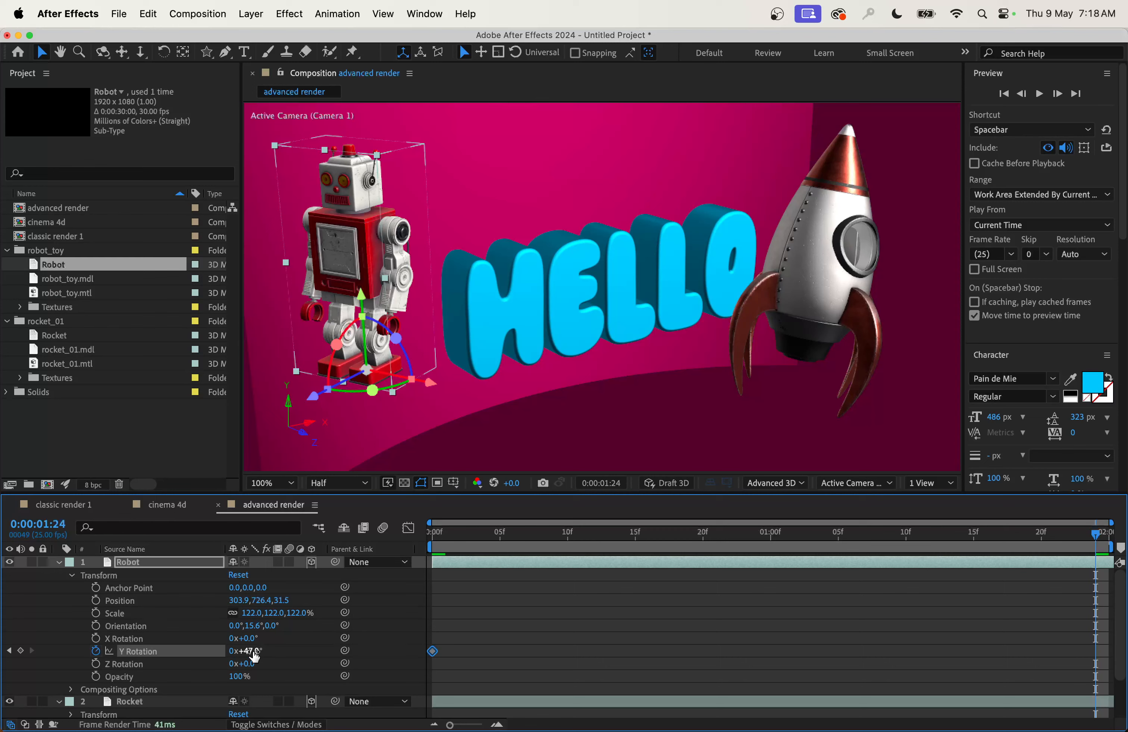
pyautogui.moveTo(248, 652); pyautogui.dragTo(184, 646)
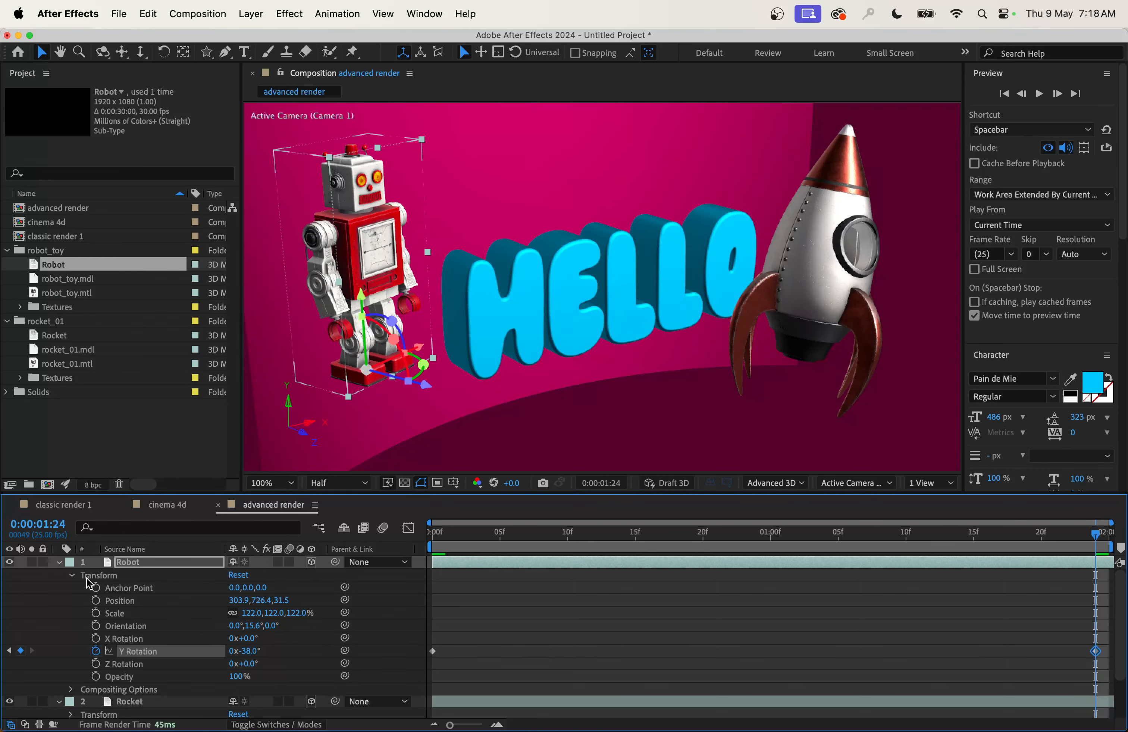
pyautogui.click(59, 562)
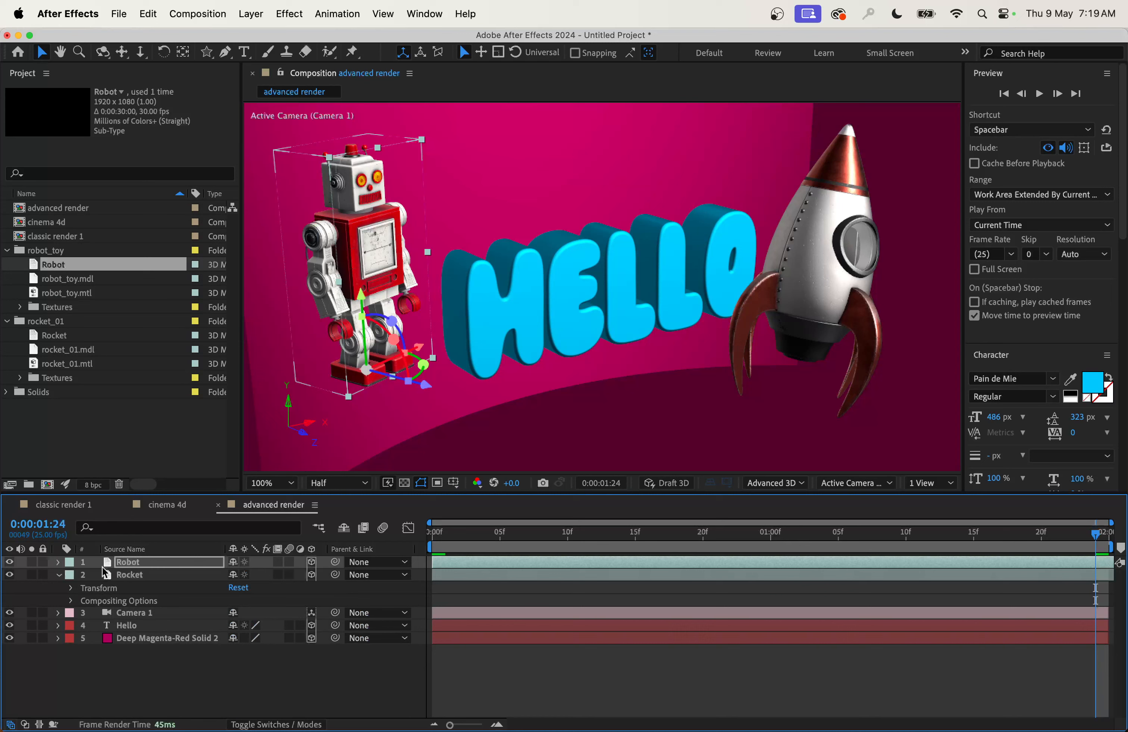
# Scale the Rocket layer to 74% in its transform properties.
pyautogui.click(121, 575)
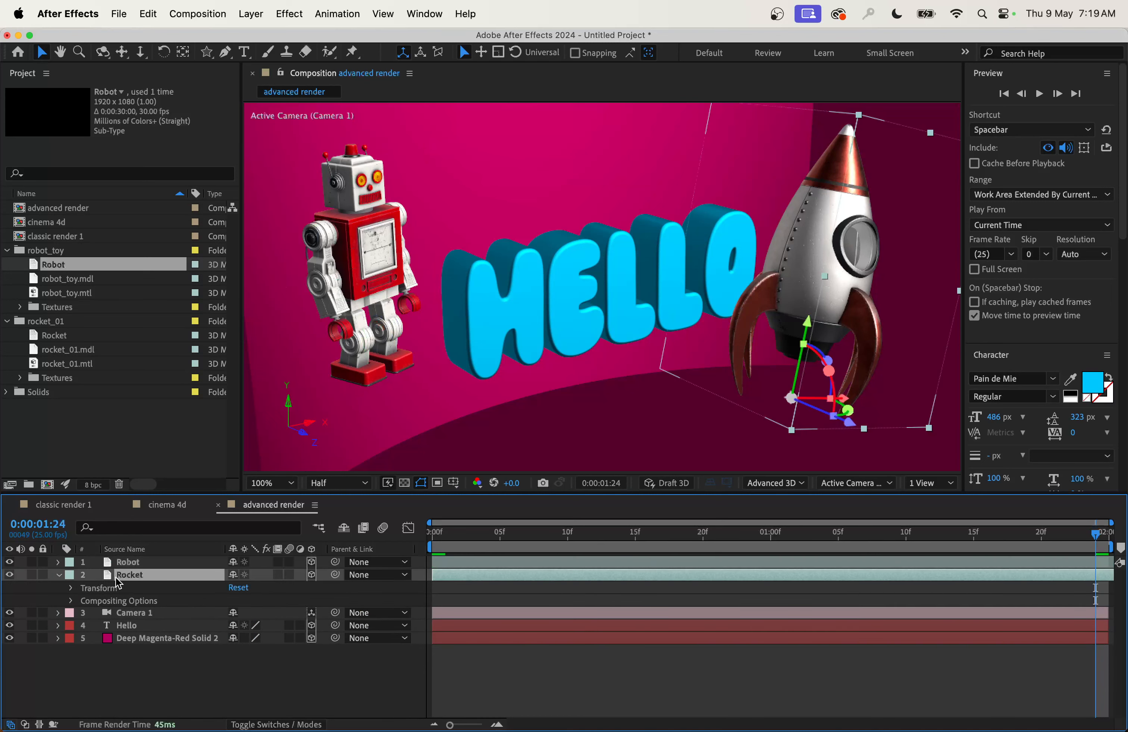
pyautogui.click(71, 589)
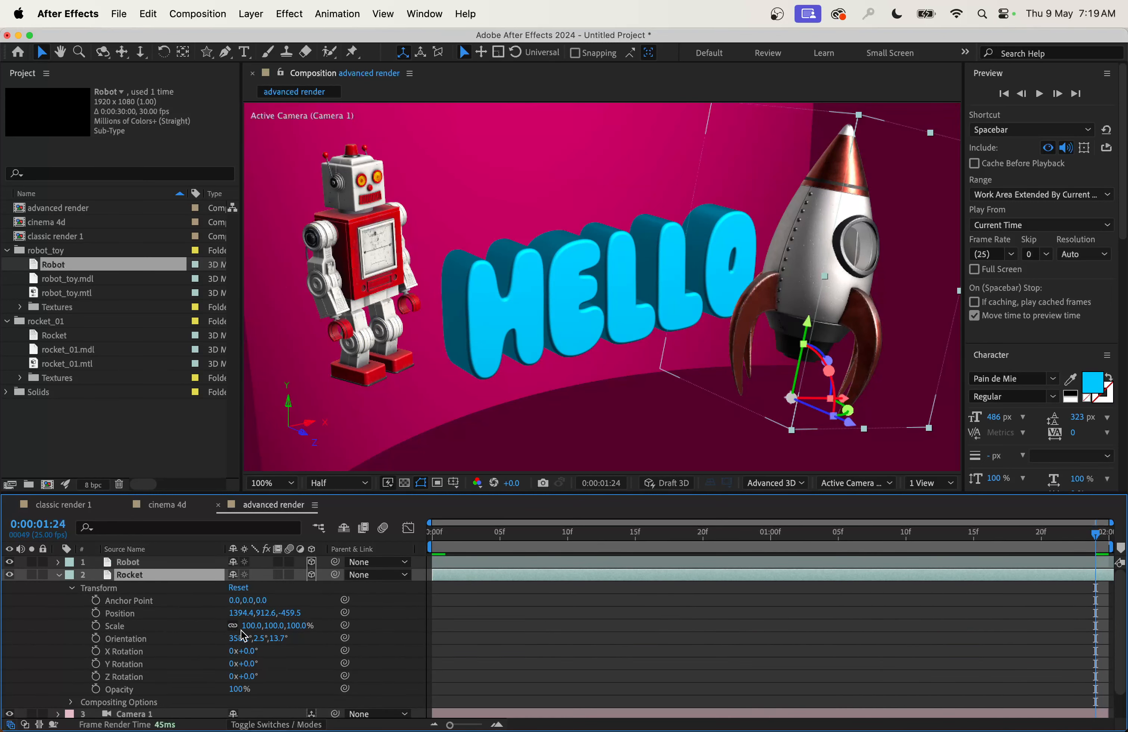
pyautogui.moveTo(245, 626); pyautogui.dragTo(232, 626)
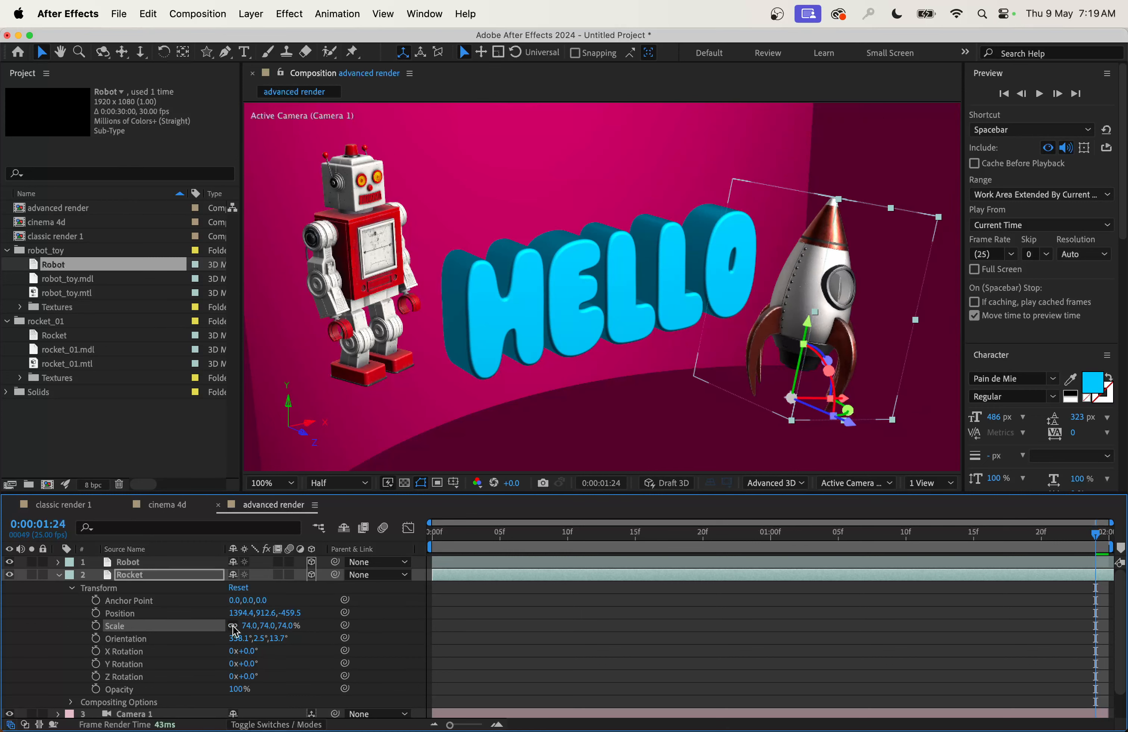
# Animate the rocket rising with Position keyframes at 0:00:00:00 and 0:00:01:24, preview the motion, and collapse the layer's properties.
pyautogui.moveTo(492, 537); pyautogui.dragTo(297, 591)
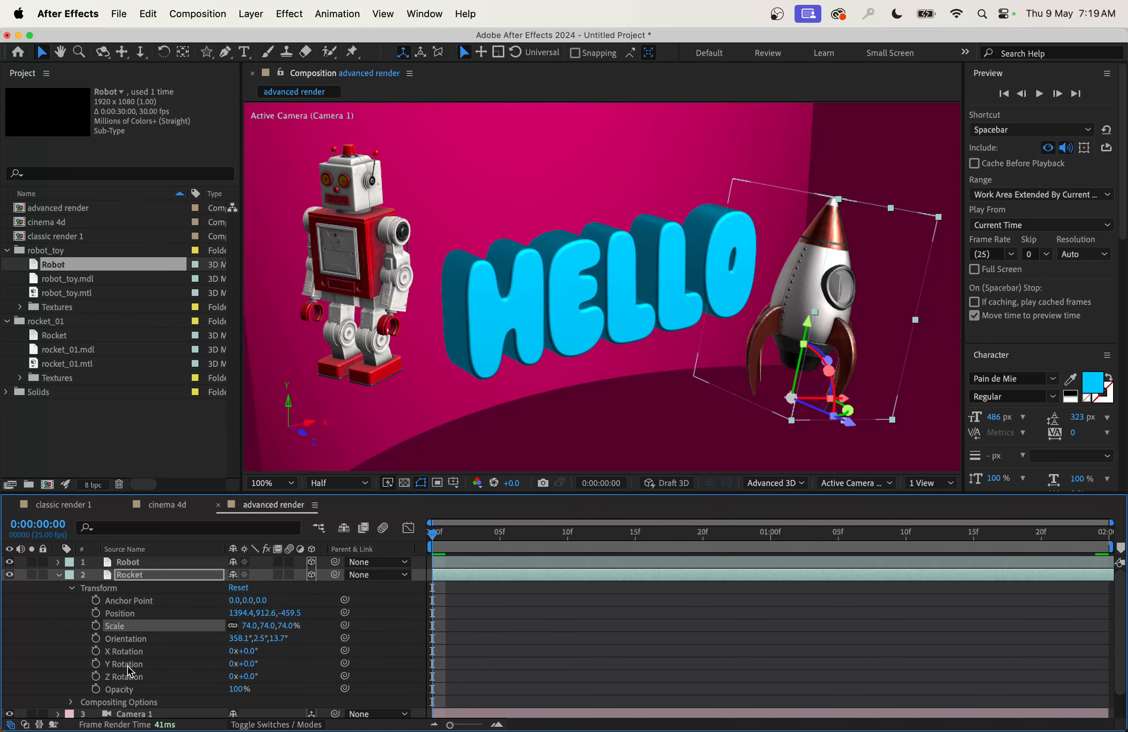
pyautogui.click(96, 614)
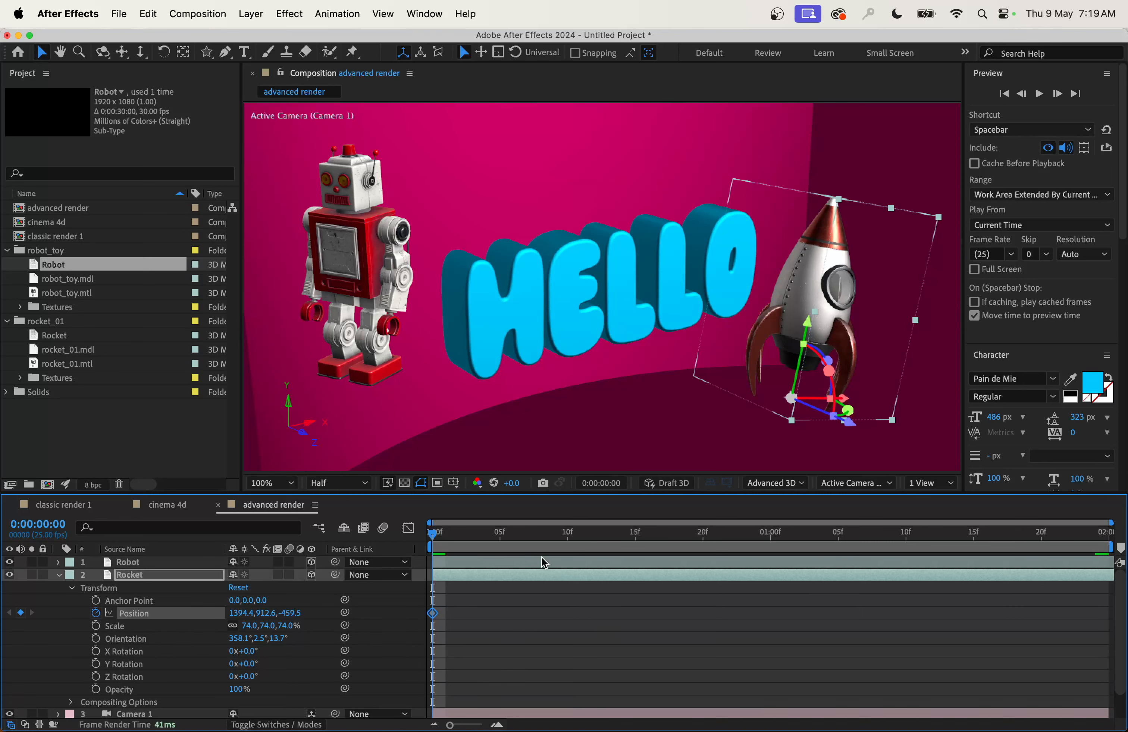
pyautogui.moveTo(455, 538); pyautogui.dragTo(1095, 534)
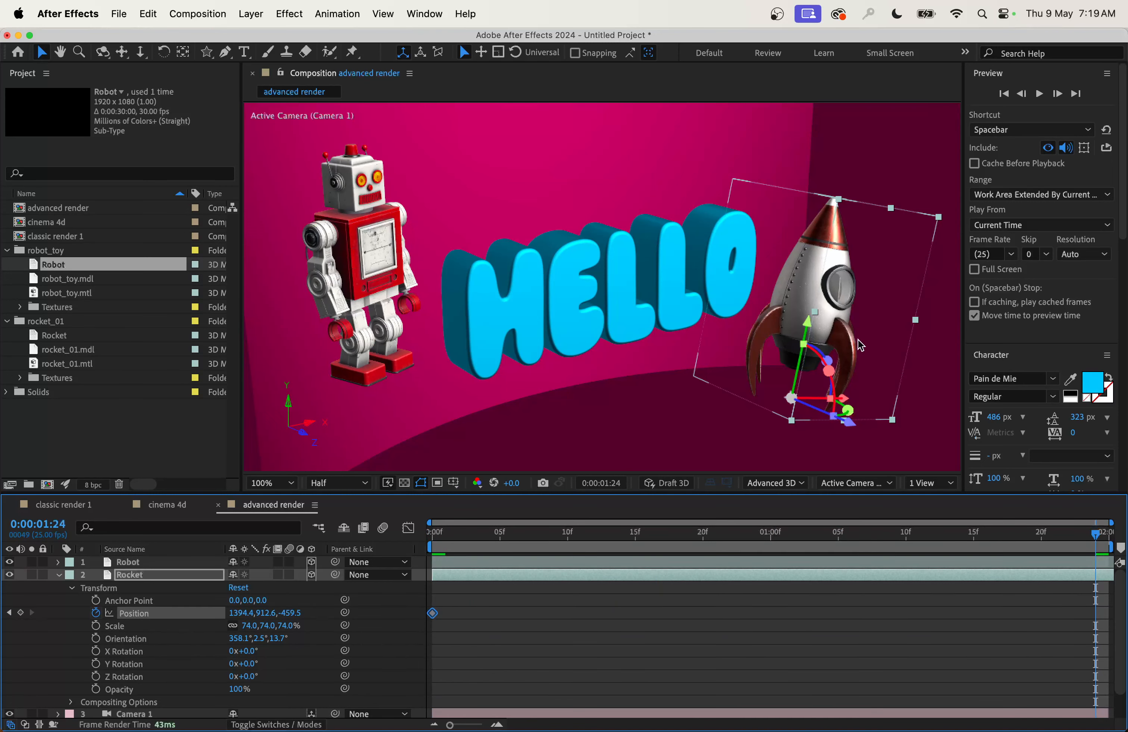
pyautogui.moveTo(817, 329); pyautogui.dragTo(830, 278)
pyautogui.moveTo(1096, 541); pyautogui.dragTo(404, 545)
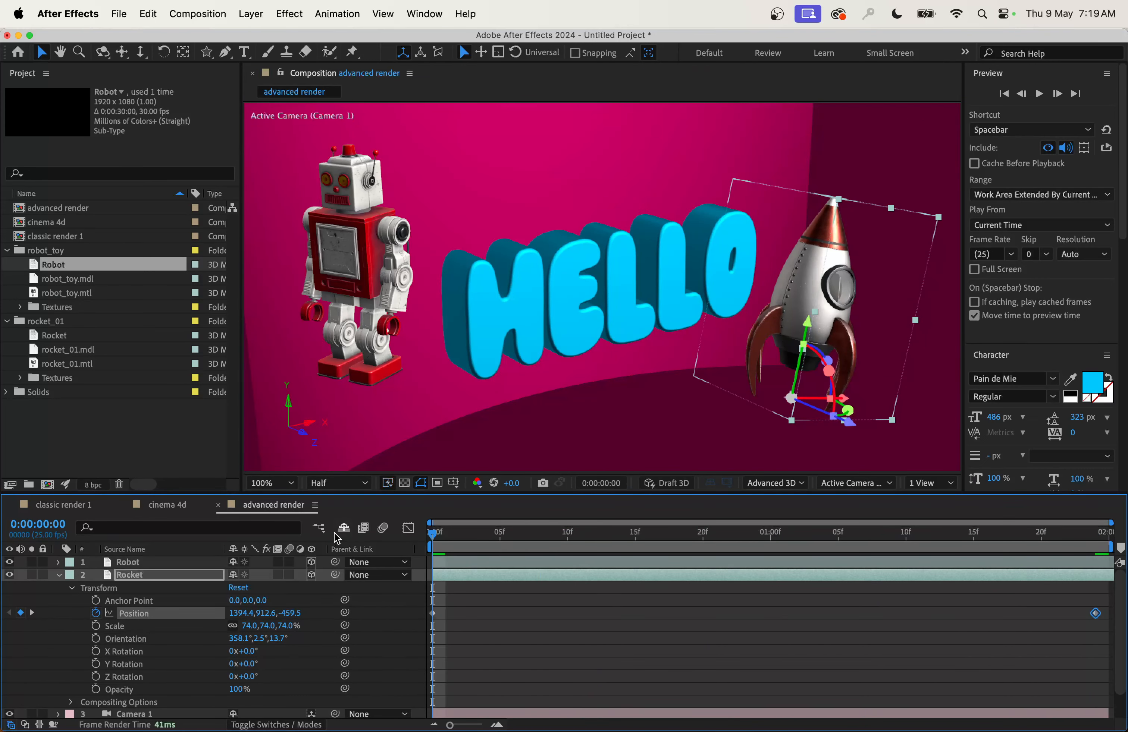
pyautogui.press('space')
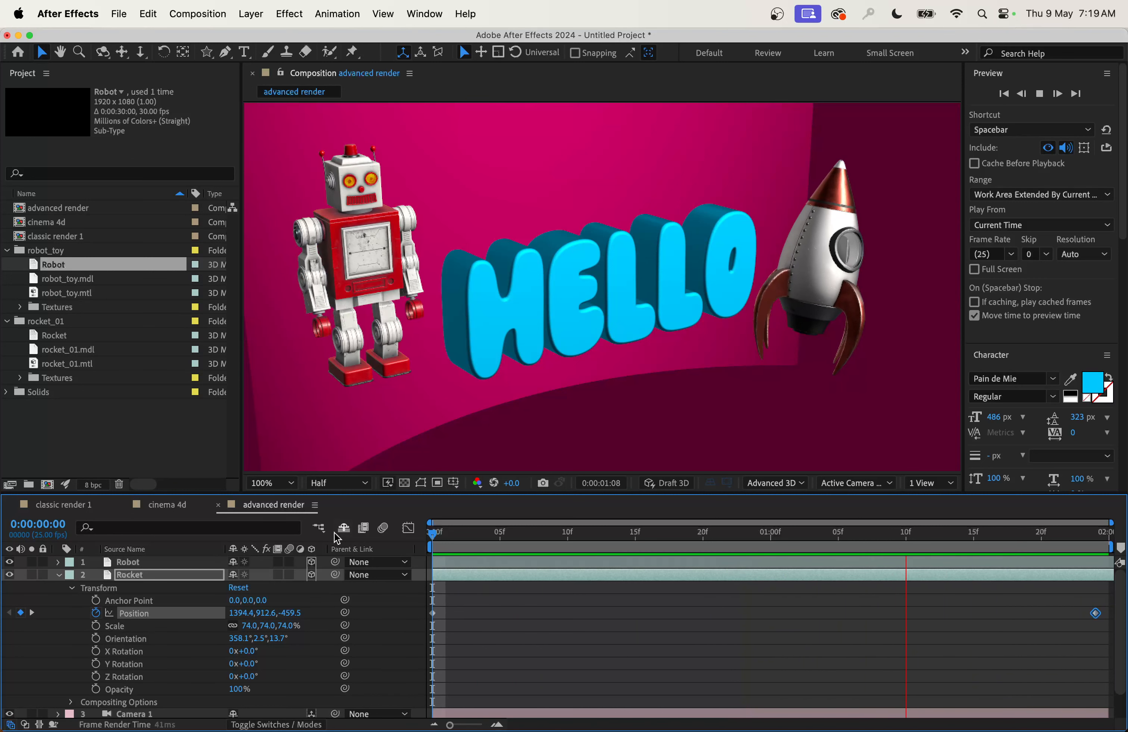
pyautogui.press('space')
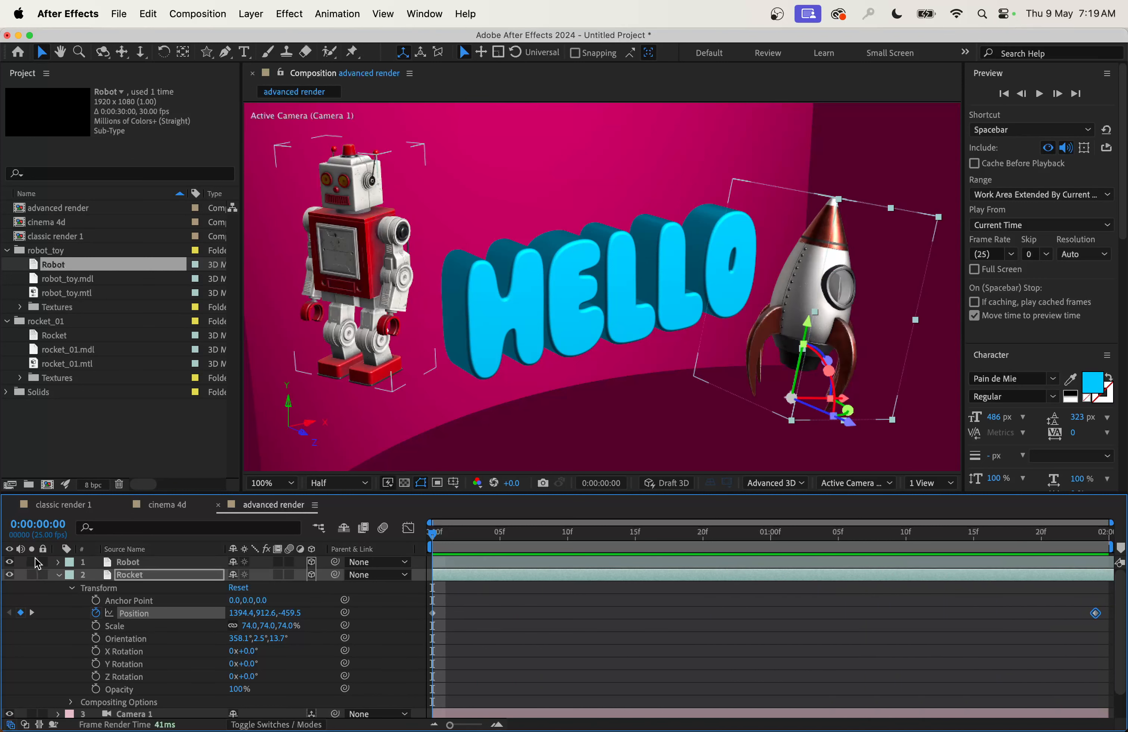
pyautogui.click(72, 588)
pyautogui.click(59, 575)
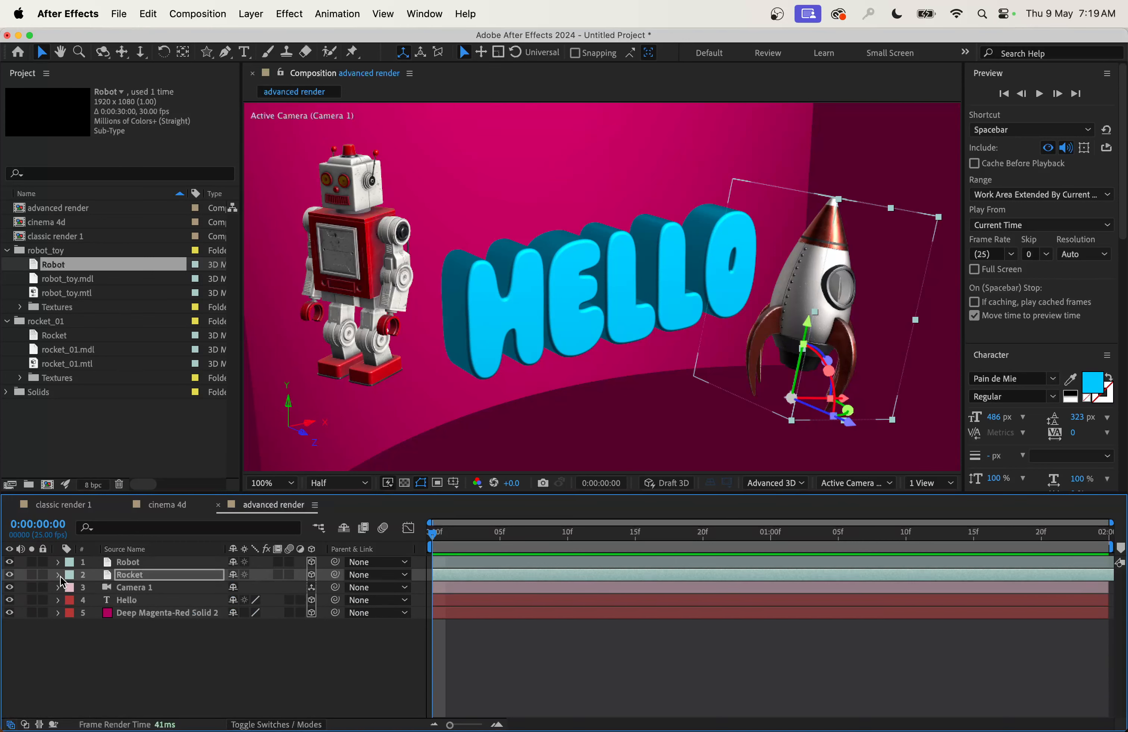
# Push the robot and the rocket back along their Z axes, closer to the magenta backdrop.
pyautogui.click(354, 282)
pyautogui.moveTo(318, 399); pyautogui.dragTo(378, 383)
pyautogui.click(832, 294)
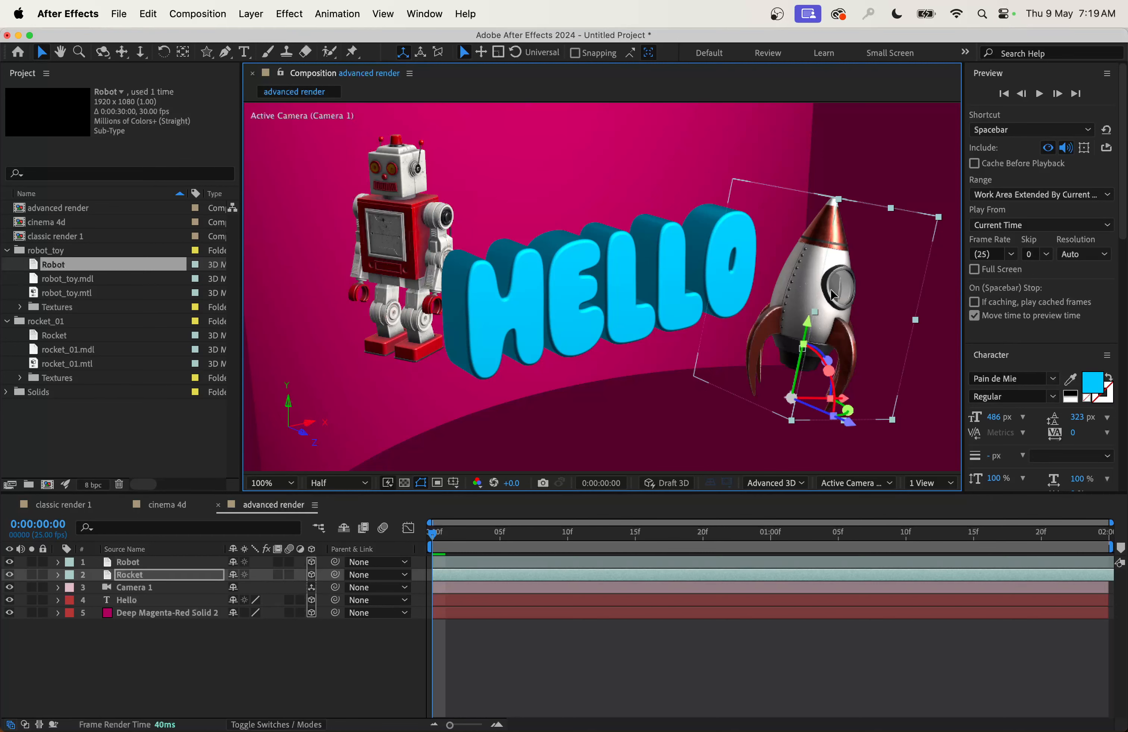
pyautogui.moveTo(847, 420); pyautogui.dragTo(811, 412)
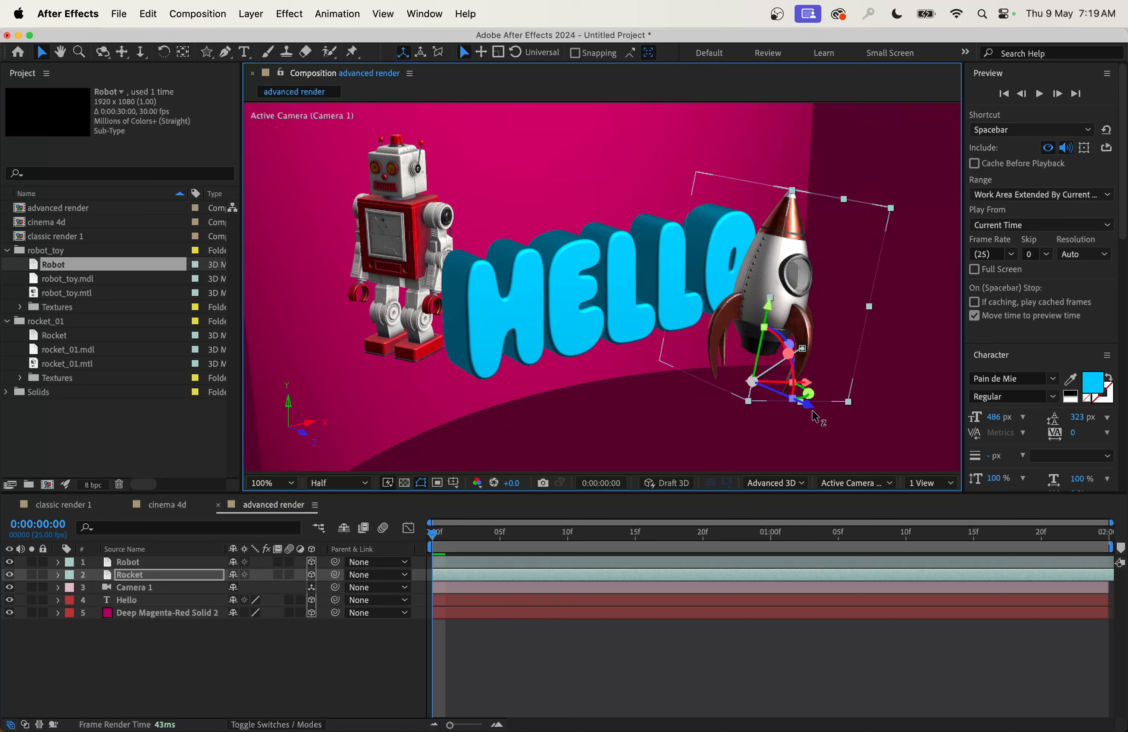
# Add an Environment light above the Robot layer with intensity 106%, shadow casting enabled and shadow darkness 123%.
pyautogui.click(190, 562)
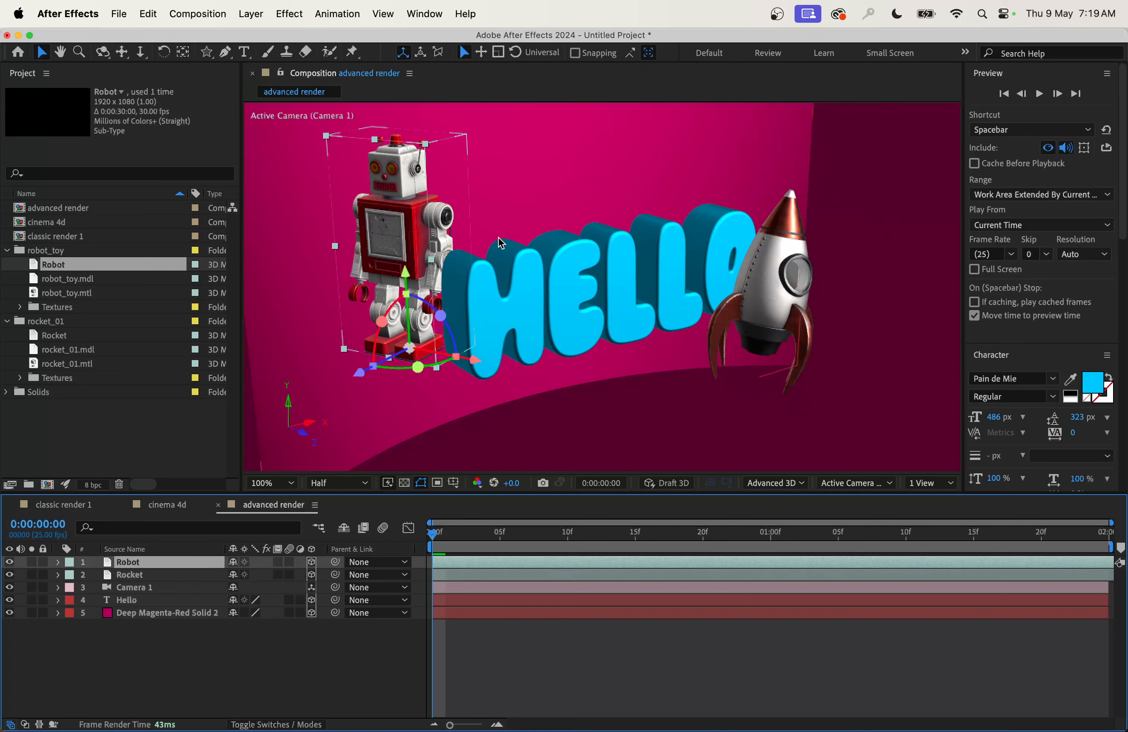
pyautogui.click(250, 13)
pyautogui.moveTo(386, 42)
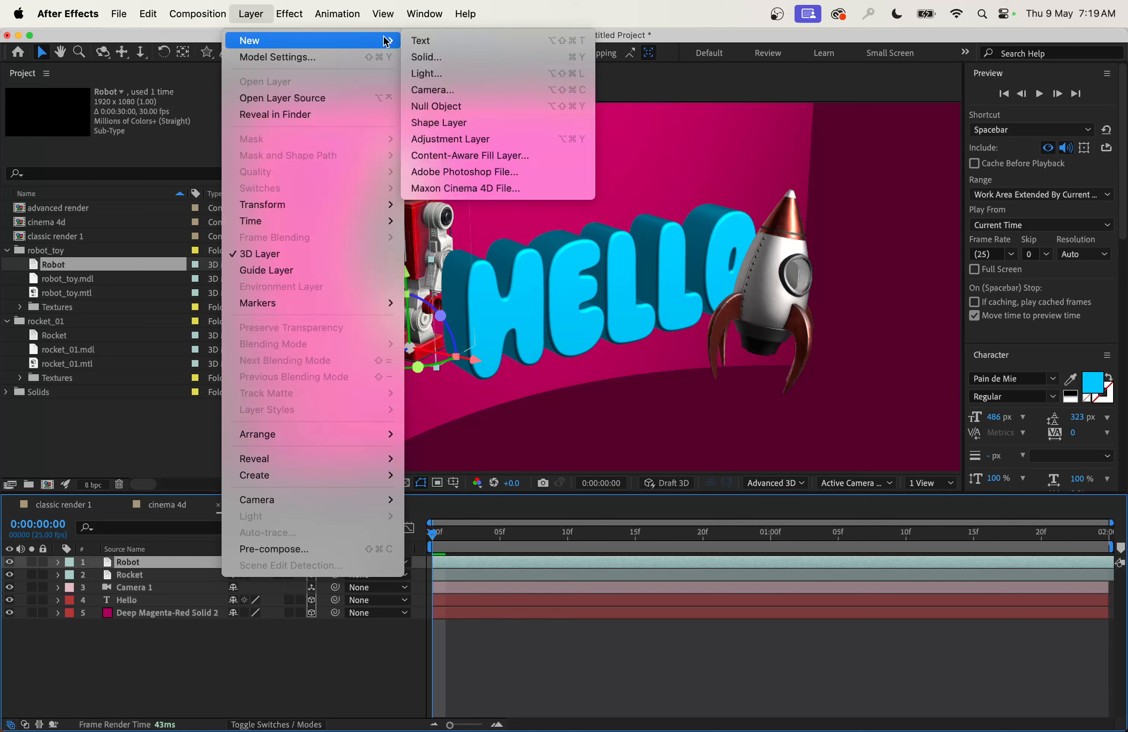
pyautogui.click(434, 73)
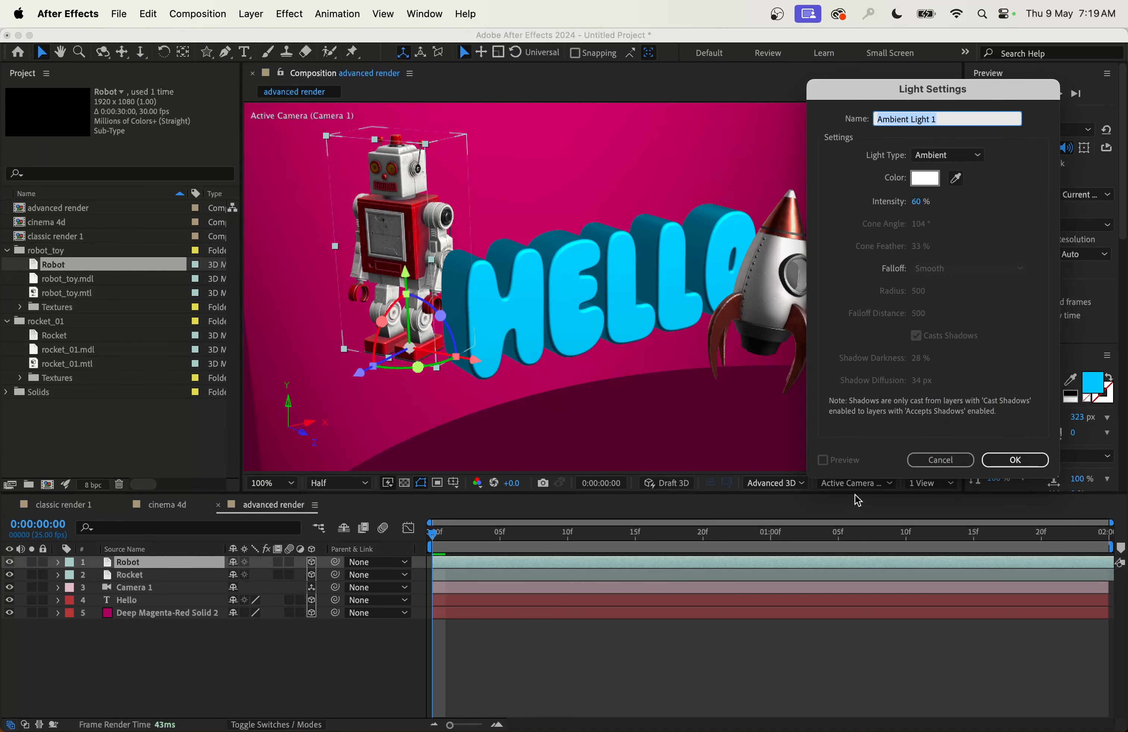
pyautogui.moveTo(953, 83); pyautogui.dragTo(921, 53)
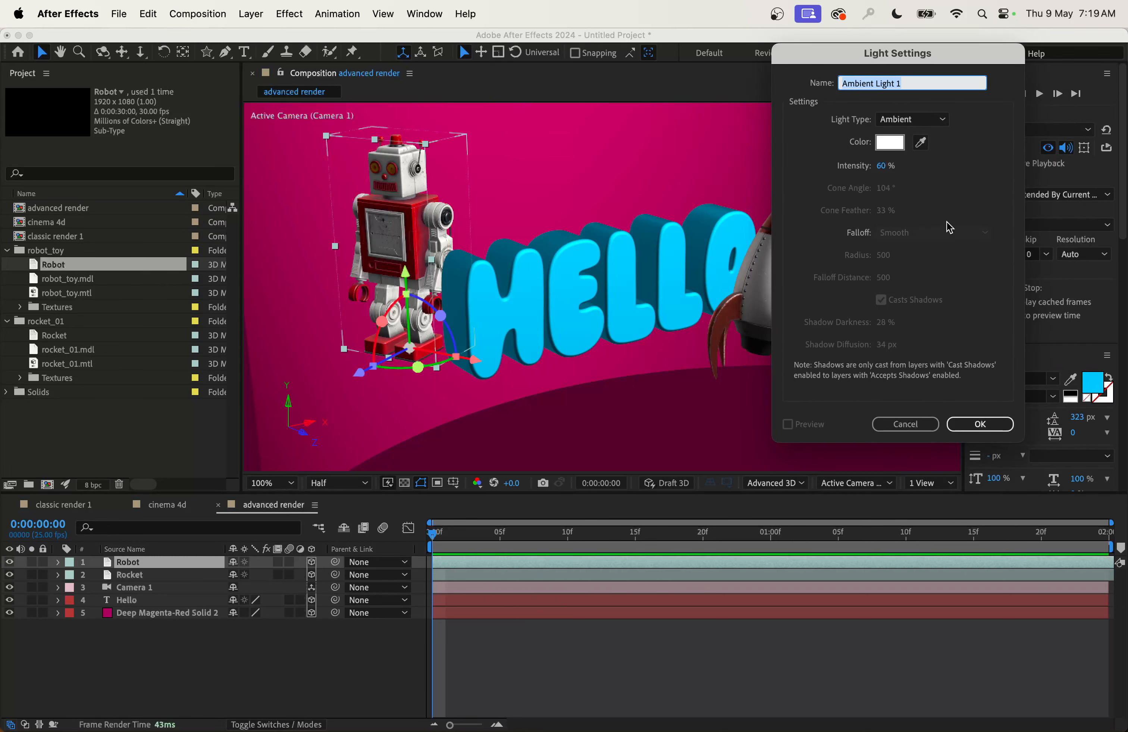
pyautogui.click(935, 119)
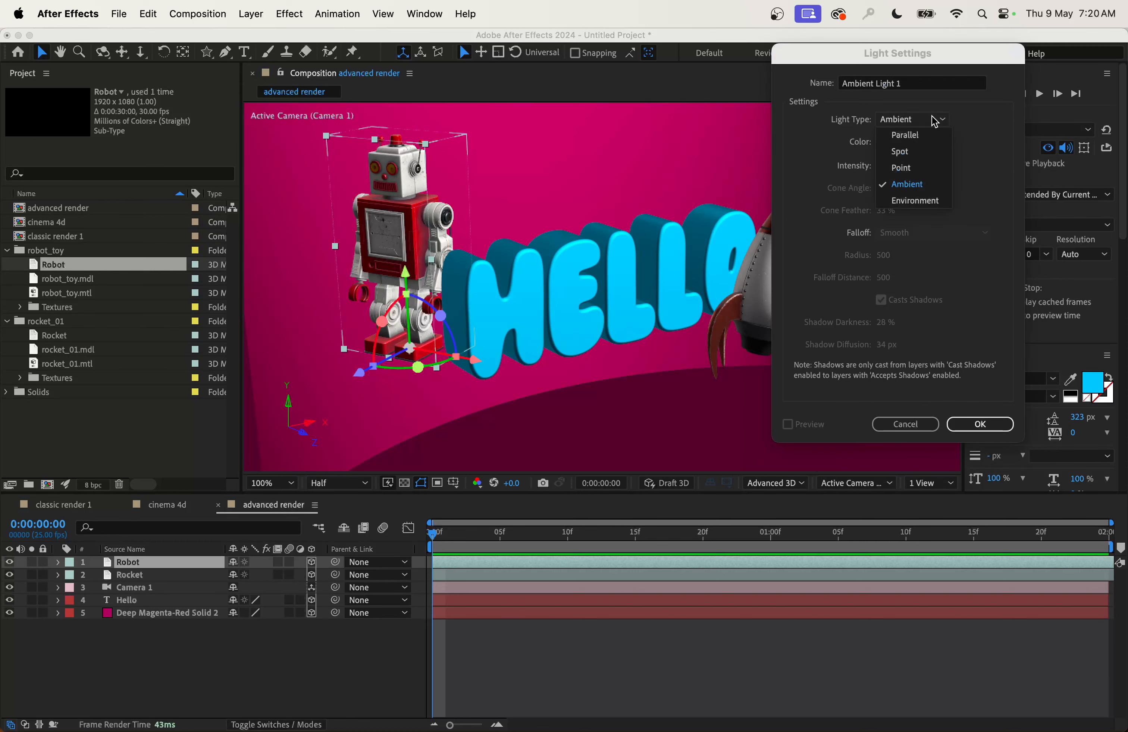
pyautogui.click(907, 201)
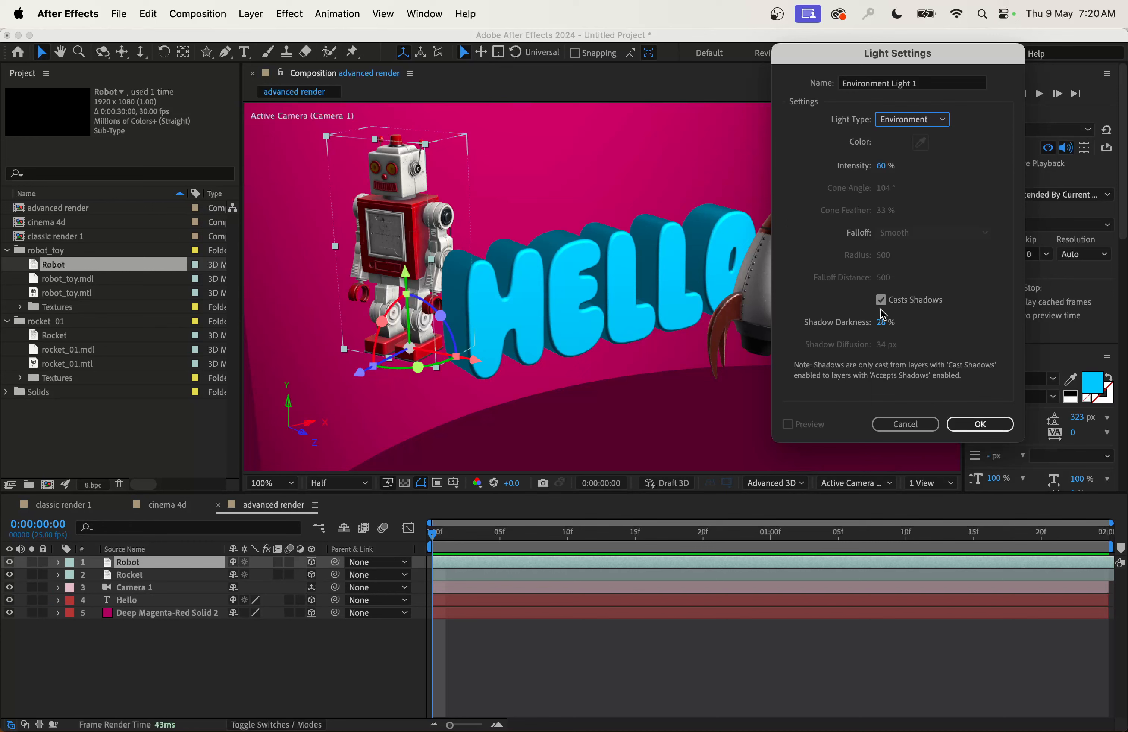
pyautogui.moveTo(881, 322); pyautogui.dragTo(957, 325)
pyautogui.moveTo(880, 173); pyautogui.dragTo(918, 173)
pyautogui.click(983, 424)
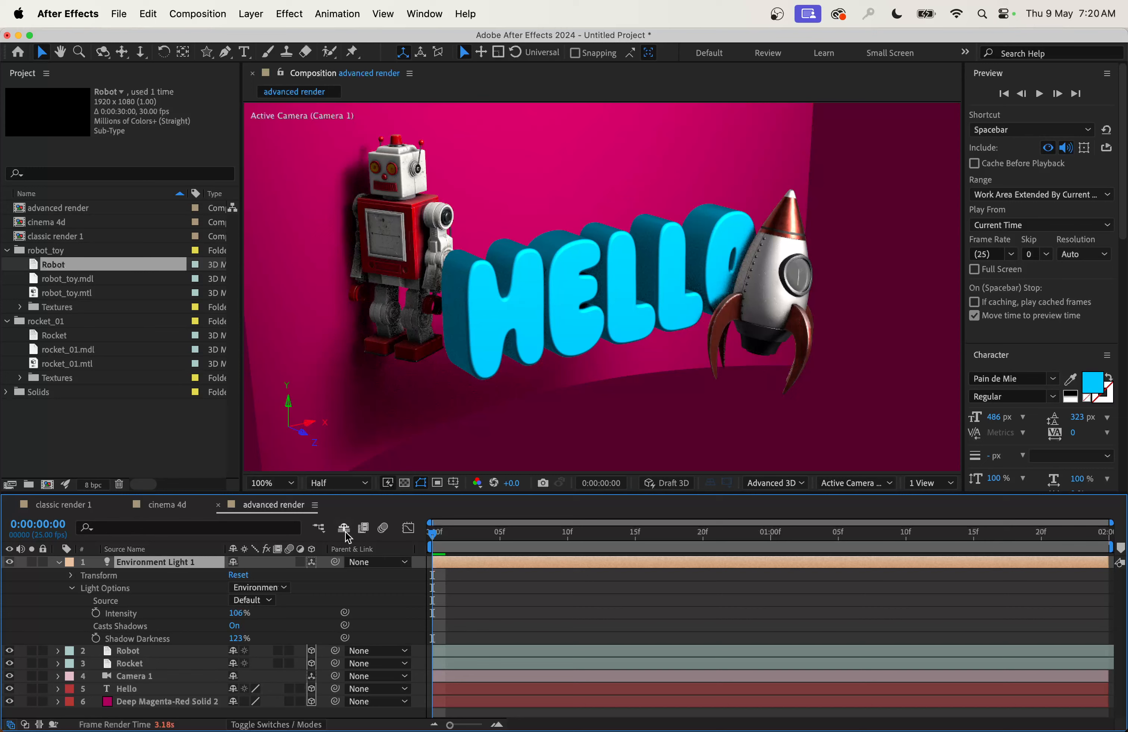
# Preview the lit scene from the start of the timeline and return to 0:00:00:00.
pyautogui.moveTo(455, 536); pyautogui.dragTo(404, 528)
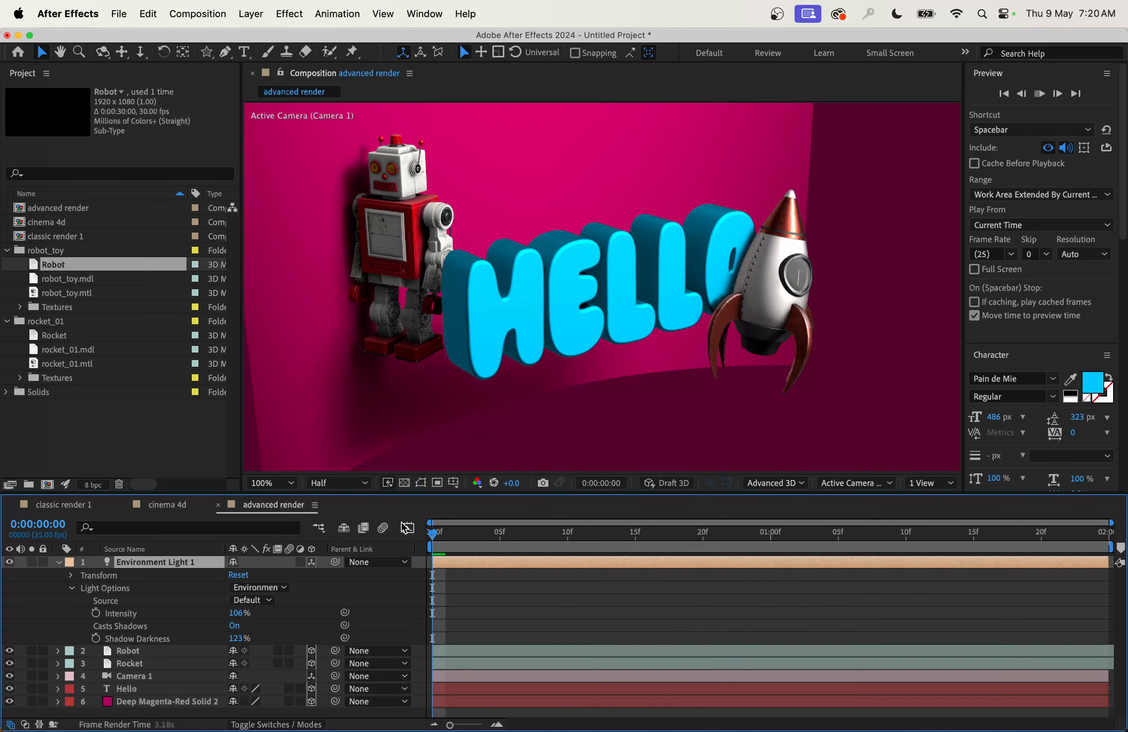
pyautogui.press('space')
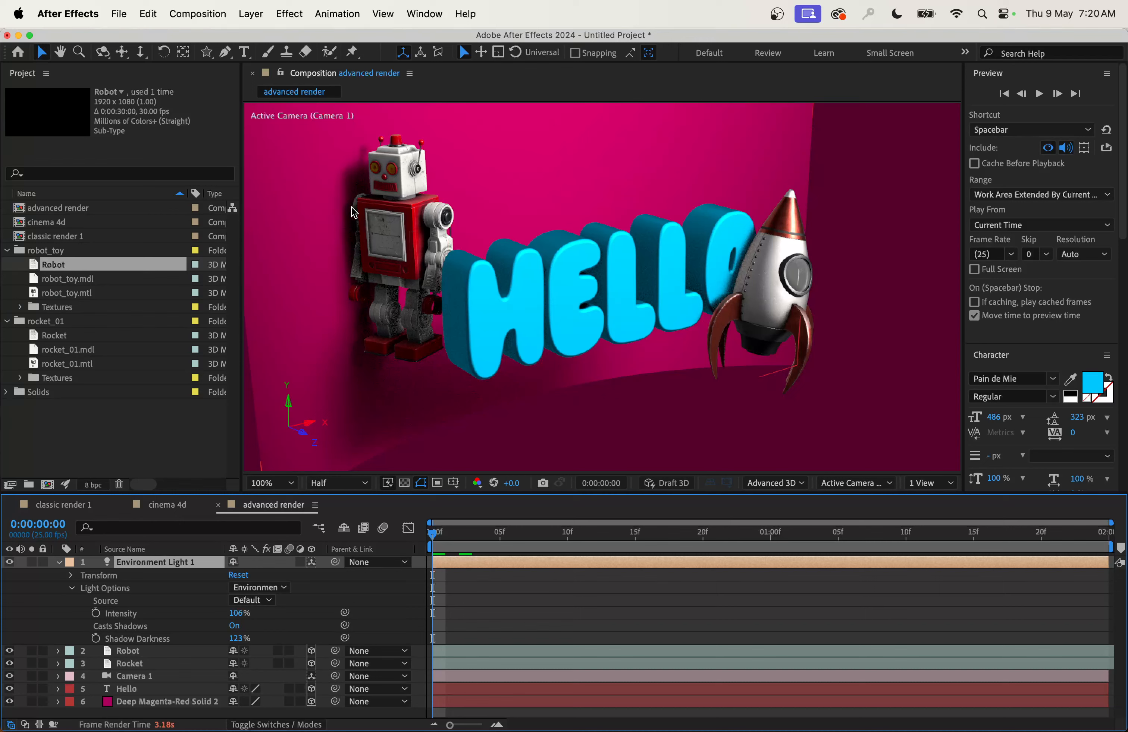
pyautogui.moveTo(454, 537); pyautogui.dragTo(418, 535)
# Review the composition's Advanced 3D render options for render quality, shadow resolution, smoothness and casting box, and accept them.
pyautogui.click(195, 14)
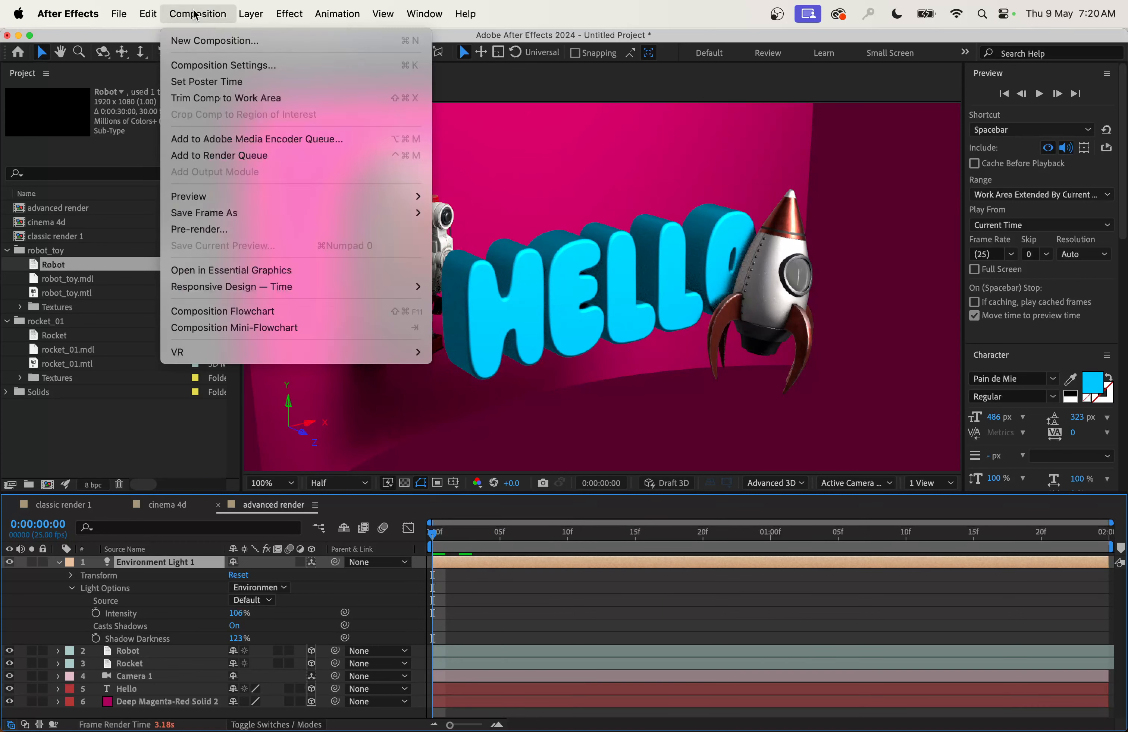
pyautogui.click(224, 65)
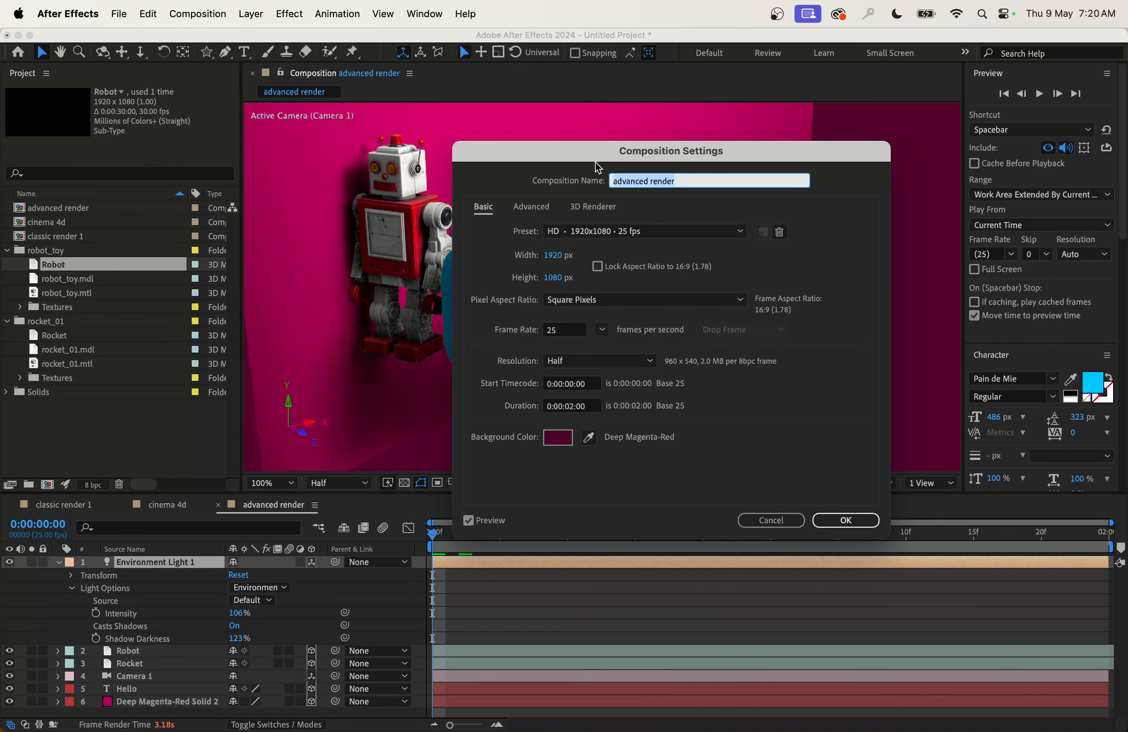
pyautogui.click(594, 207)
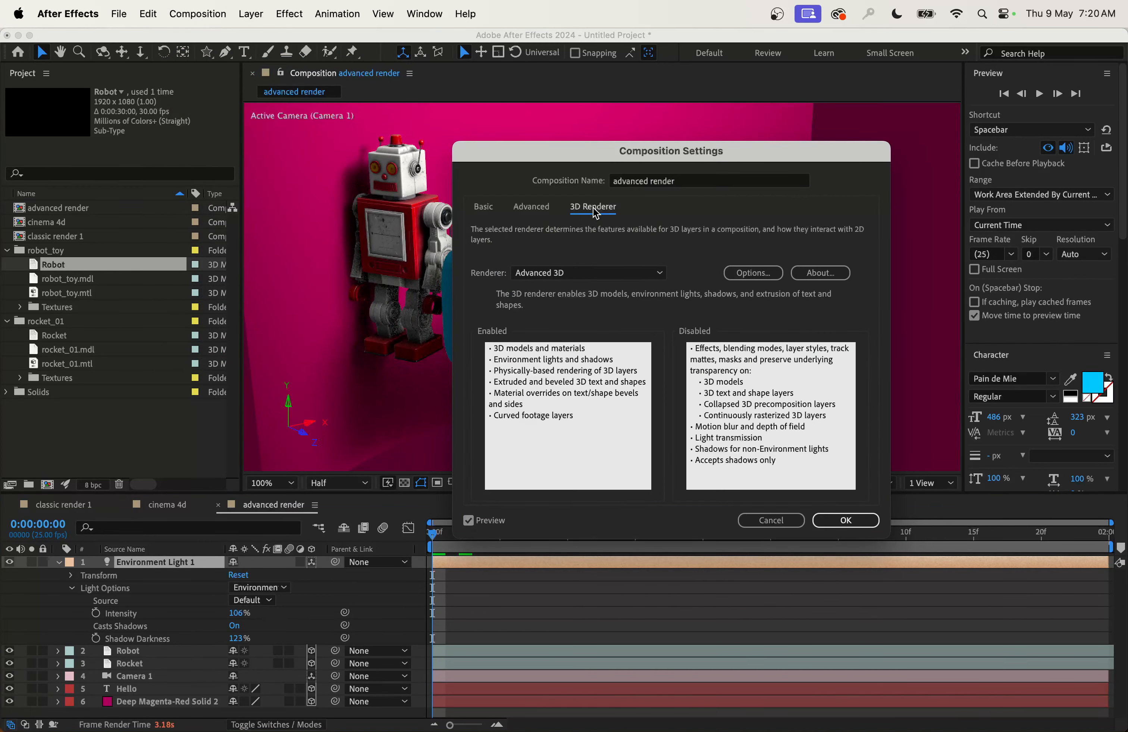
pyautogui.click(768, 274)
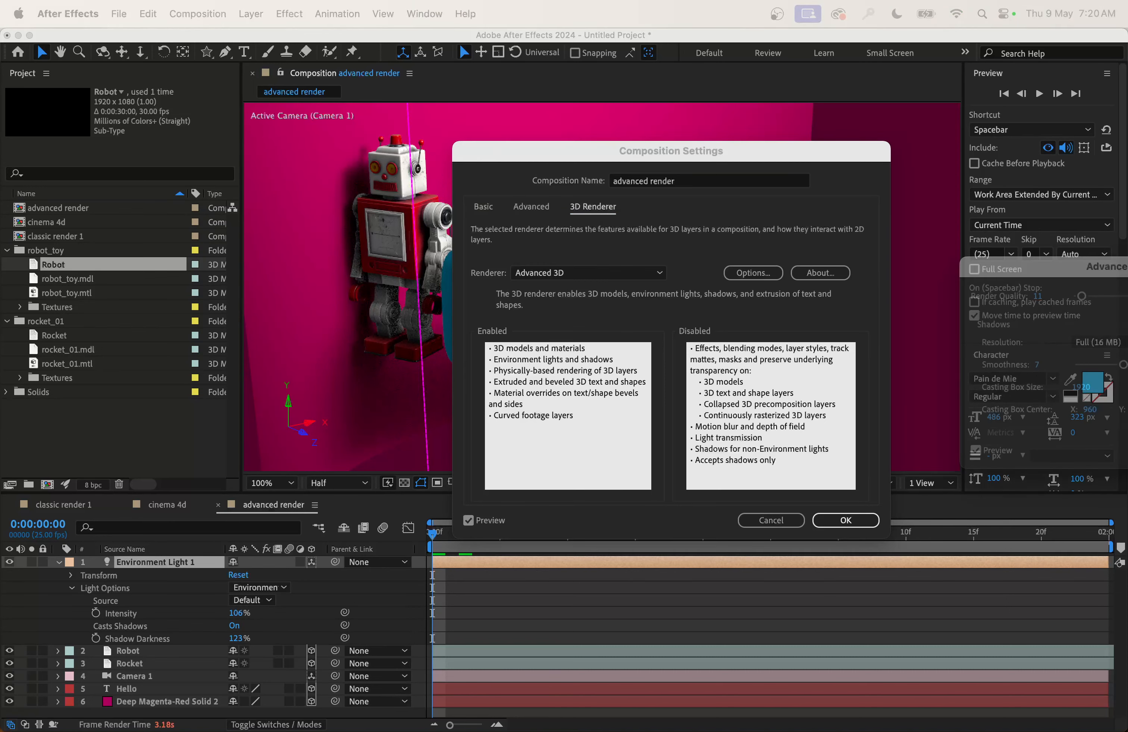
pyautogui.moveTo(605, 375); pyautogui.dragTo(367, 511)
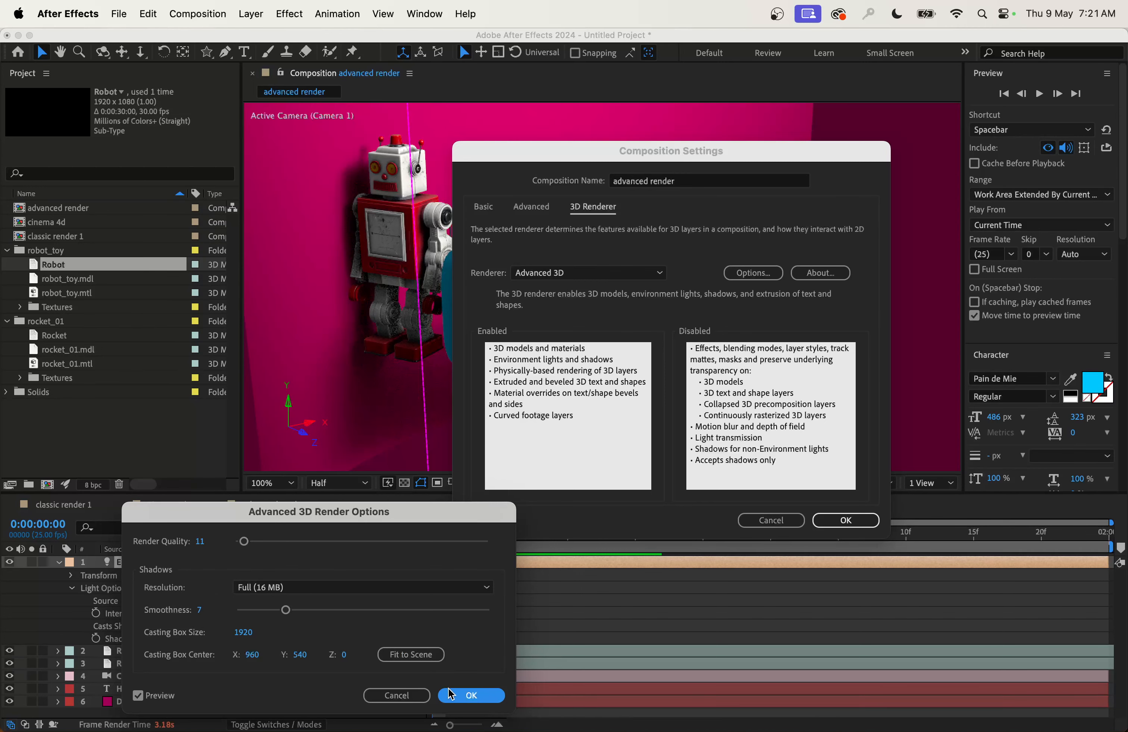
pyautogui.click(468, 696)
pyautogui.click(845, 520)
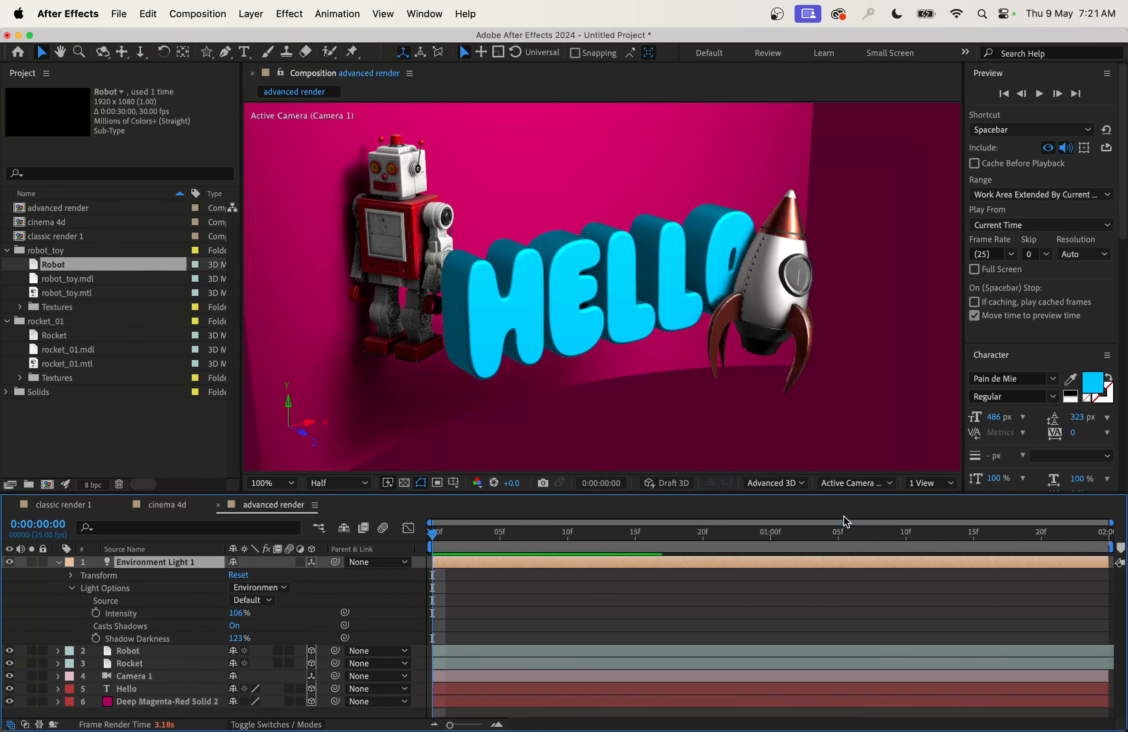
# Shift the magenta background solid slightly to the left and bring the rocket slightly forward along Z.
pyautogui.click(142, 703)
pyautogui.moveTo(624, 284); pyautogui.dragTo(607, 285)
pyautogui.click(784, 352)
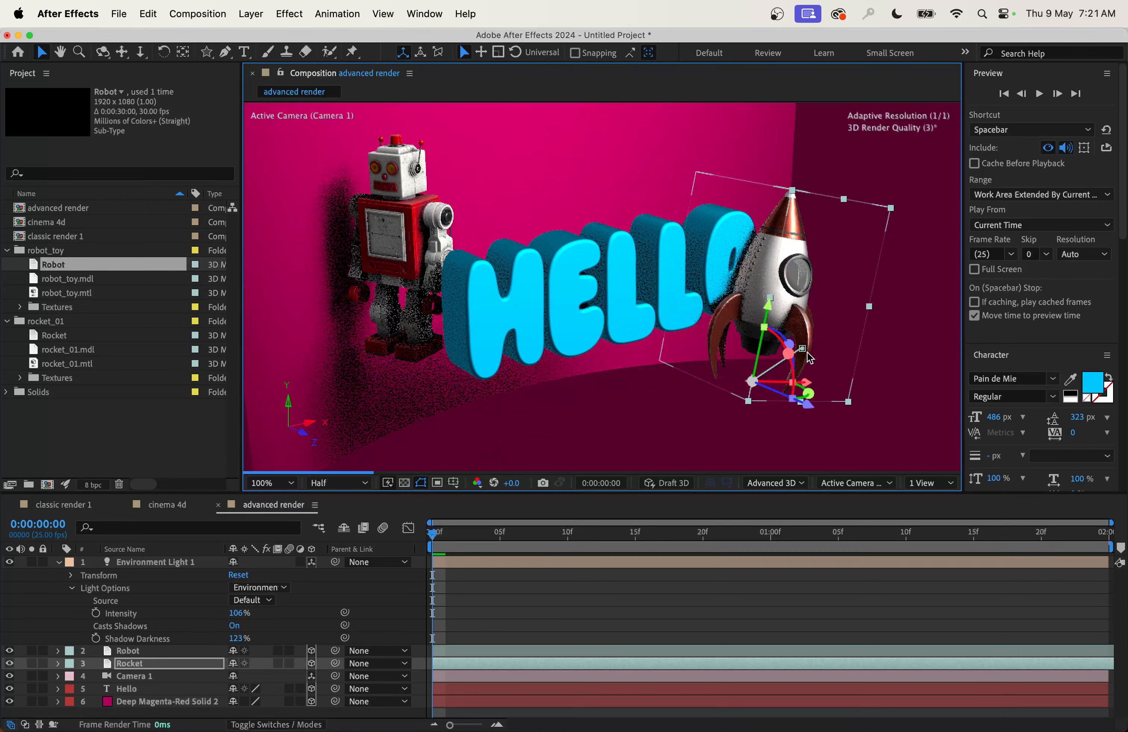
pyautogui.moveTo(808, 417); pyautogui.dragTo(823, 418)
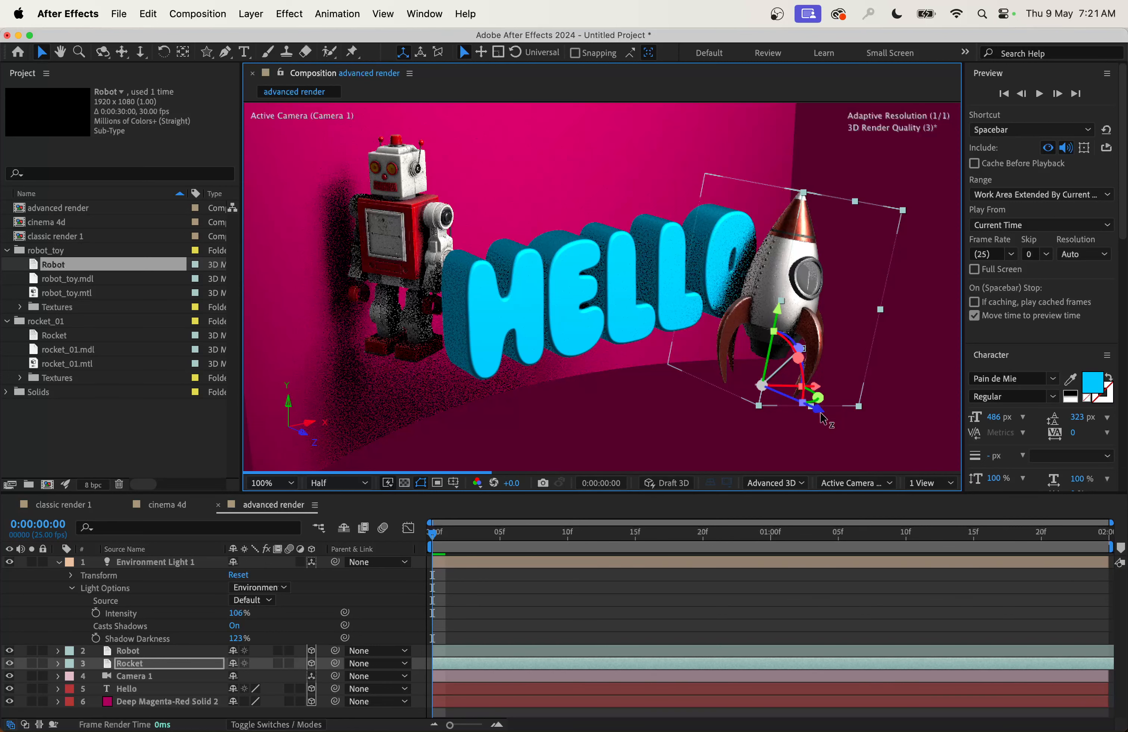
# Collapse the Environment Light 1 properties and reorder Camera 1 directly beneath it in the layer stack.
pyautogui.click(59, 562)
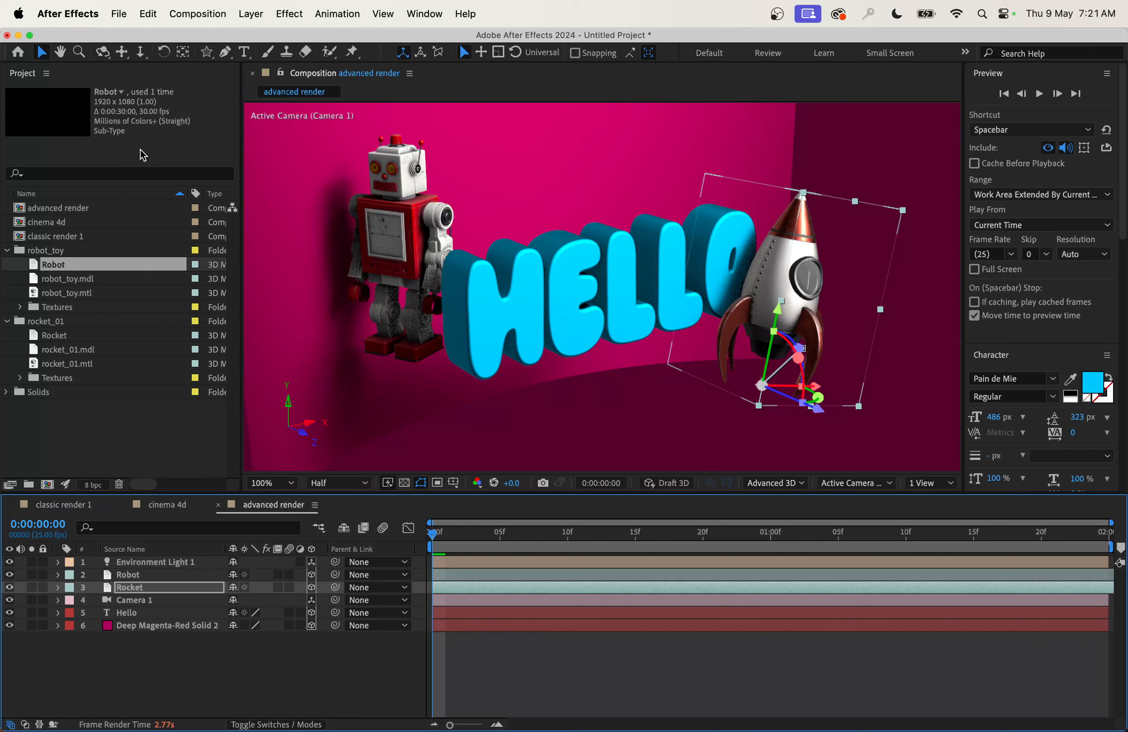
pyautogui.click(135, 601)
pyautogui.moveTo(135, 606); pyautogui.dragTo(131, 573)
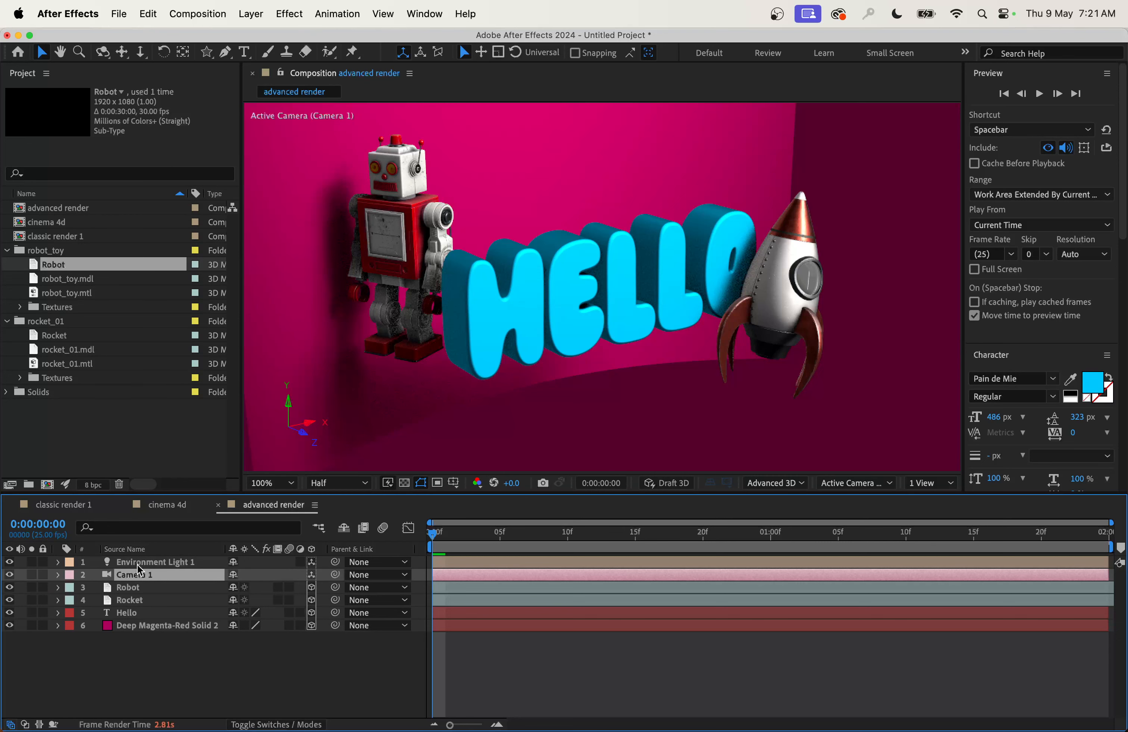
# Set starting keyframes for Camera 1's Point of Interest and Position at 0:00:00:00.
pyautogui.click(57, 575)
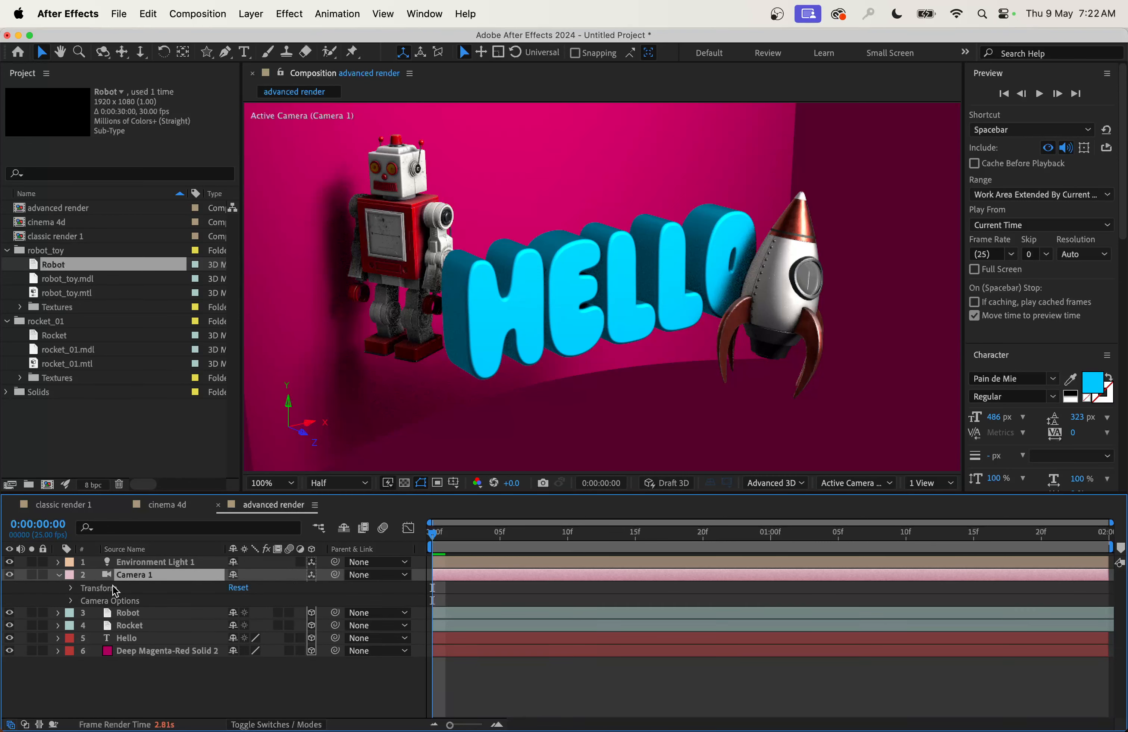
pyautogui.click(71, 588)
pyautogui.click(96, 600)
pyautogui.click(95, 614)
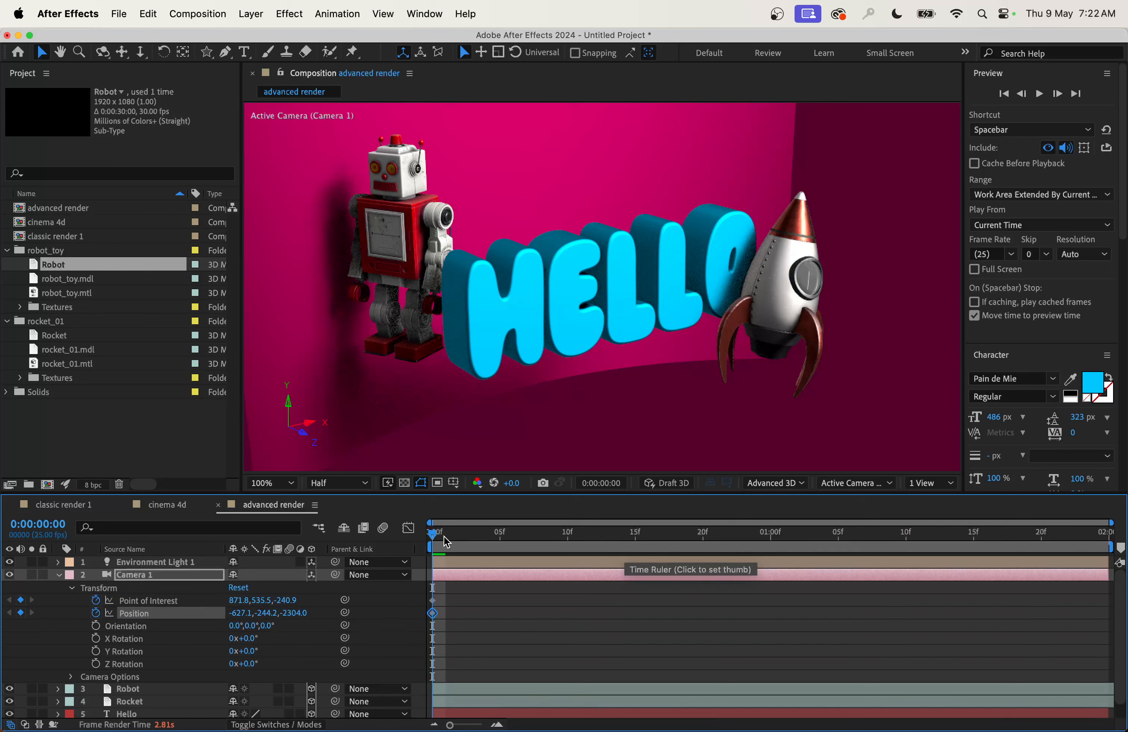
pyautogui.moveTo(442, 537); pyautogui.dragTo(285, 528)
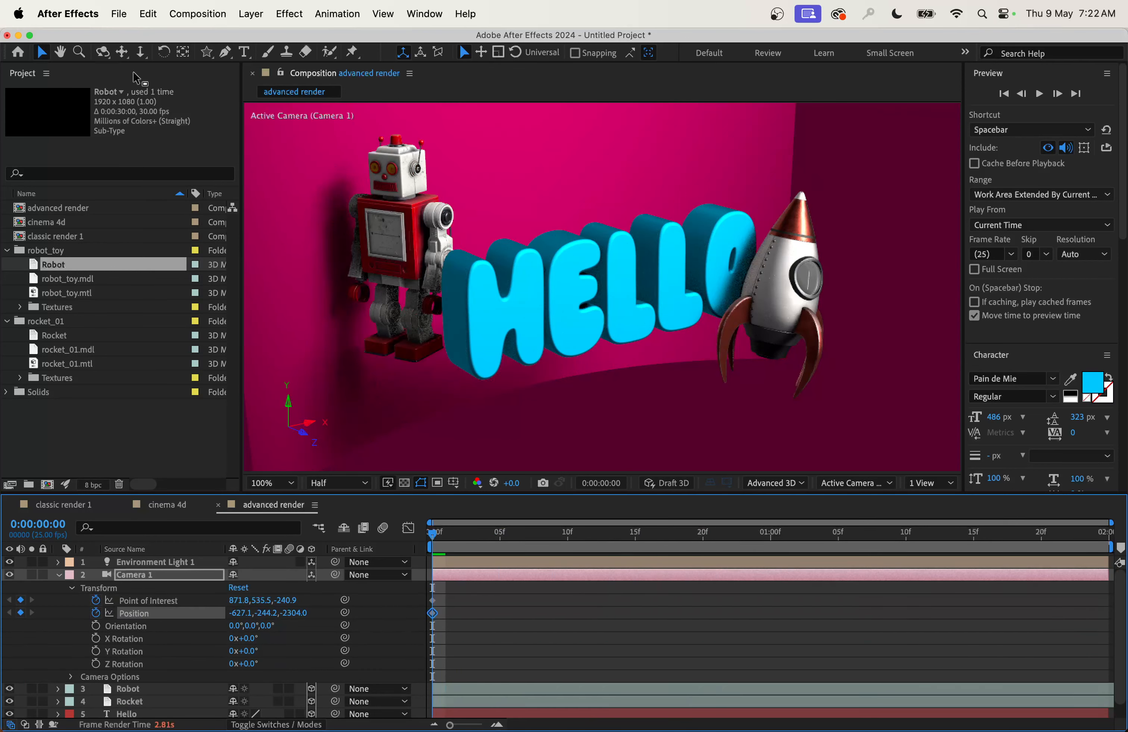
# Orbit, pan and dolly Camera 1 to an opening position of about -525, -97, -2107, with point of interest about 823, 489, -181.
pyautogui.click(102, 52)
pyautogui.moveTo(497, 250); pyautogui.dragTo(522, 246)
pyautogui.click(122, 52)
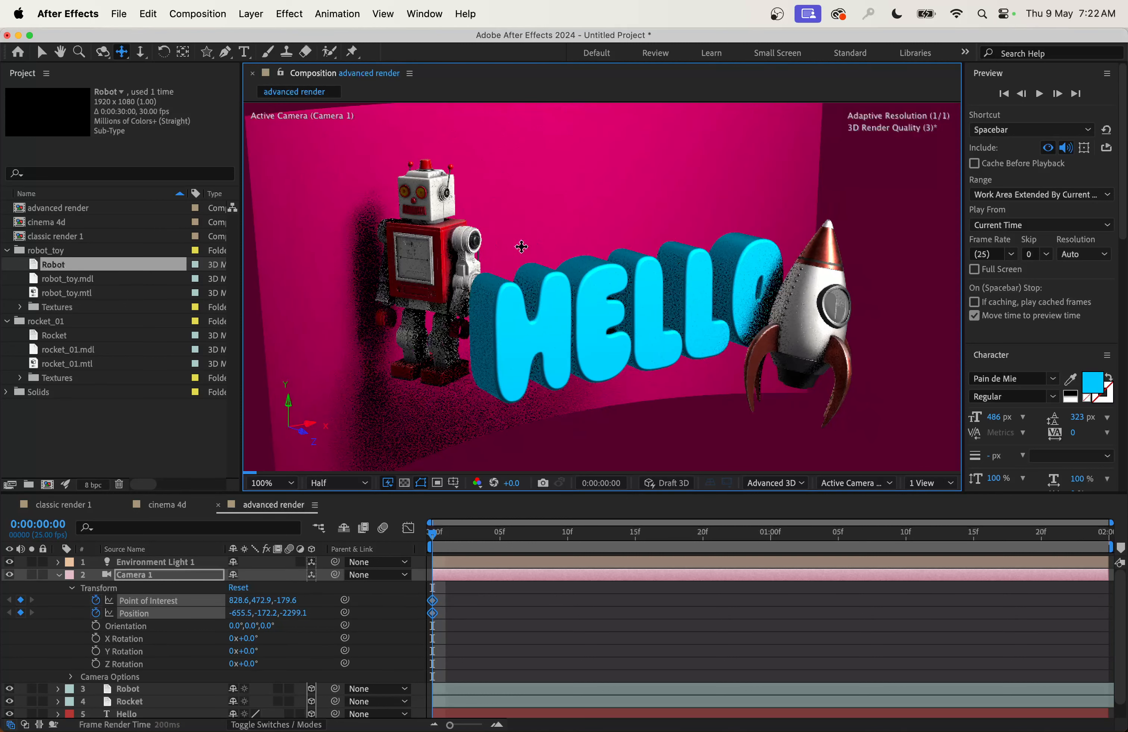
pyautogui.click(140, 52)
pyautogui.moveTo(589, 355); pyautogui.dragTo(589, 316)
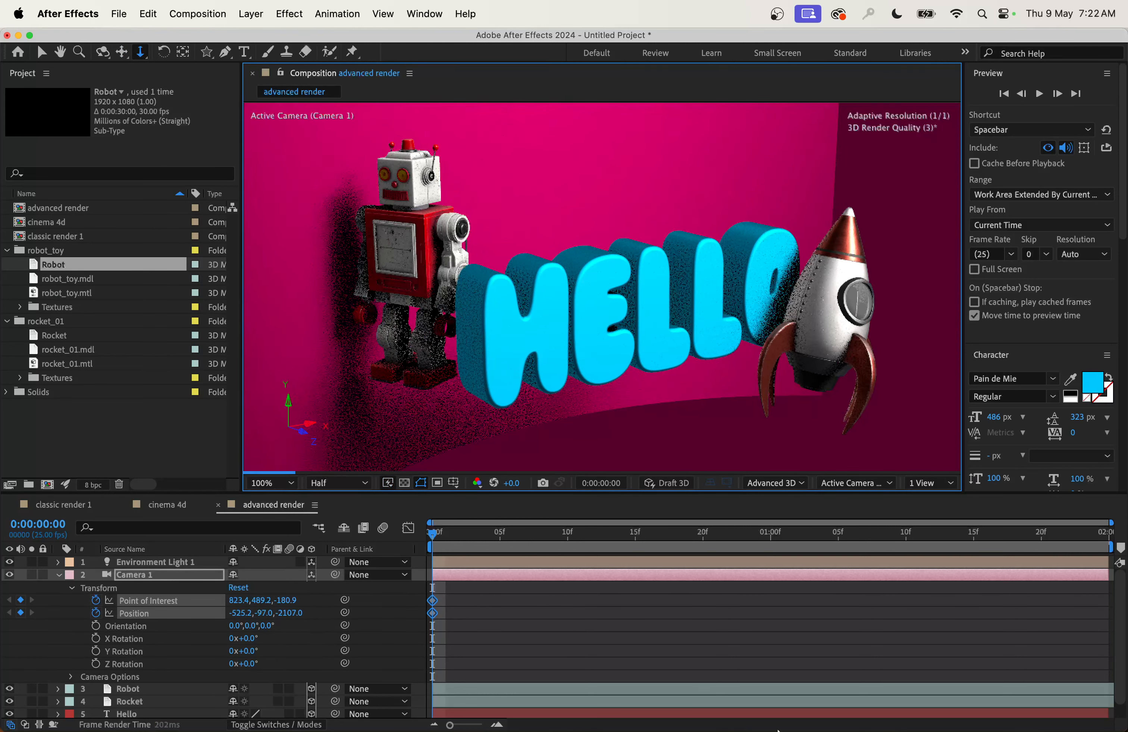
# At 0:00:01:24, orbit Camera 1 around the scene to a more frontal view, at a position of about 1127, 354, -2583.
pyautogui.moveTo(865, 546); pyautogui.dragTo(1095, 548)
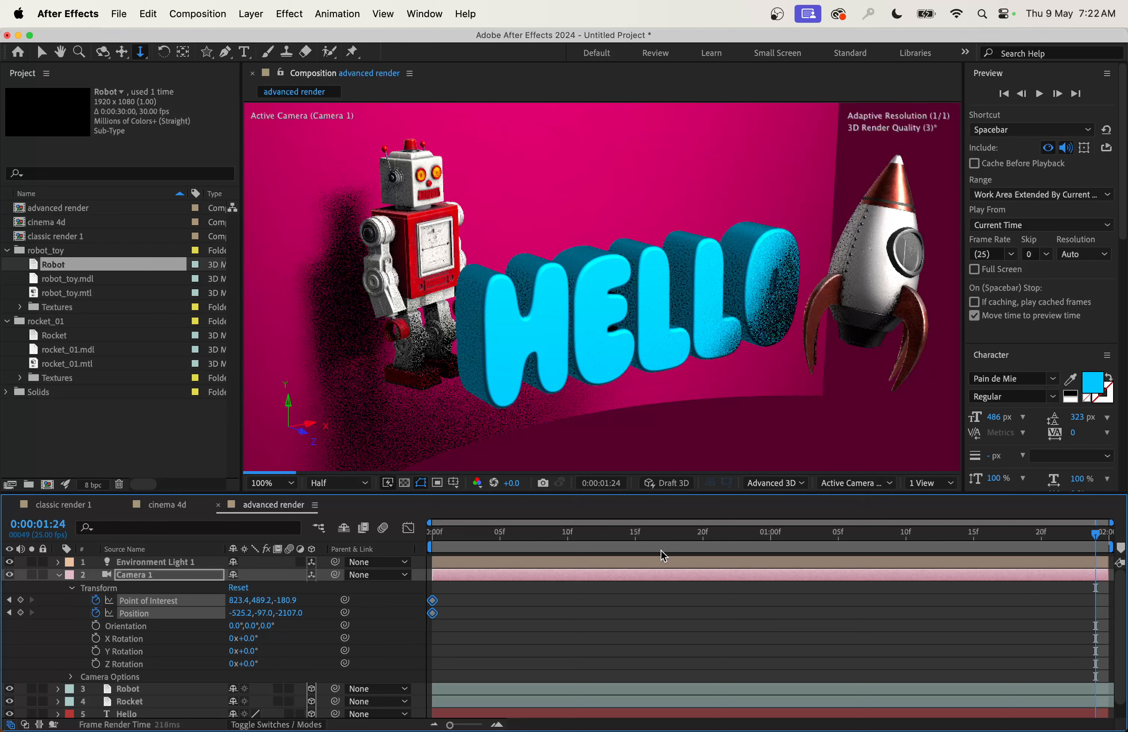
pyautogui.click(107, 55)
pyautogui.moveTo(611, 285); pyautogui.dragTo(545, 265)
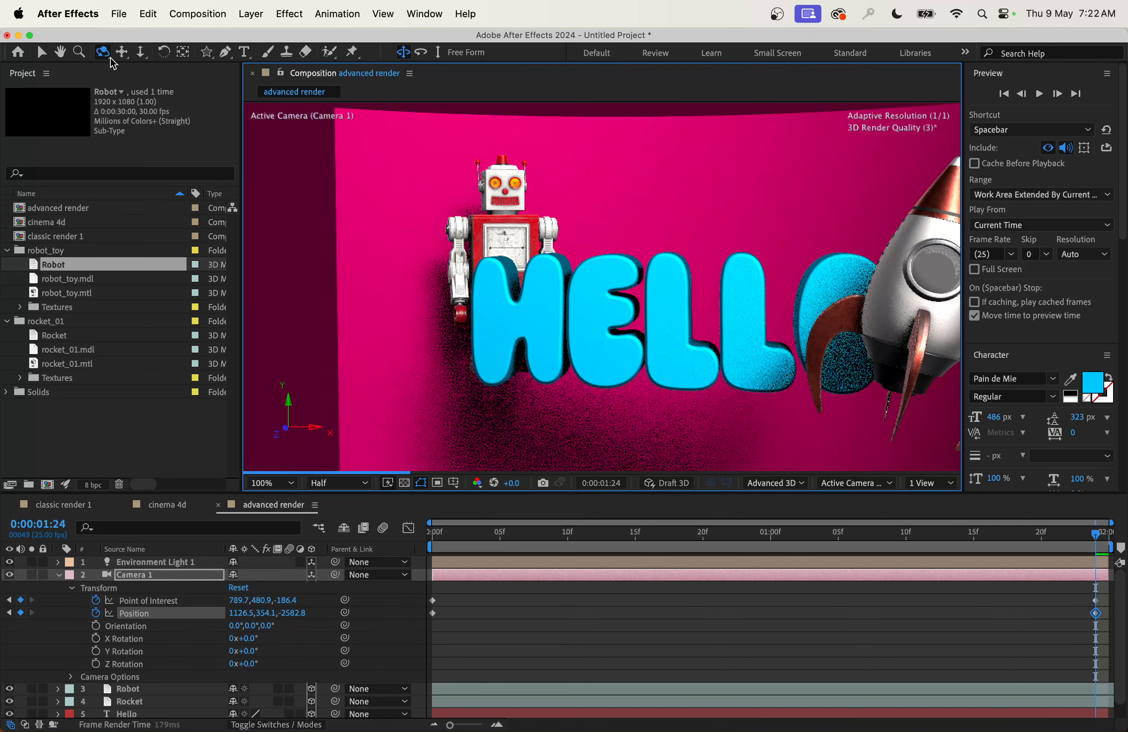
# Pan Camera 1 at 0:00:01:24 to a position of about 1313, 349, -2556, and scrub back to 0:00:00:00 in Draft 3D.
pyautogui.click(121, 52)
pyautogui.moveTo(640, 284); pyautogui.dragTo(584, 283)
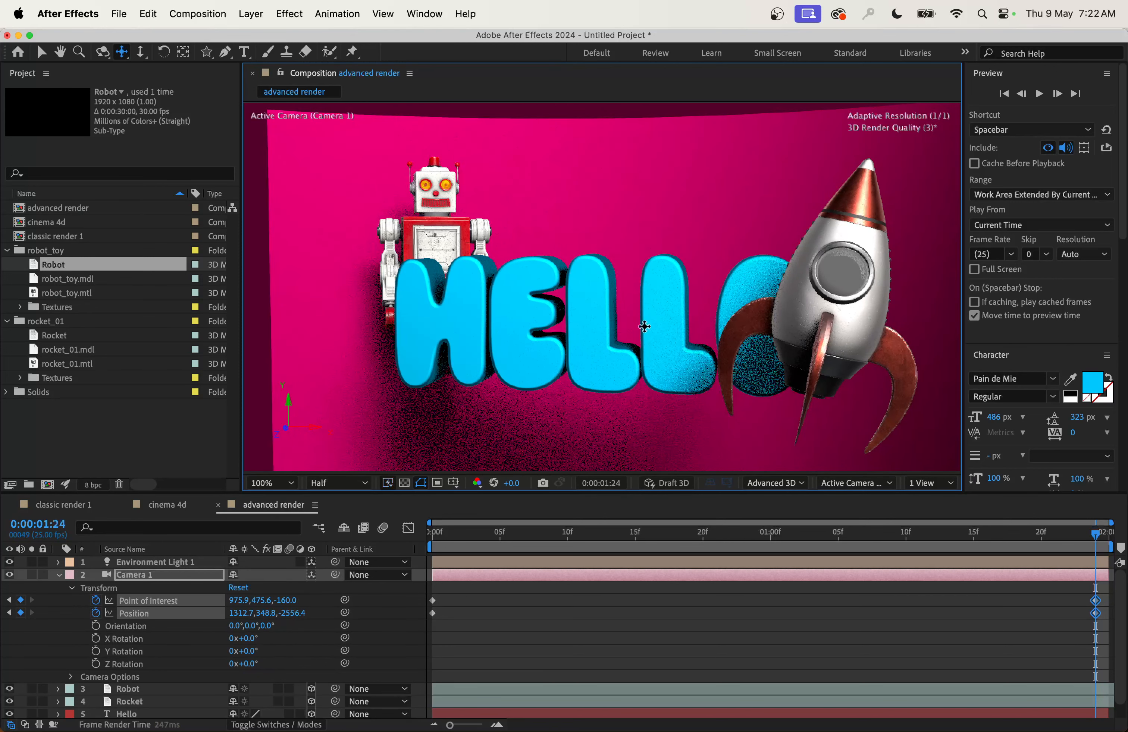
pyautogui.click(666, 483)
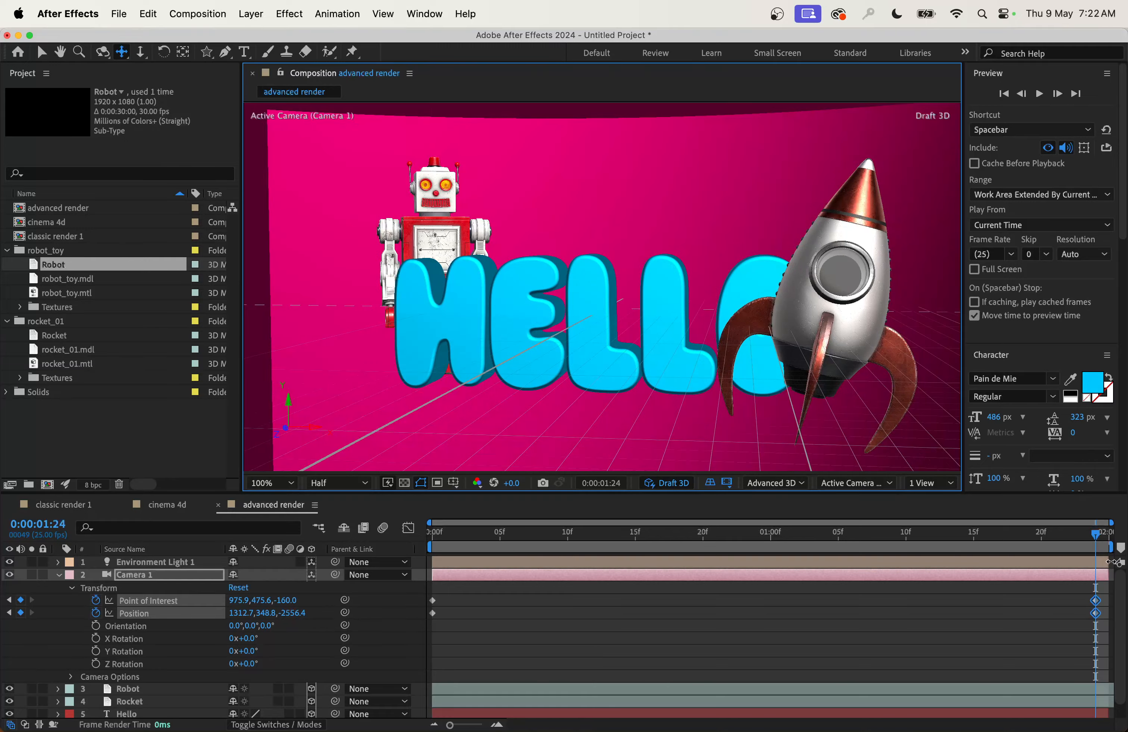
pyautogui.moveTo(659, 533); pyautogui.dragTo(411, 497)
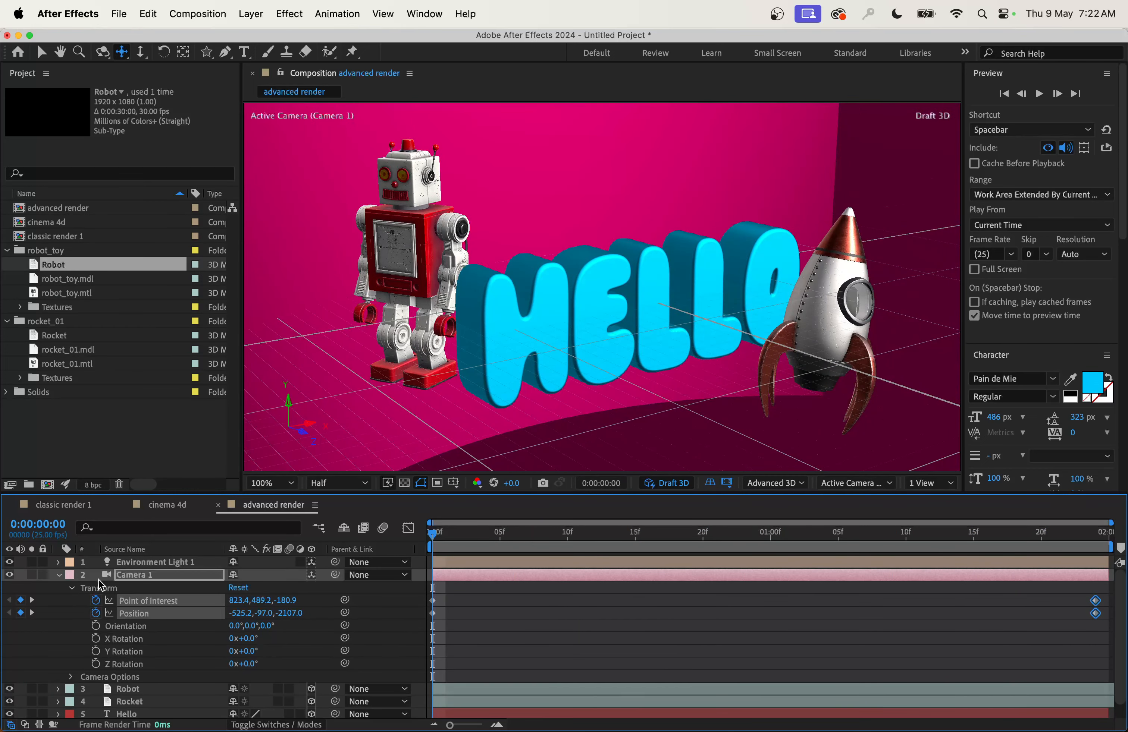
# Add a Scale text animator to the Hello layer and set its scale to 82%.
pyautogui.click(59, 576)
pyautogui.click(129, 589)
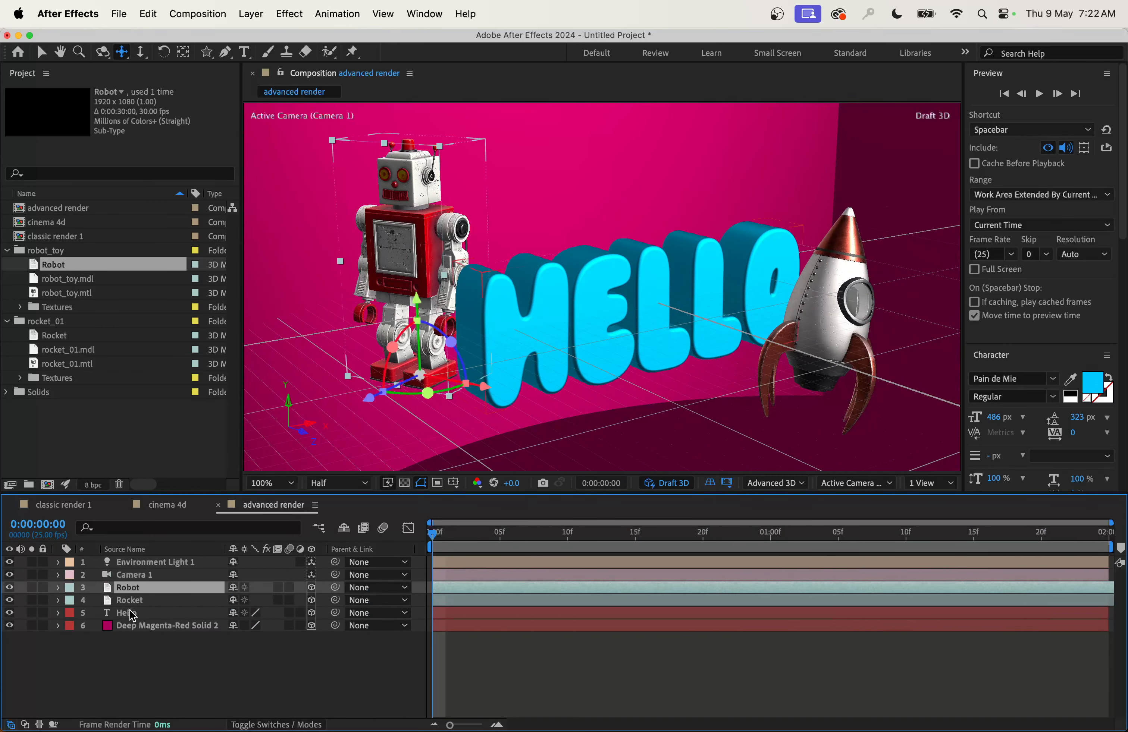
pyautogui.click(115, 615)
pyautogui.click(58, 613)
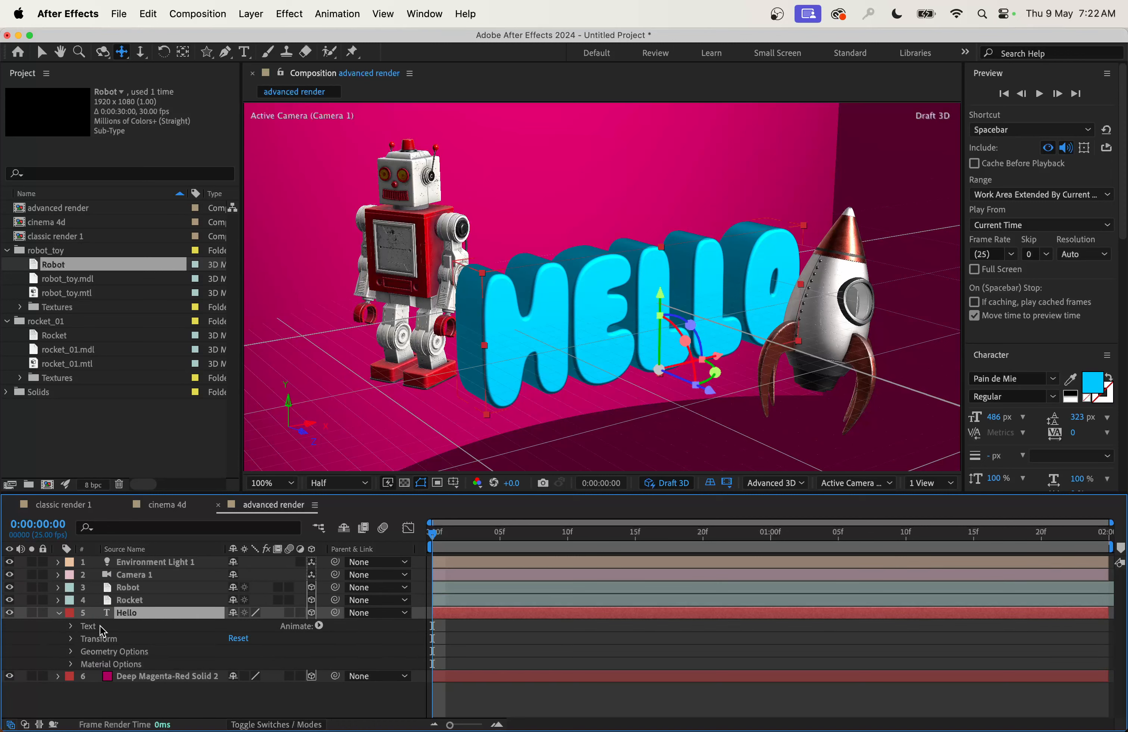
pyautogui.click(319, 627)
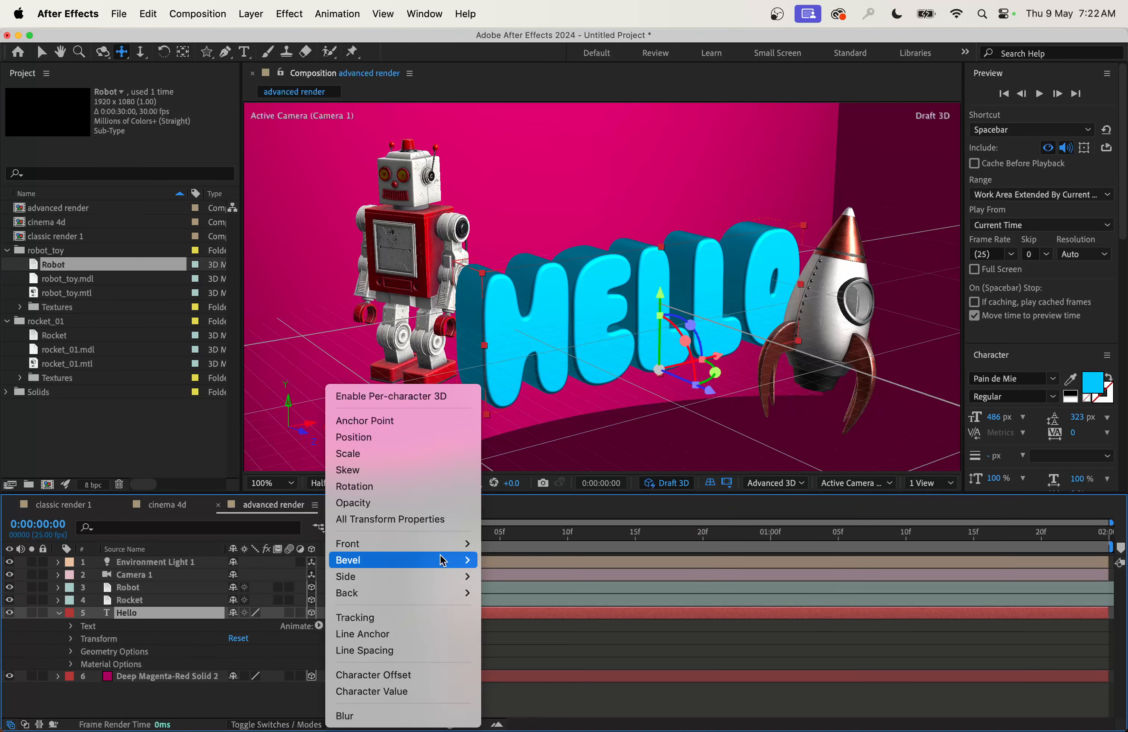
pyautogui.click(436, 455)
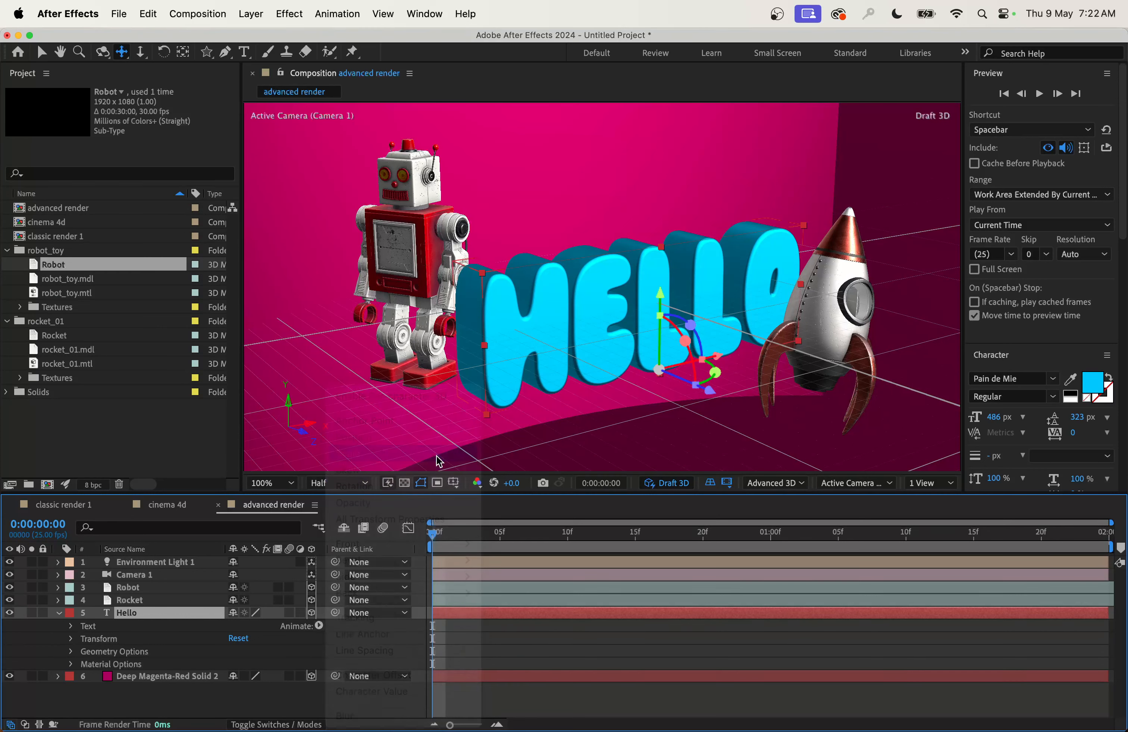
pyautogui.scroll(-1, 309, 666)
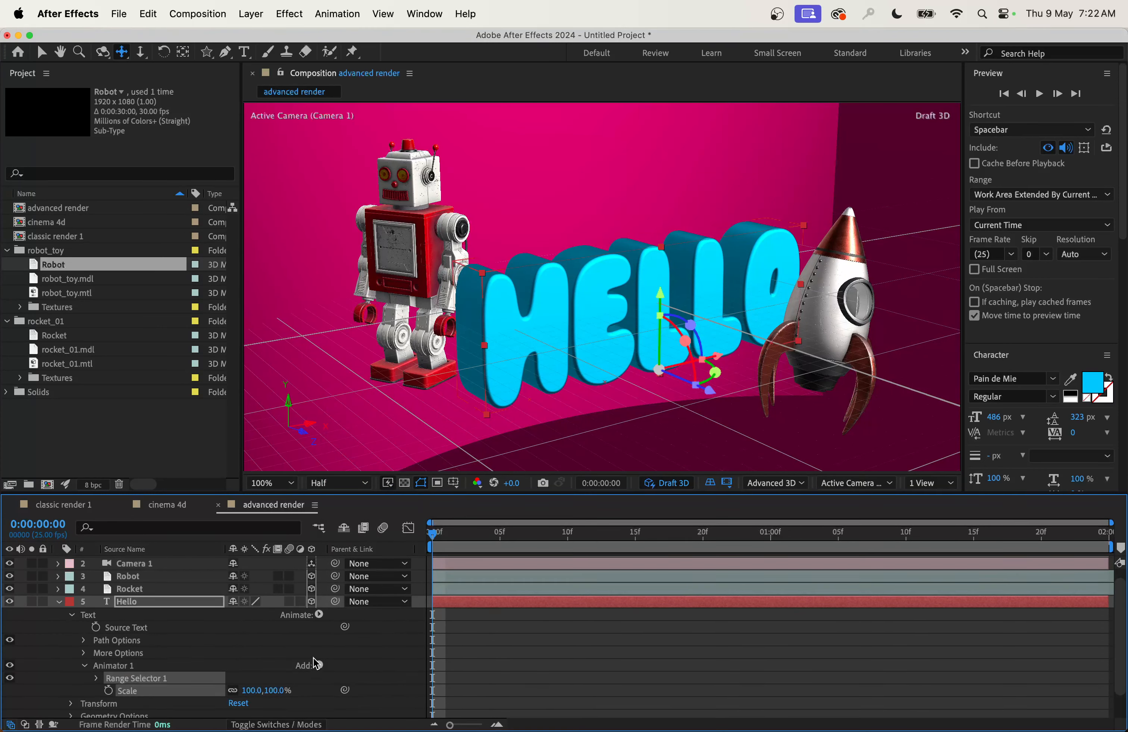
pyautogui.moveTo(257, 691); pyautogui.dragTo(225, 691)
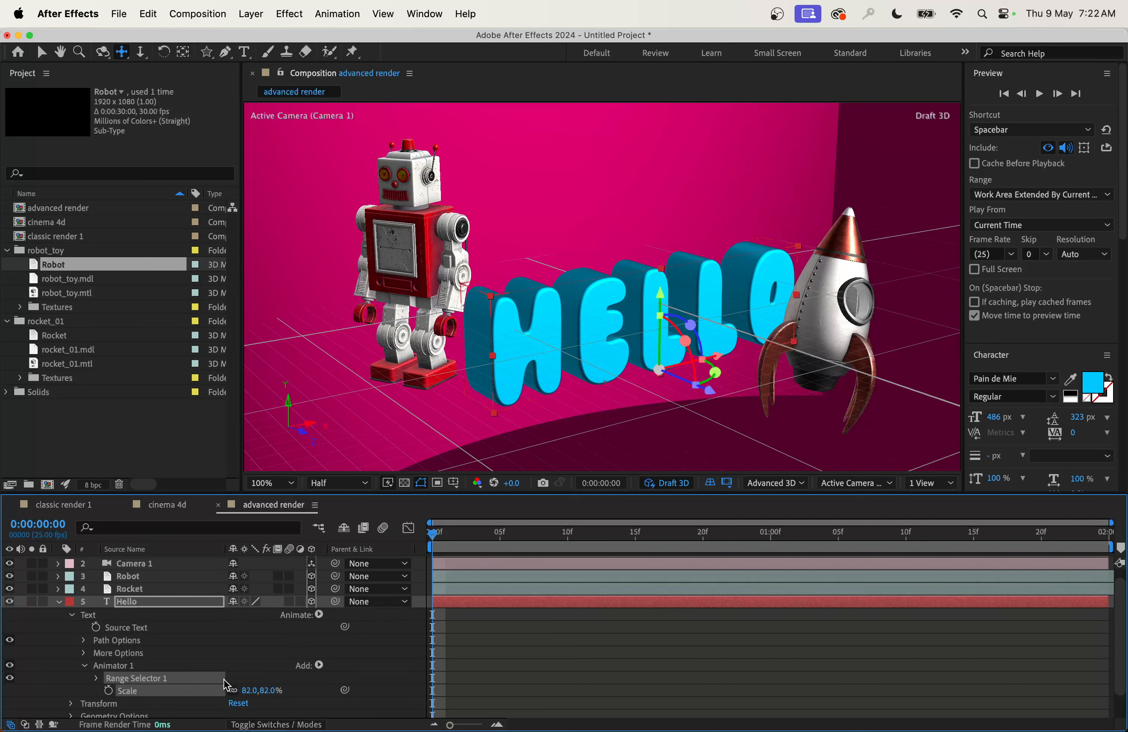
# Set a starting keyframe of -100% for the Offset of the Hello text's range selector at 0:00:00:00.
pyautogui.scroll(-2, 186, 670)
pyautogui.click(94, 654)
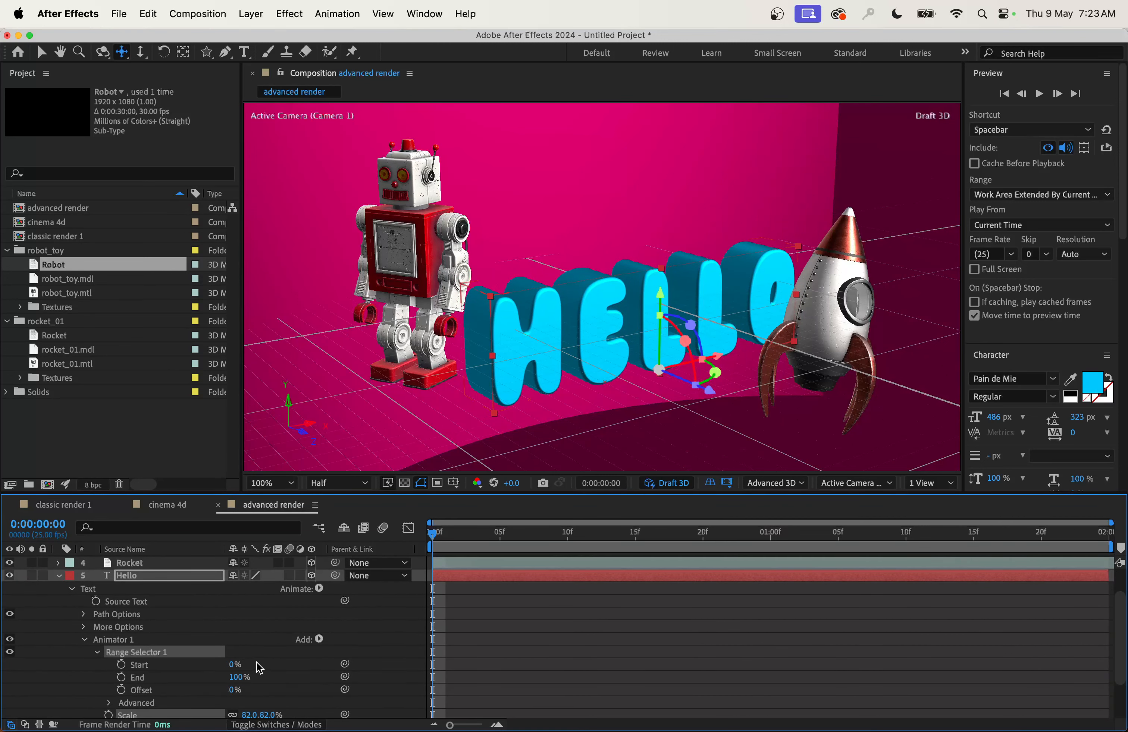
pyautogui.scroll(-2, 259, 669)
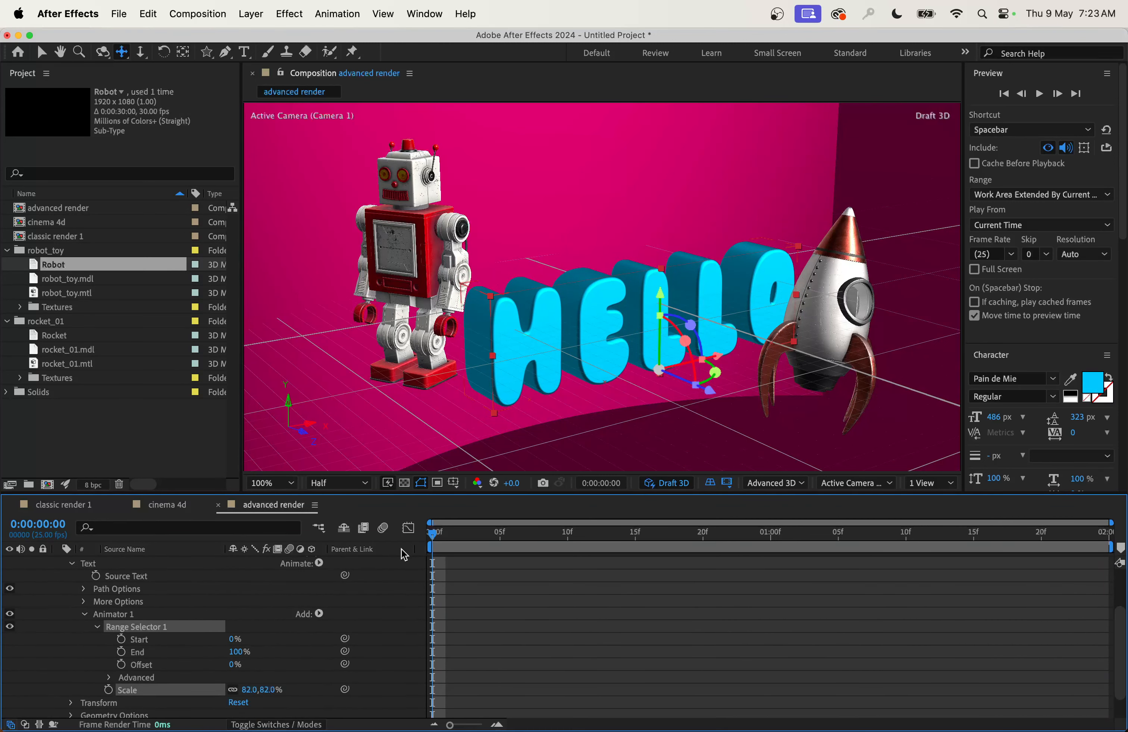
pyautogui.click(122, 665)
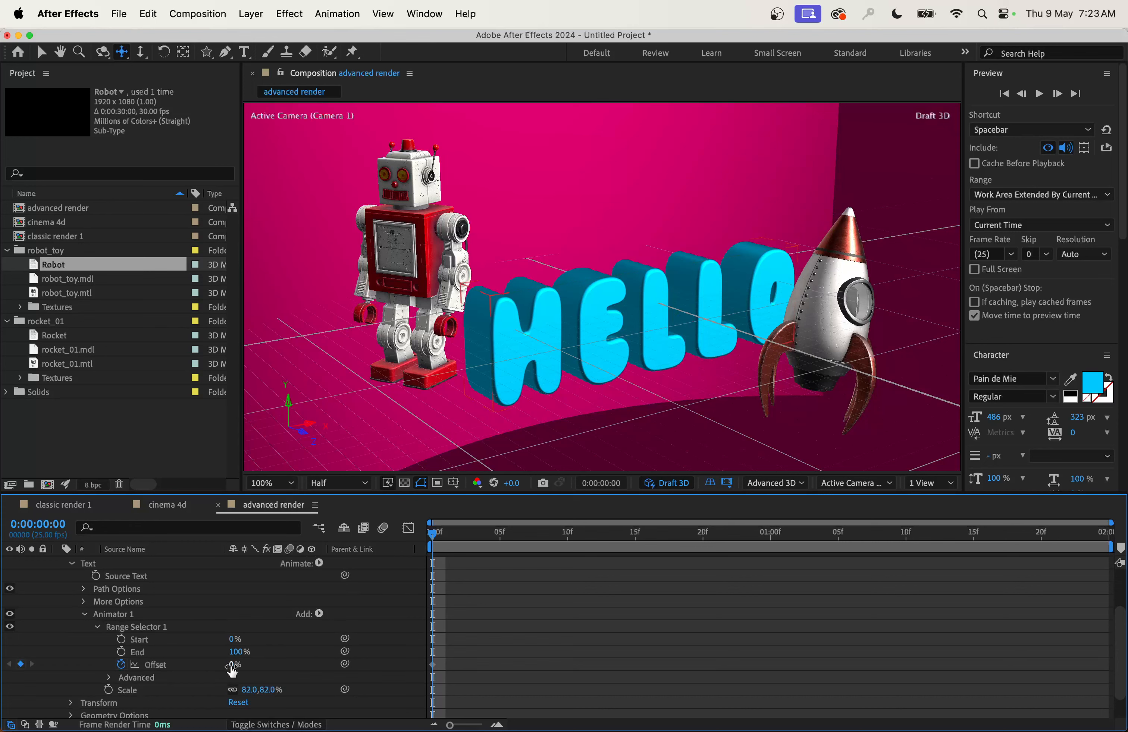
pyautogui.click(236, 664)
pyautogui.write('-100')
pyautogui.press('Return')
# Set an ending keyframe for the range selector's Offset at 0:00:01:24.
pyautogui.moveTo(432, 534); pyautogui.dragTo(1095, 535)
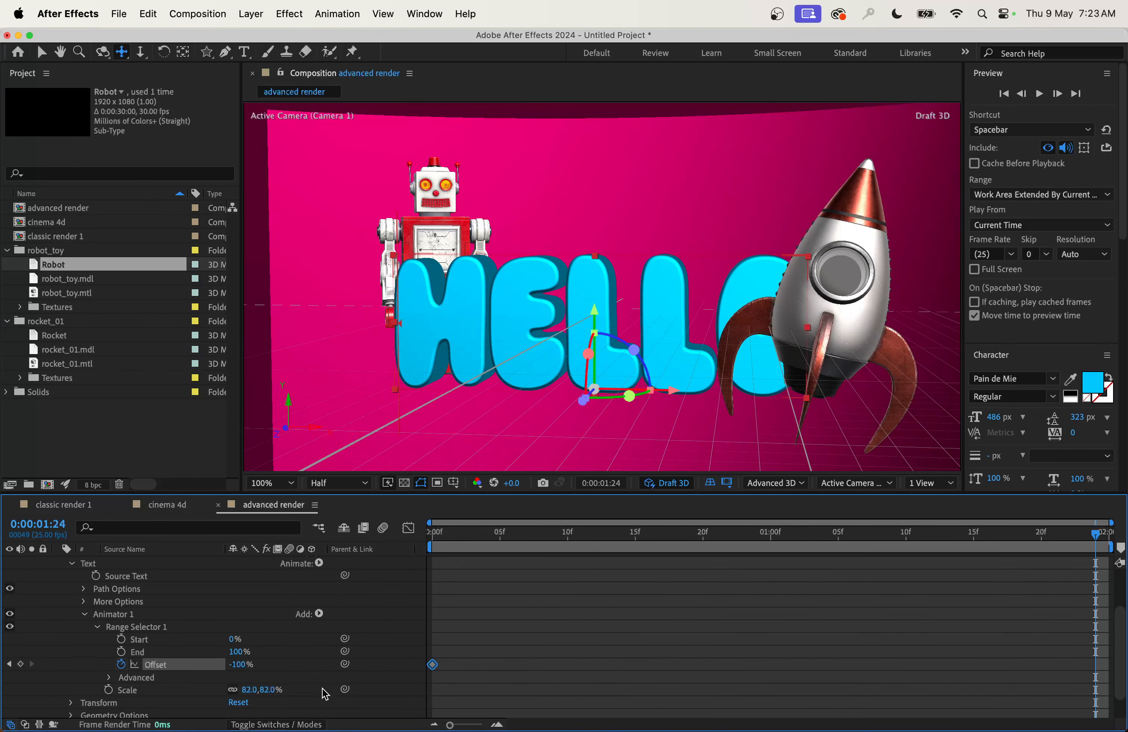
pyautogui.click(240, 665)
pyautogui.write('1')
# Return to 0:00:00:00, turn off Draft 3D and preview the text and camera animation.
pyautogui.moveTo(521, 537); pyautogui.dragTo(242, 605)
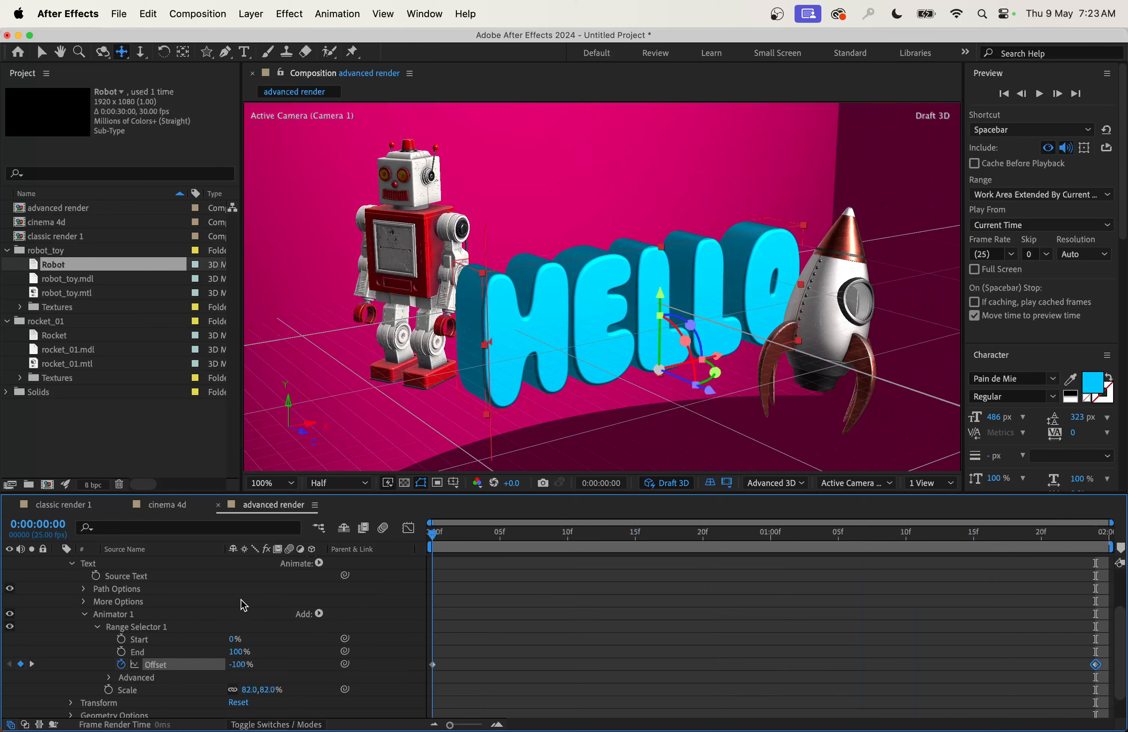
pyautogui.click(671, 486)
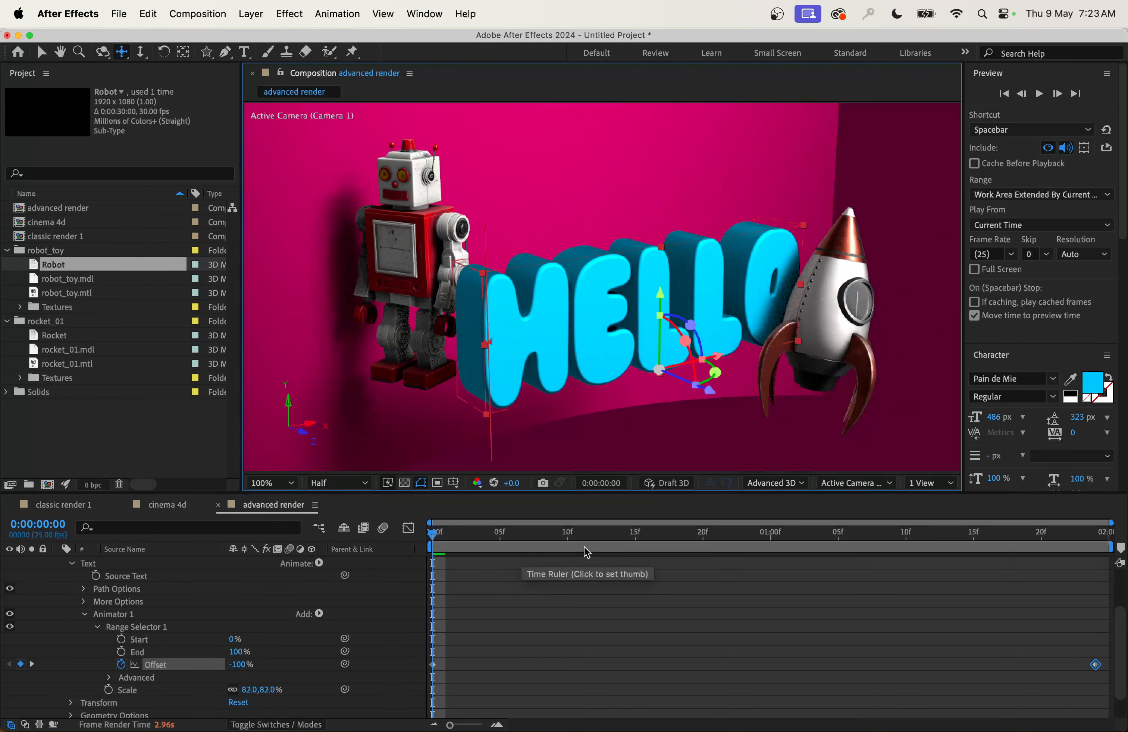
pyautogui.press('space')
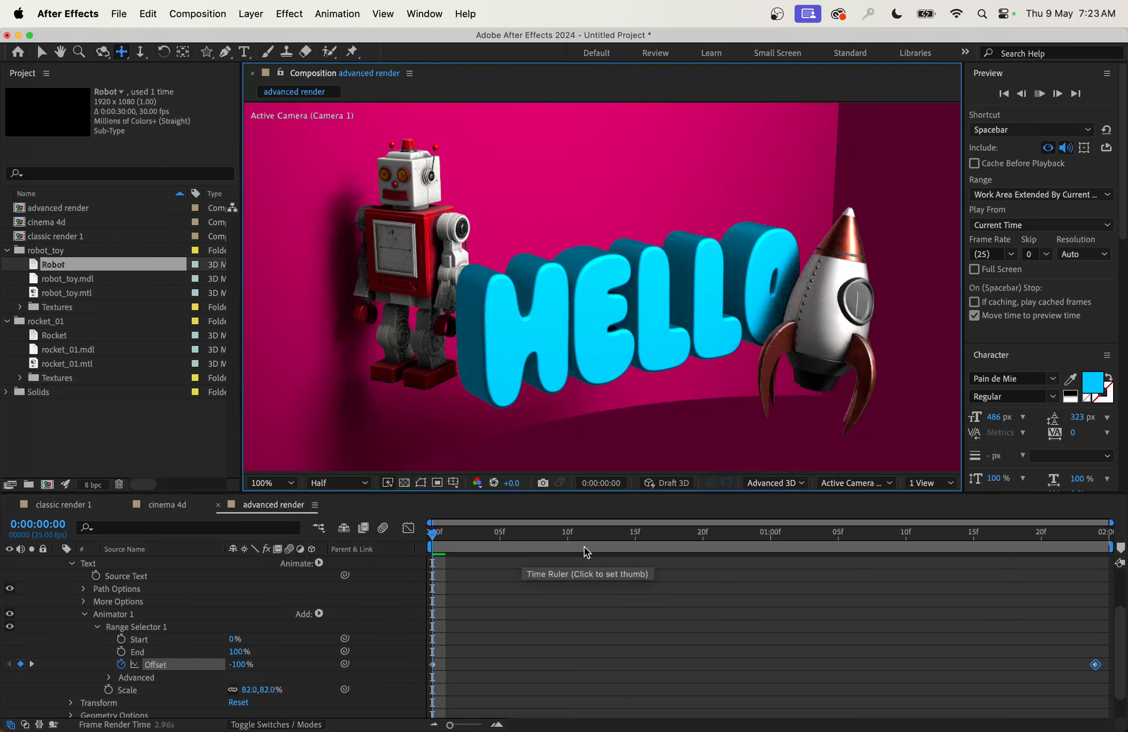